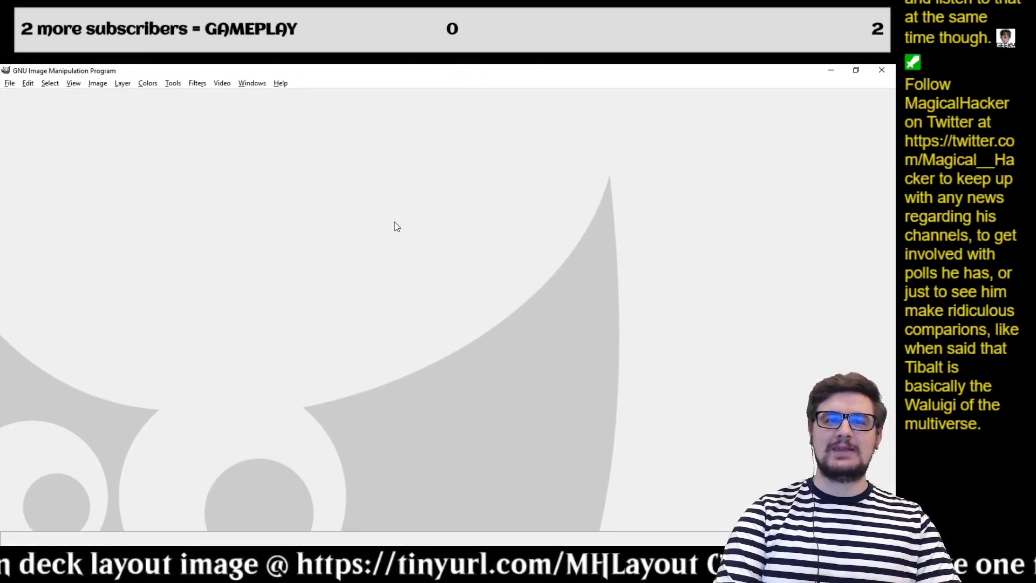
- Switch to the browser window showing the Intent, the Dreamer deck list on TappedOut
{"action": "key", "text": "super+Tab"}
{"action": "left_click_drag", "start_coordinate": [195, 196], "coordinate": [173, 76]}
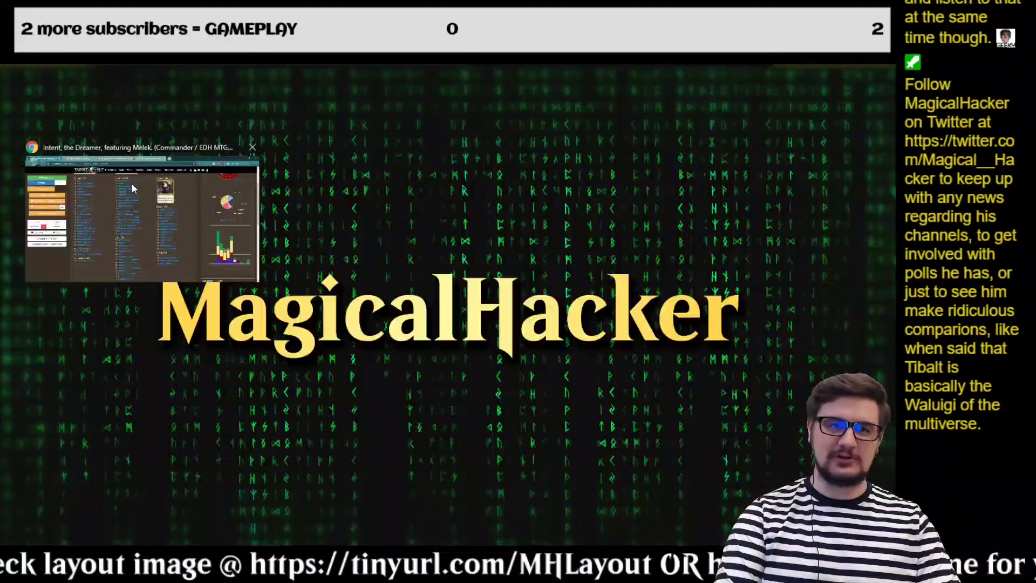
{"action": "left_click", "coordinate": [132, 183]}
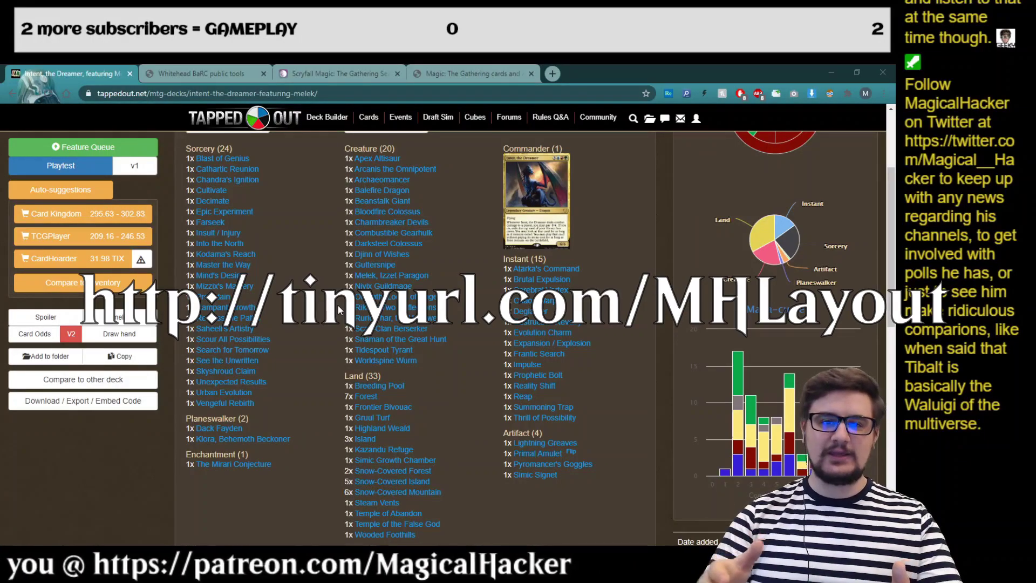
- Switch back to GIMP and open the recent file Deck.xcf, with the whole canvas in view
{"action": "left_click", "coordinate": [290, 246]}
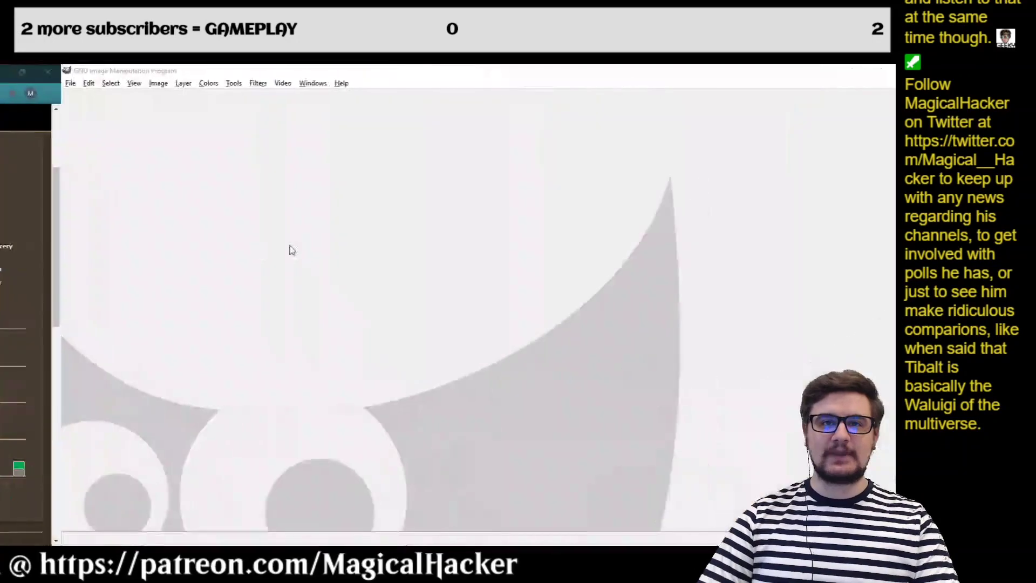
{"action": "left_click", "coordinate": [9, 83]}
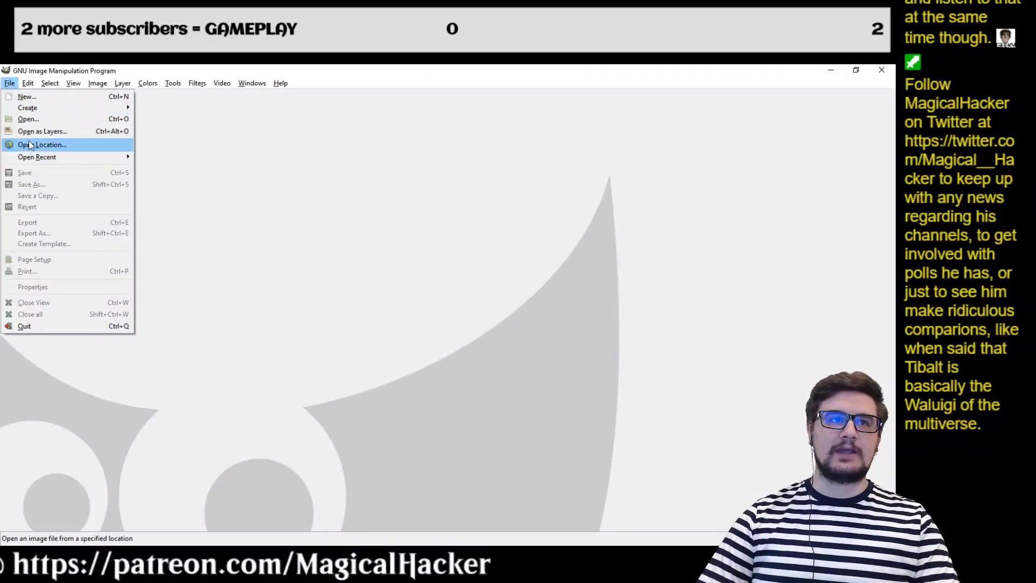
{"action": "mouse_move", "coordinate": [36, 158]}
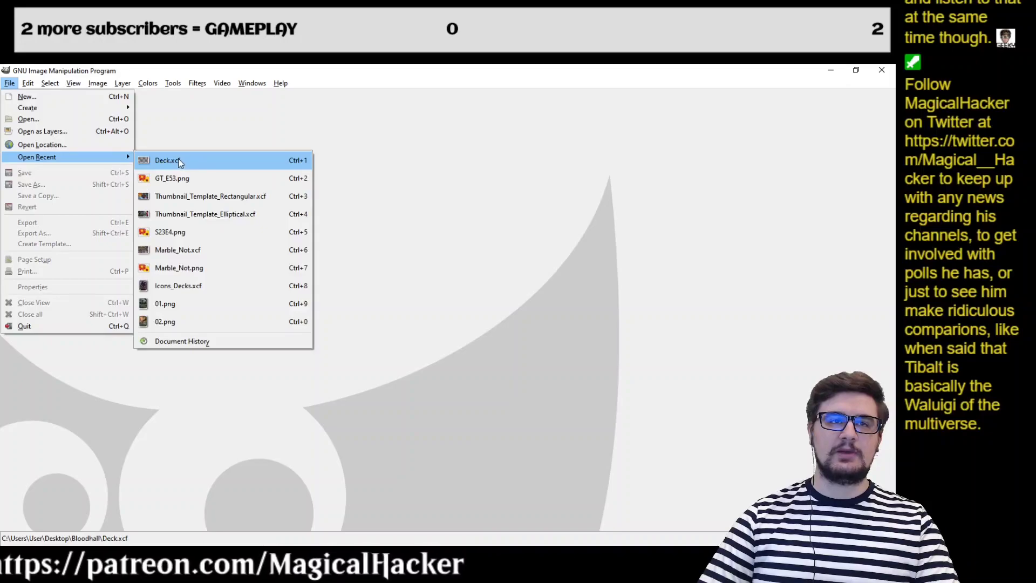
{"action": "left_click", "coordinate": [178, 157]}
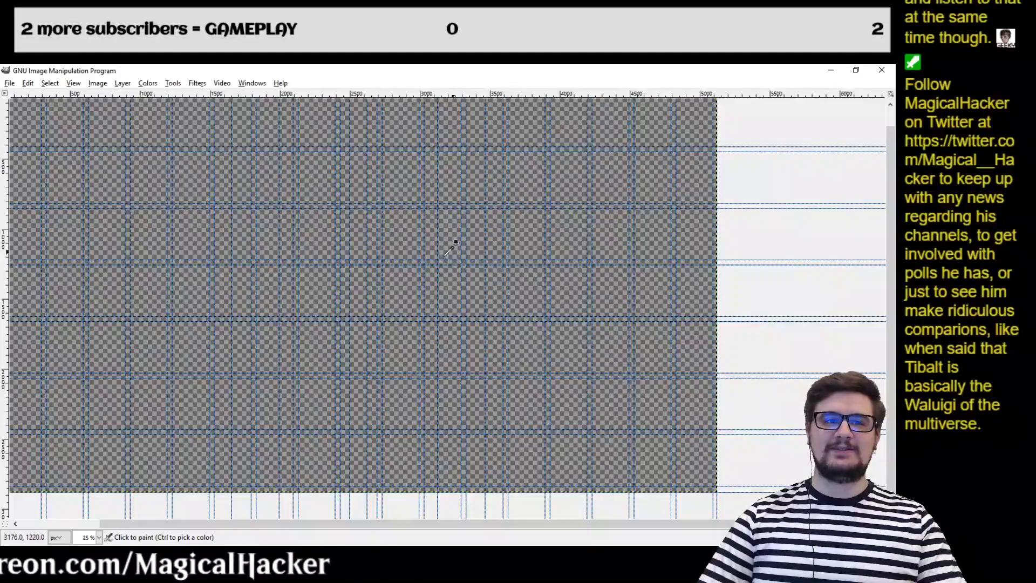
{"action": "scroll", "coordinate": [446, 253], "scroll_direction": "down", "scroll_amount": 1}
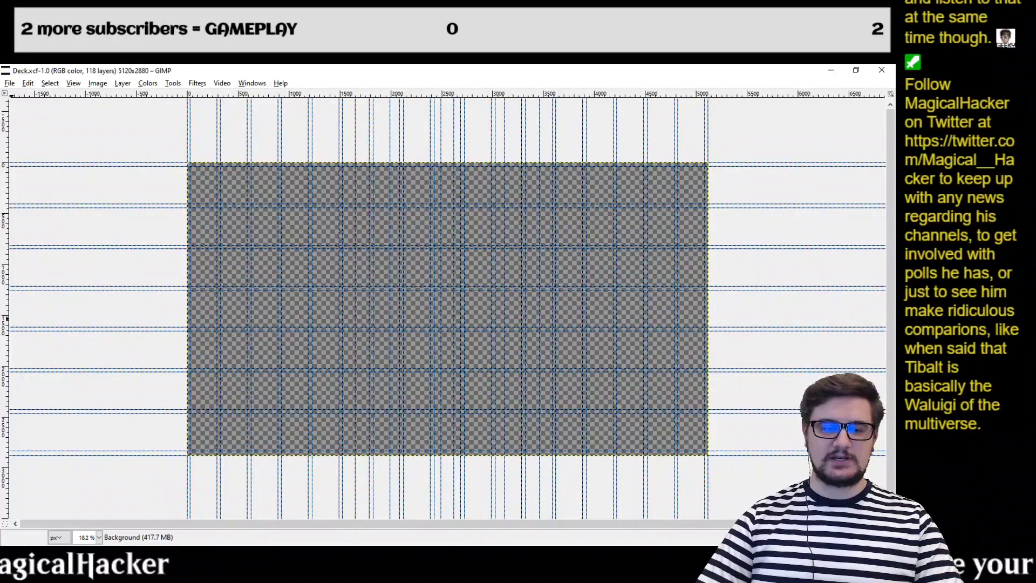
- Place the Toolbox and the Layers dialog on opposite sides of the Deck.xcf canvas
{"action": "left_click_drag", "start_coordinate": [0, 108], "coordinate": [55, 115]}
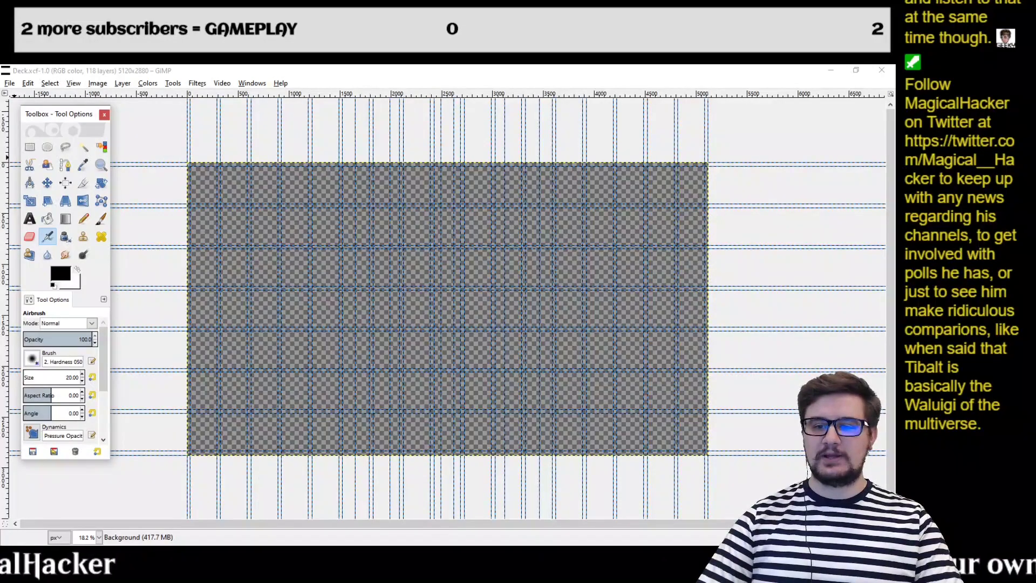
{"action": "key", "text": "ctrl+l"}
{"action": "left_click_drag", "start_coordinate": [448, 115], "coordinate": [825, 114]}
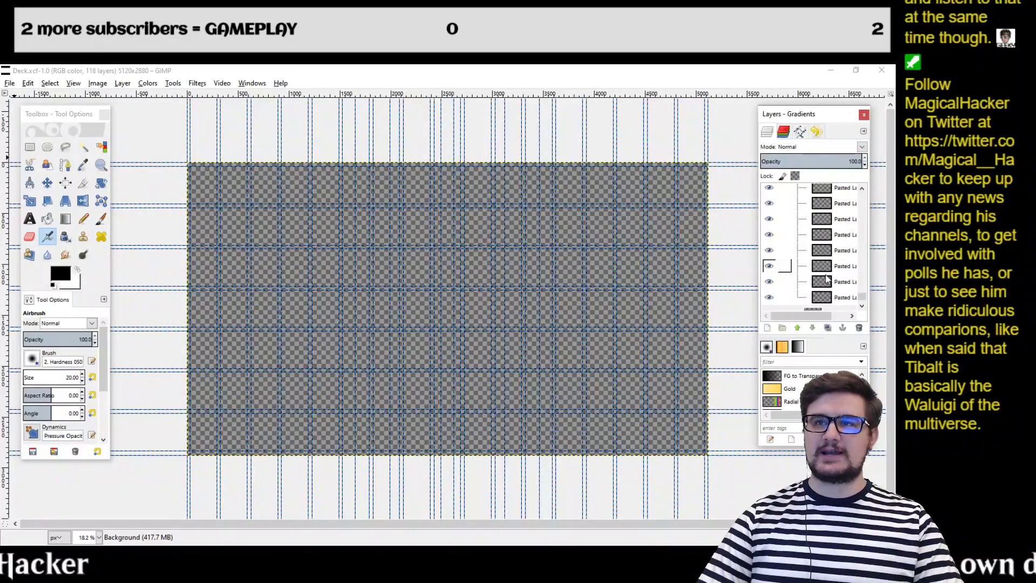
- Examine the template's layer structure, checking the areas covered by the Both #4 and Partners layer groups
{"action": "scroll", "coordinate": [825, 277], "scroll_direction": "down", "scroll_amount": 2}
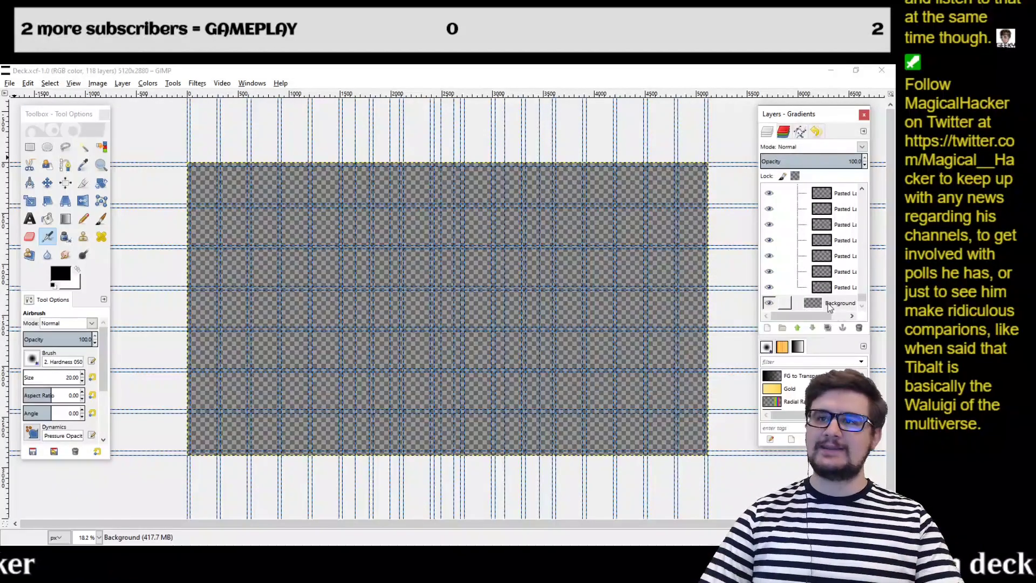
{"action": "left_click_drag", "start_coordinate": [834, 304], "coordinate": [844, 271]}
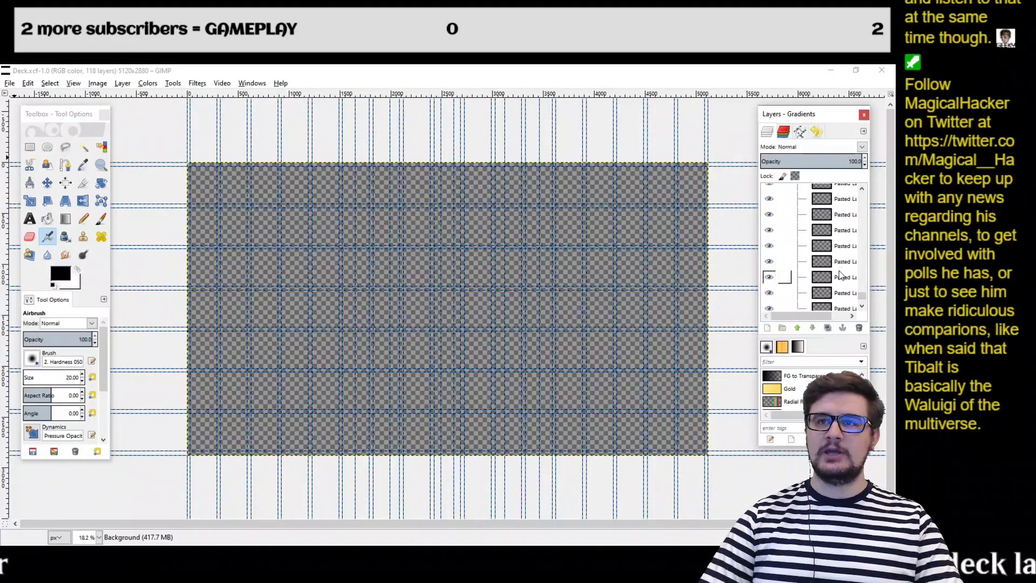
{"action": "scroll", "coordinate": [842, 267], "scroll_direction": "down", "scroll_amount": 1}
{"action": "scroll", "coordinate": [837, 264], "scroll_direction": "up", "scroll_amount": 1}
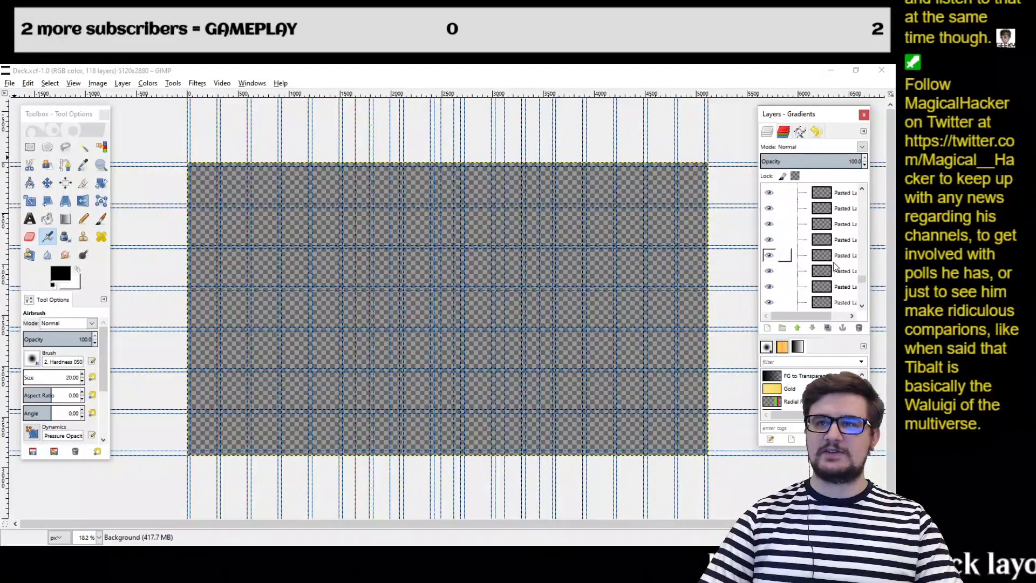
{"action": "scroll", "coordinate": [838, 267], "scroll_direction": "down", "scroll_amount": 2}
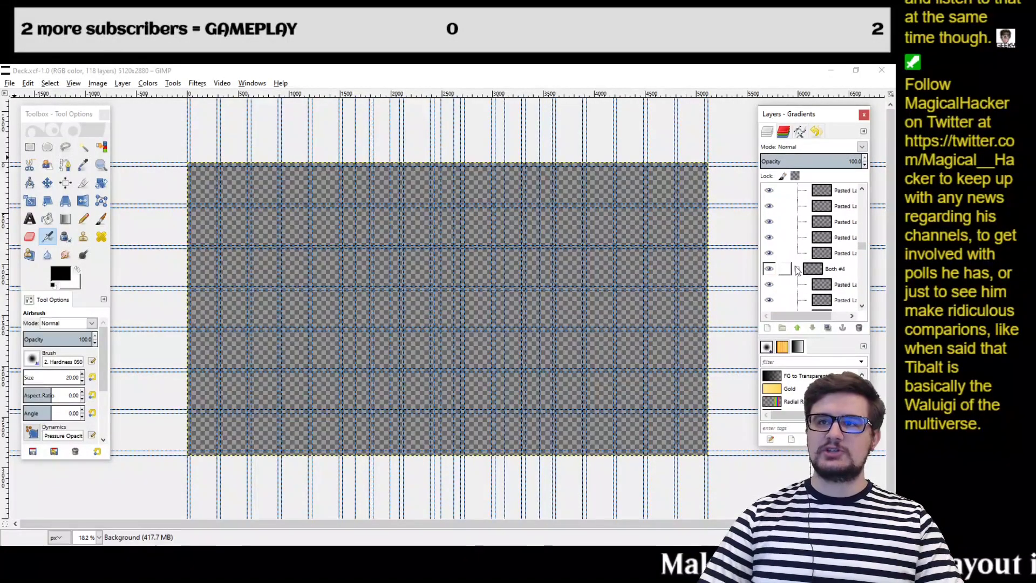
{"action": "left_click", "coordinate": [834, 269]}
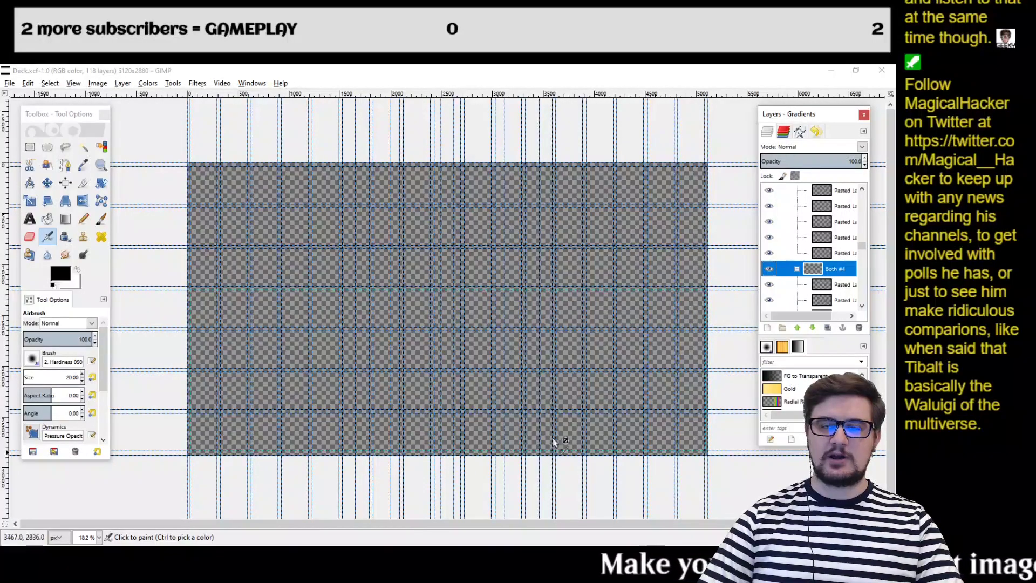
{"action": "scroll", "coordinate": [835, 253], "scroll_direction": "up", "scroll_amount": 2}
{"action": "left_click", "coordinate": [835, 217]}
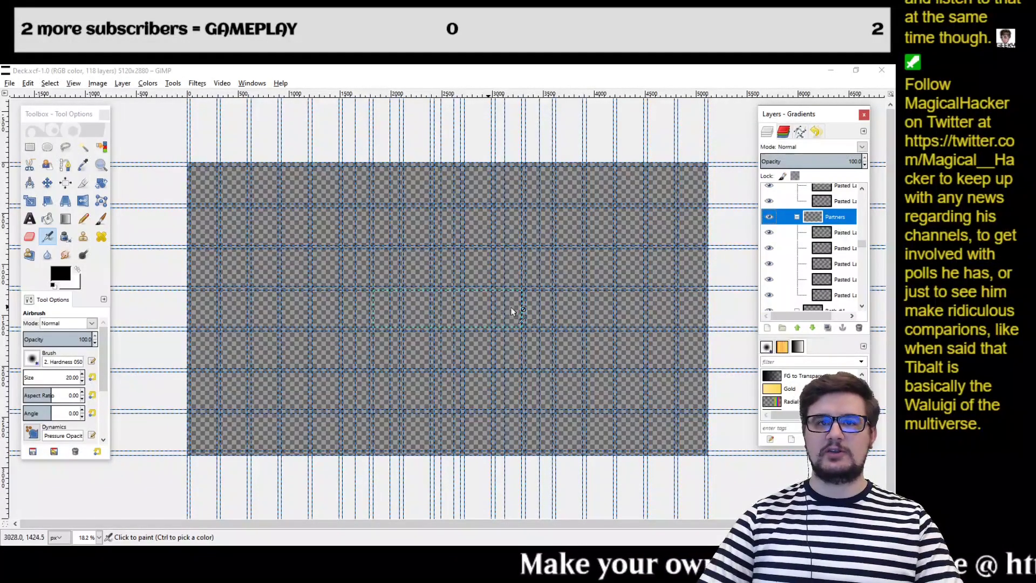
{"action": "scroll", "coordinate": [845, 248], "scroll_direction": "up", "scroll_amount": 3}
{"action": "scroll", "coordinate": [844, 249], "scroll_direction": "up", "scroll_amount": 5}
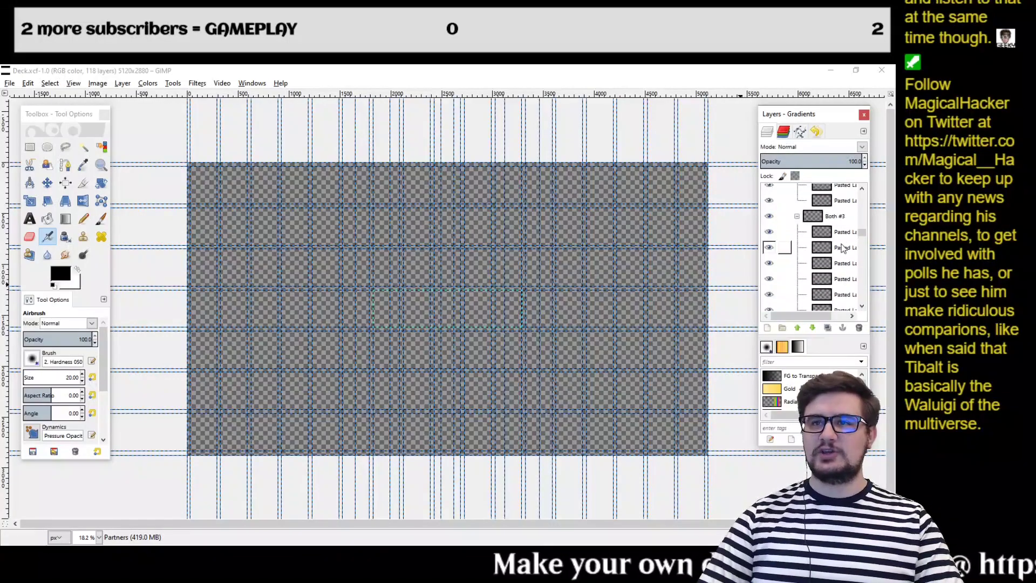
{"action": "scroll", "coordinate": [839, 246], "scroll_direction": "up", "scroll_amount": 5}
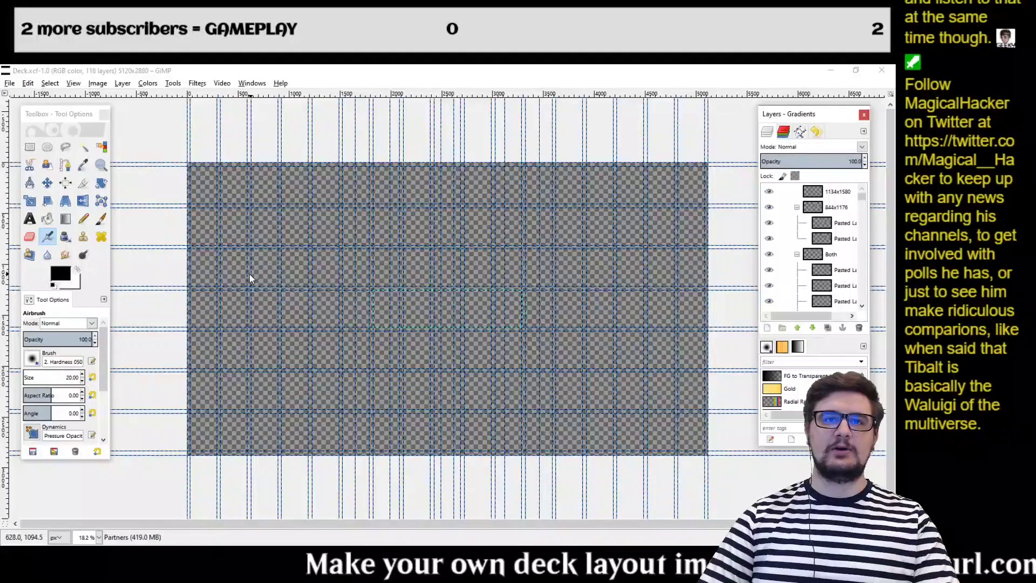
- Switch to the browser and review the deck's title, commander and card categories on the TappedOut page
{"action": "key", "text": "alt+Tab"}
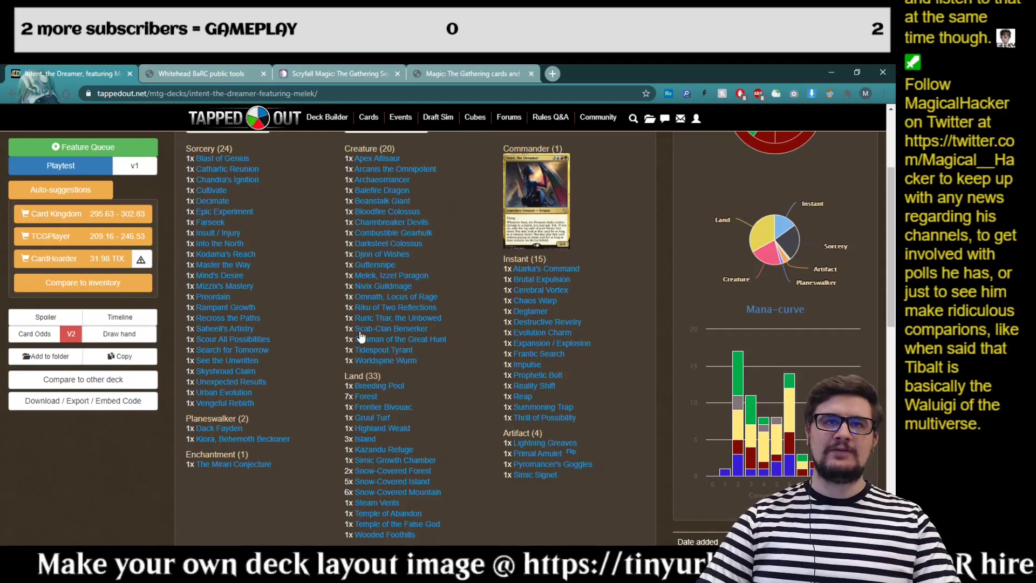
{"action": "scroll", "coordinate": [302, 232], "scroll_direction": "up", "scroll_amount": 3}
{"action": "scroll", "coordinate": [226, 264], "scroll_direction": "down", "scroll_amount": 5}
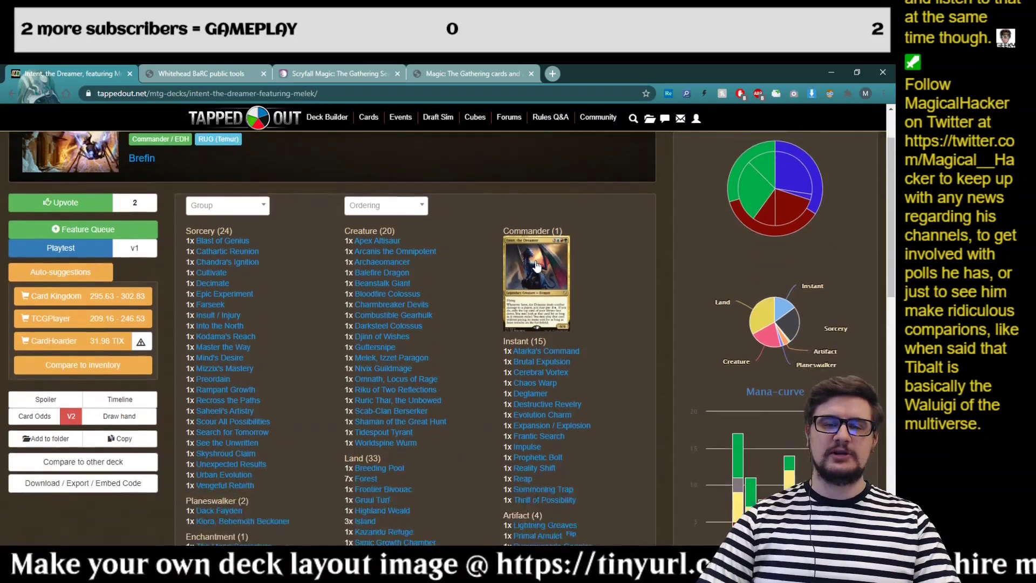
{"action": "scroll", "coordinate": [426, 291], "scroll_direction": "up", "scroll_amount": 5}
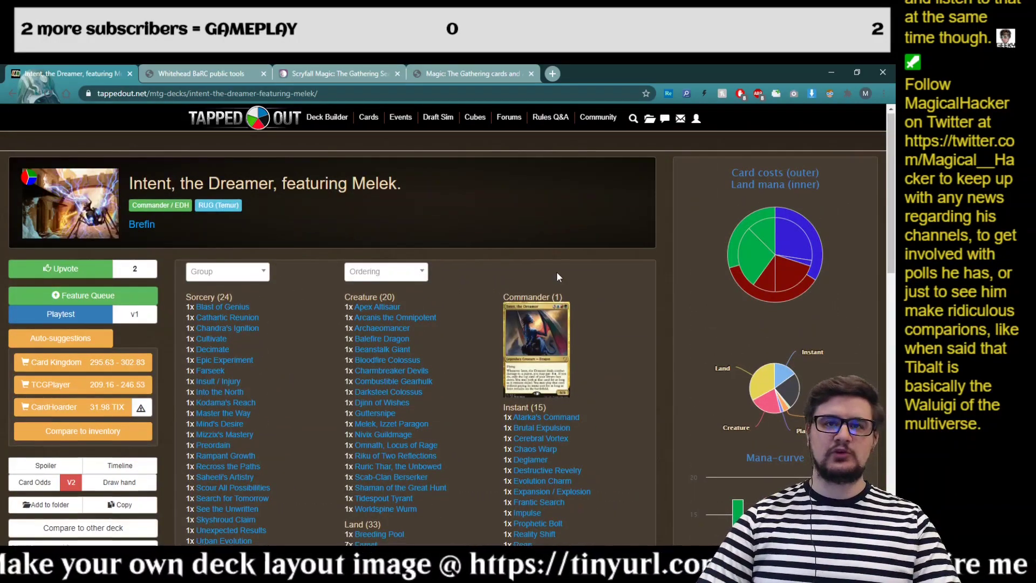
{"action": "scroll", "coordinate": [556, 271], "scroll_direction": "down", "scroll_amount": 3}
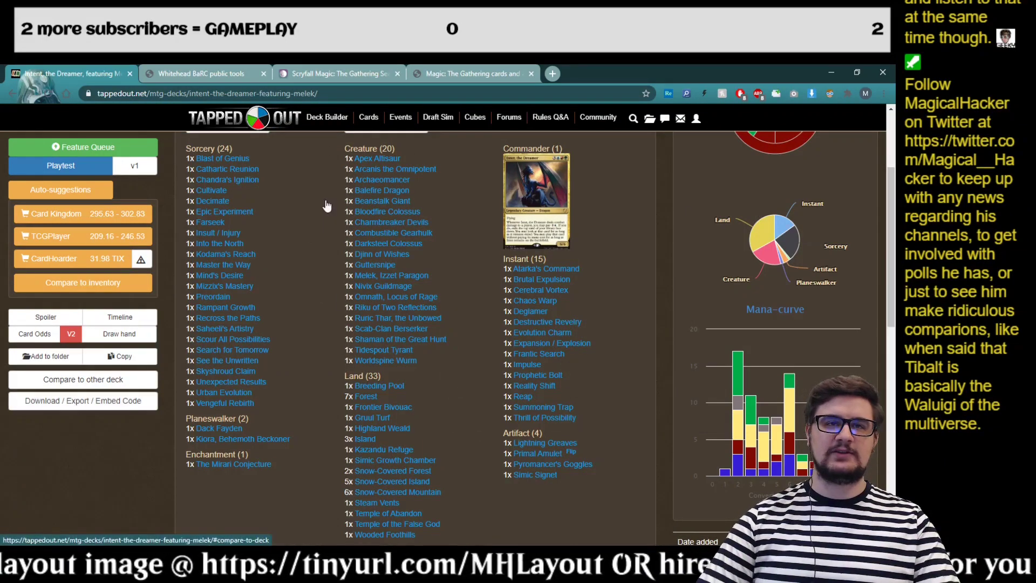
- Export the deck in MTG Salvation format and copy all card lines between the DECK tags
{"action": "left_click", "coordinate": [88, 401]}
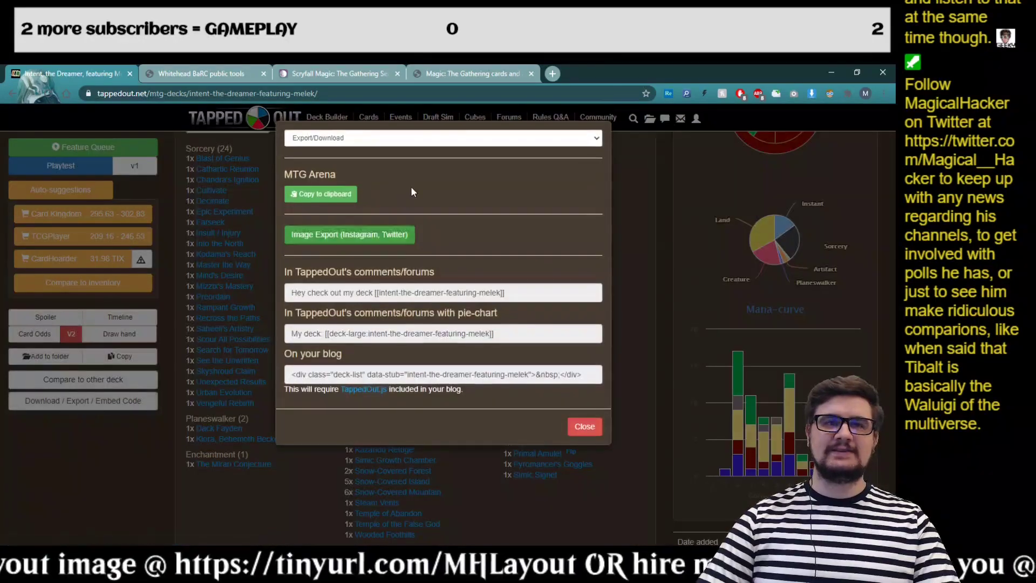
{"action": "left_click", "coordinate": [389, 140]}
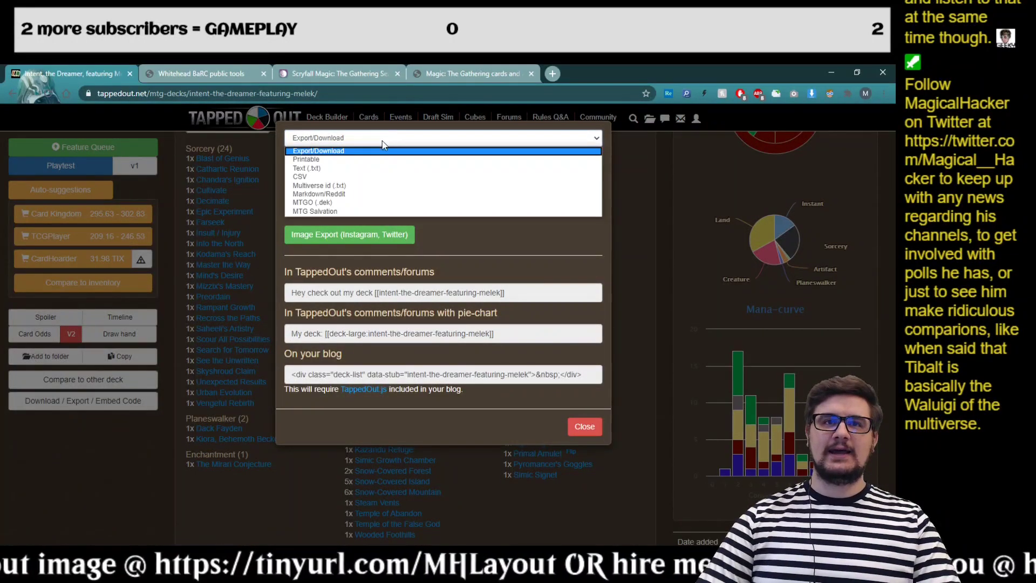
{"action": "left_click", "coordinate": [342, 211]}
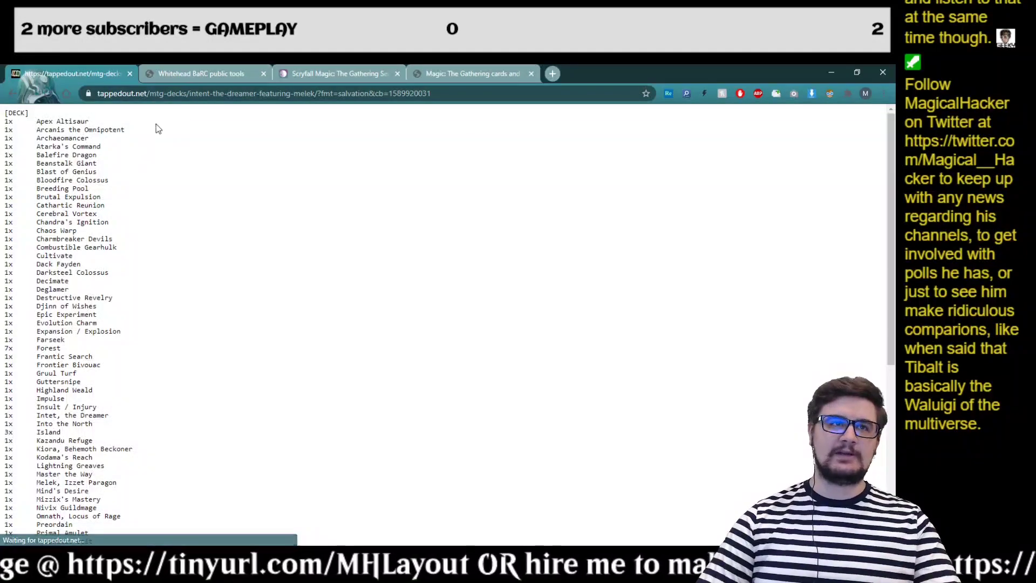
{"action": "scroll", "coordinate": [232, 181], "scroll_direction": "down", "scroll_amount": 5}
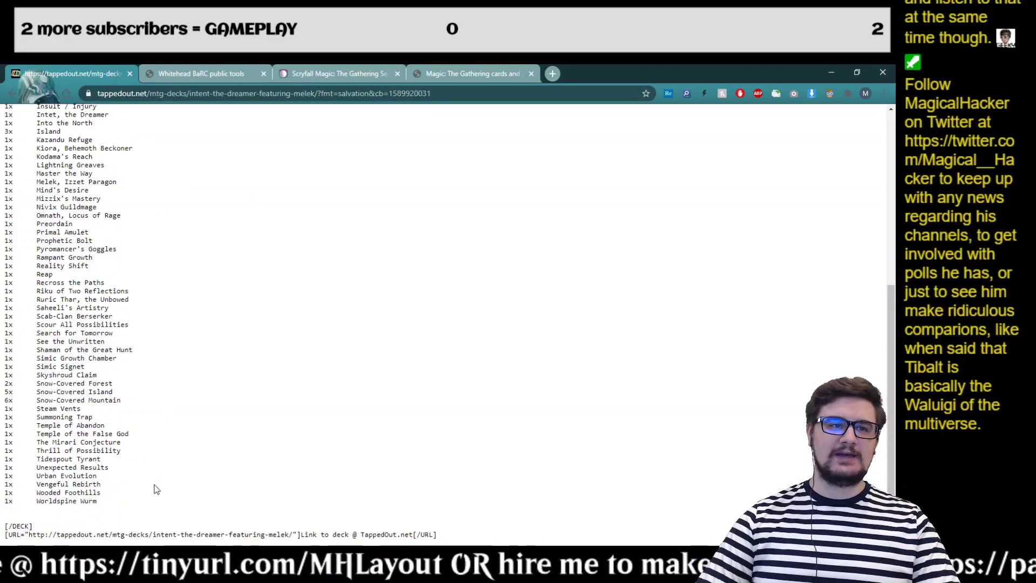
{"action": "left_click_drag", "start_coordinate": [108, 510], "coordinate": [27, 114]}
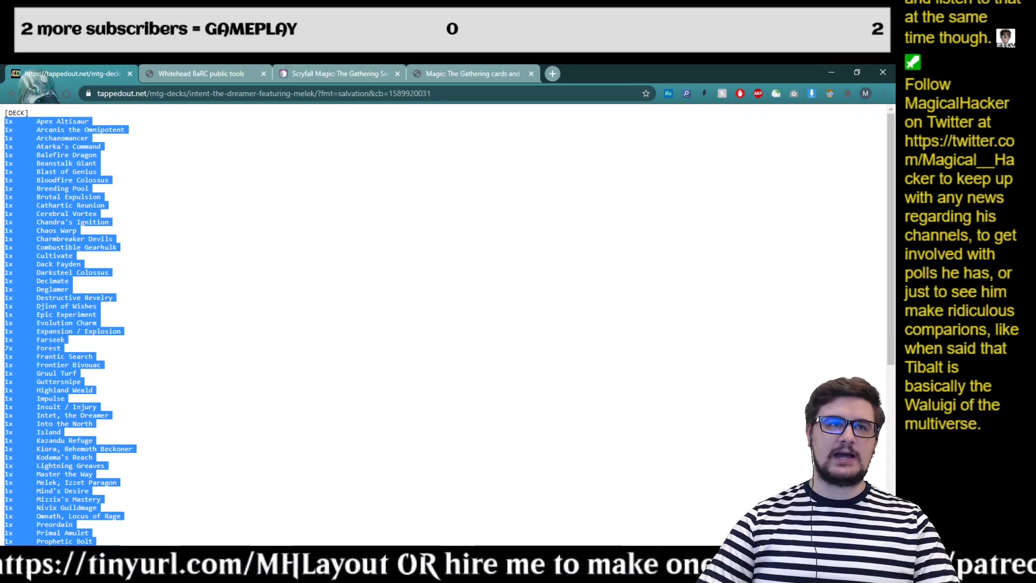
- Paste the copied card lines into both lists of Whitehead BaRC's Compare two lists tool and run the comparison
{"action": "left_click", "coordinate": [173, 68]}
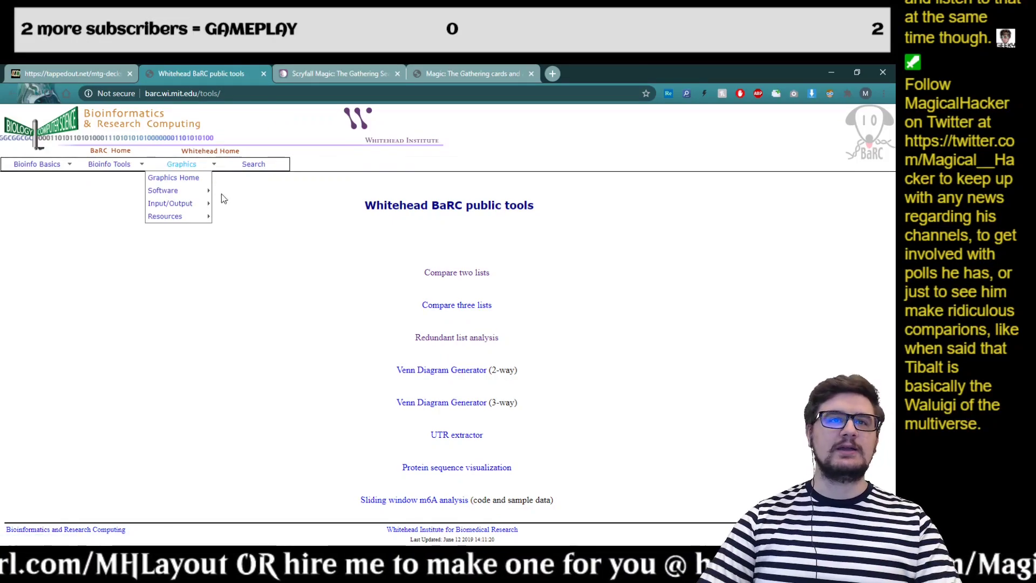
{"action": "left_click", "coordinate": [467, 275]}
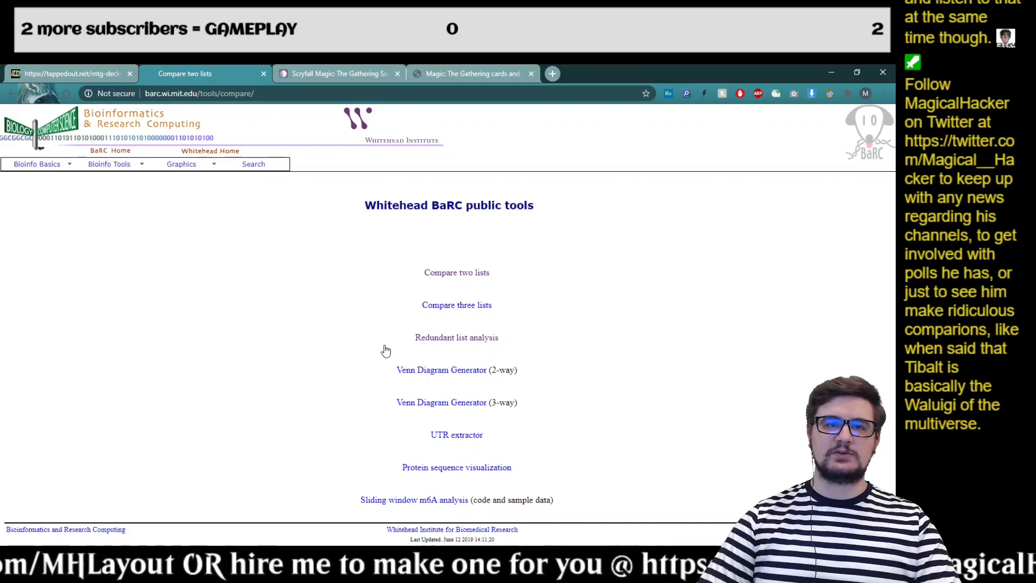
{"action": "left_click", "coordinate": [367, 267]}
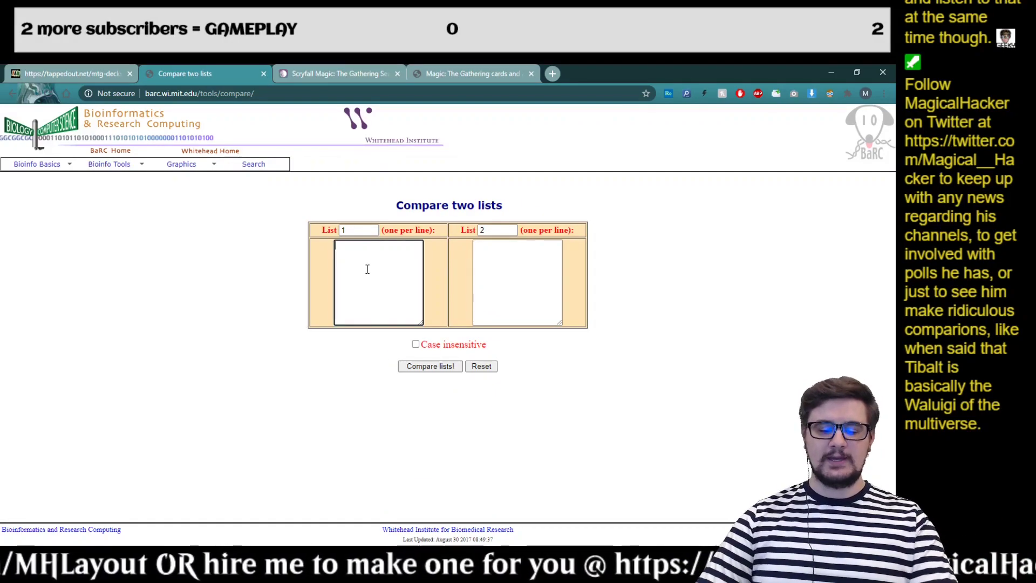
{"action": "key", "text": "ctrl+v"}
{"action": "left_click", "coordinate": [505, 264]}
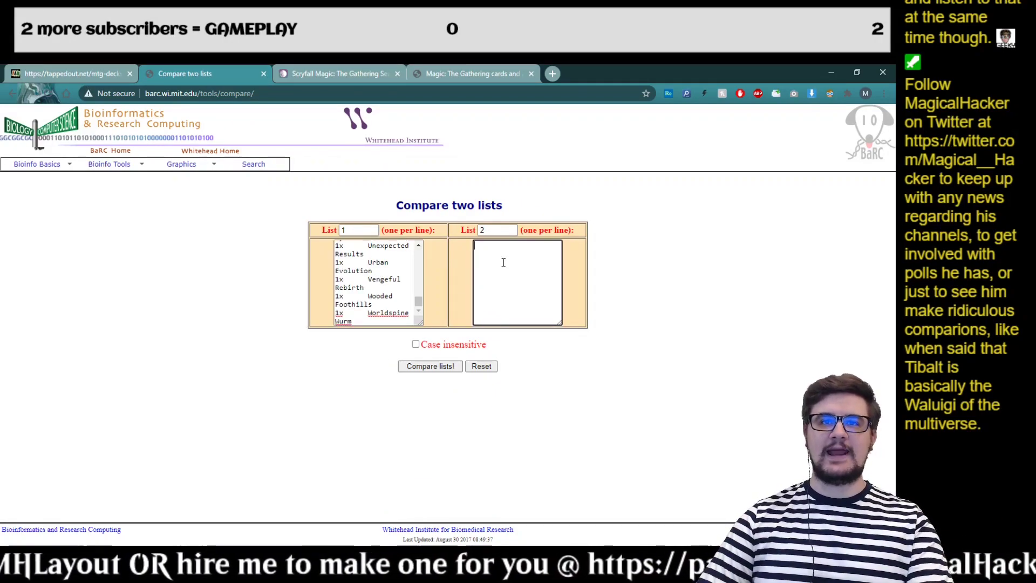
{"action": "key", "text": "ctrl+v"}
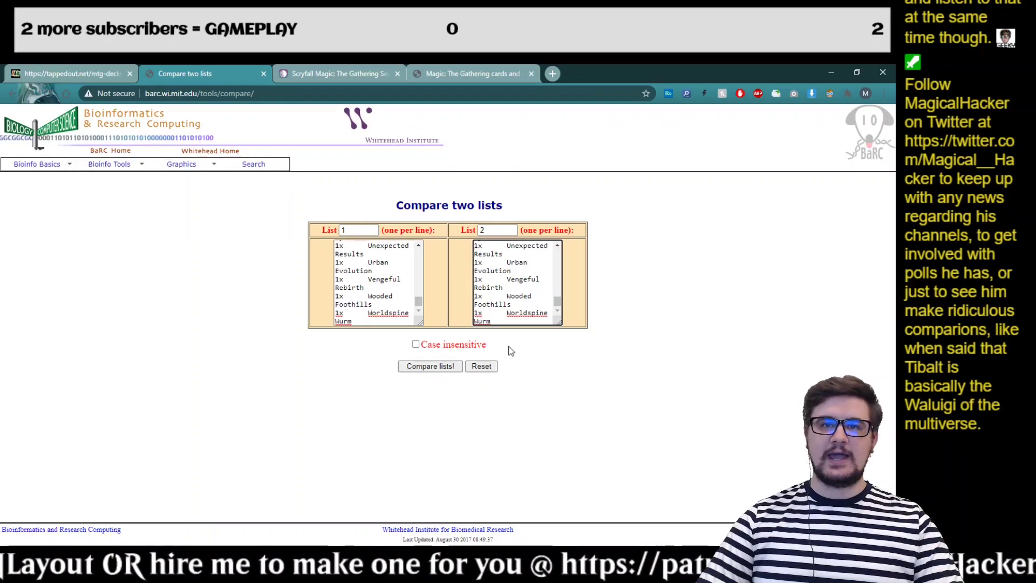
{"action": "left_click", "coordinate": [441, 366]}
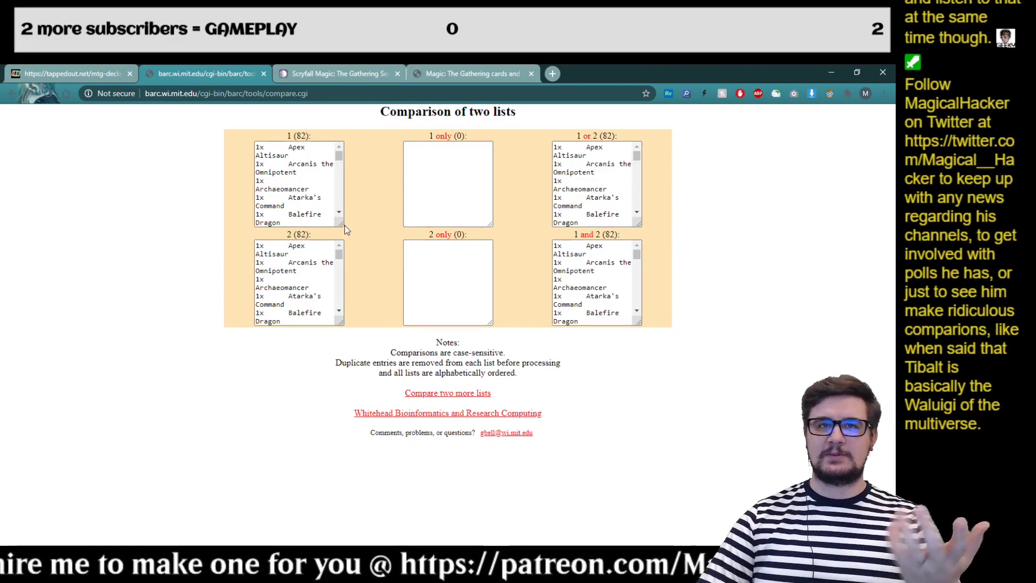
- Enlarge the result box for list 1 and place the text cursor after the Snow-Covered Forest quantity near its end
{"action": "left_click_drag", "start_coordinate": [345, 230], "coordinate": [606, 238]}
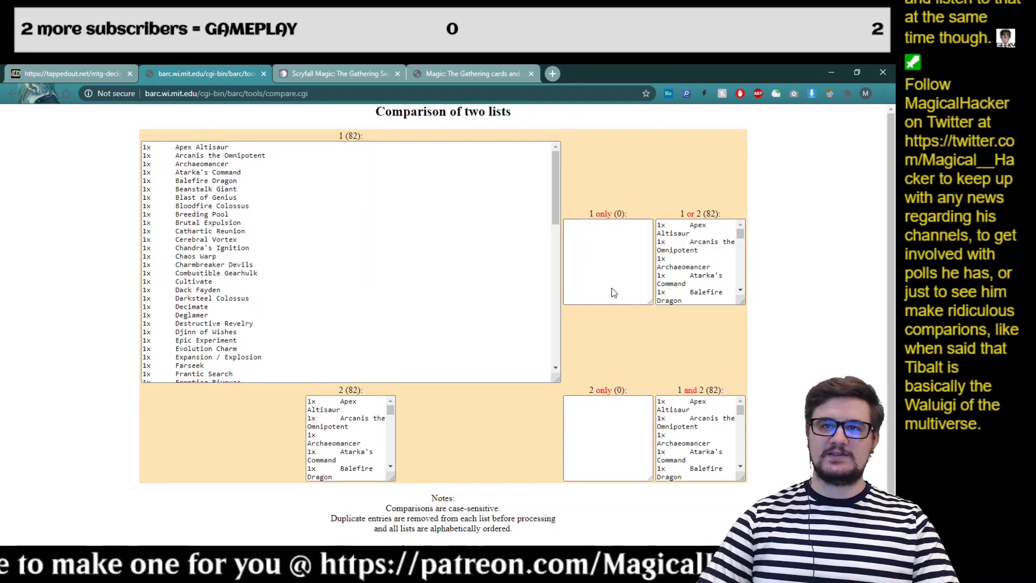
{"action": "left_click_drag", "start_coordinate": [558, 380], "coordinate": [600, 507]}
{"action": "scroll", "coordinate": [334, 384], "scroll_direction": "down", "scroll_amount": 6}
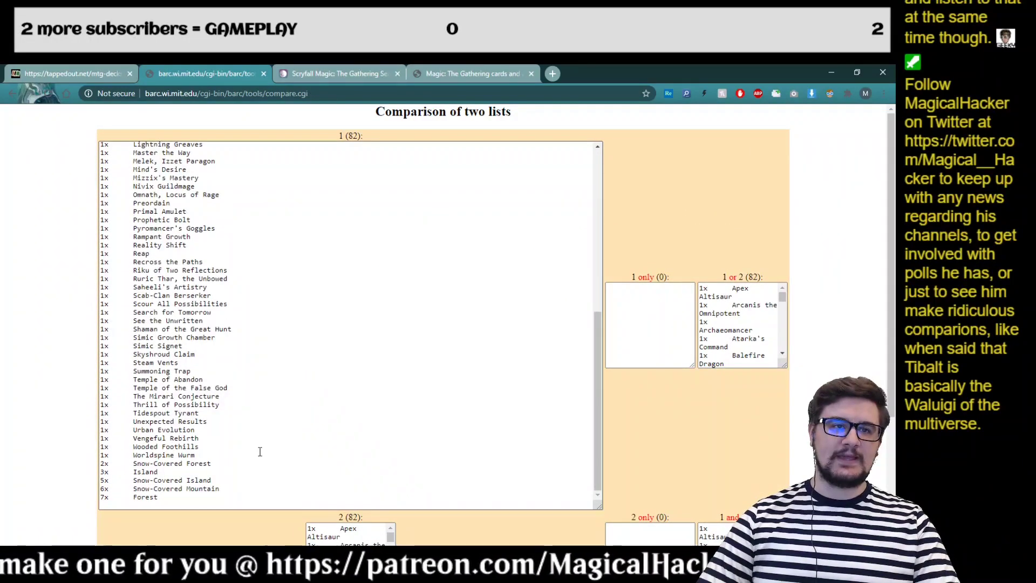
{"action": "left_click", "coordinate": [110, 463]}
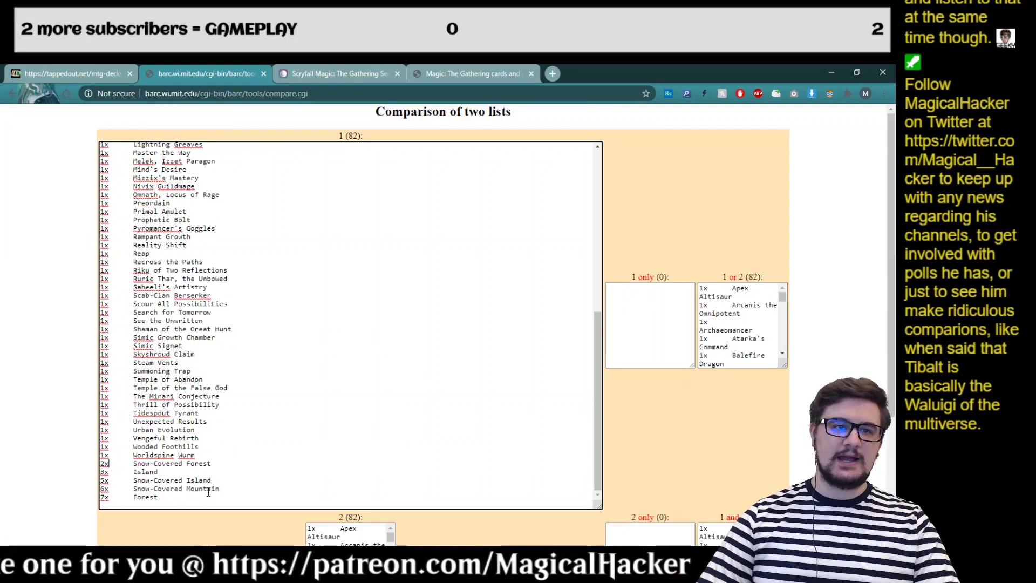
- Highlight the multi-copy land entries ending list 1, from Snow-Covered Forest to Forest, and look over the rest of the list
{"action": "left_click_drag", "start_coordinate": [203, 499], "coordinate": [100, 465]}
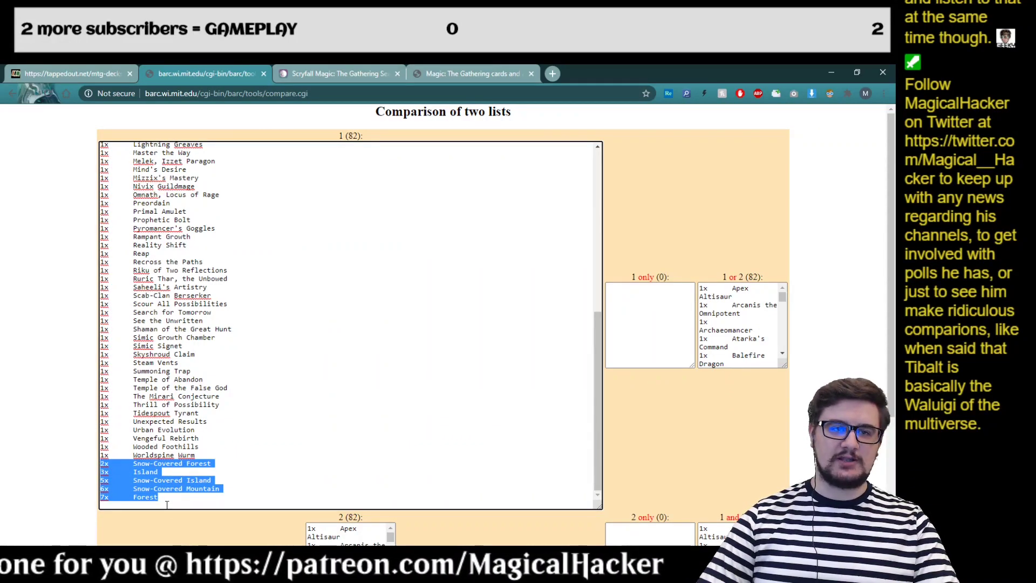
{"action": "scroll", "coordinate": [254, 478], "scroll_direction": "up", "scroll_amount": 3}
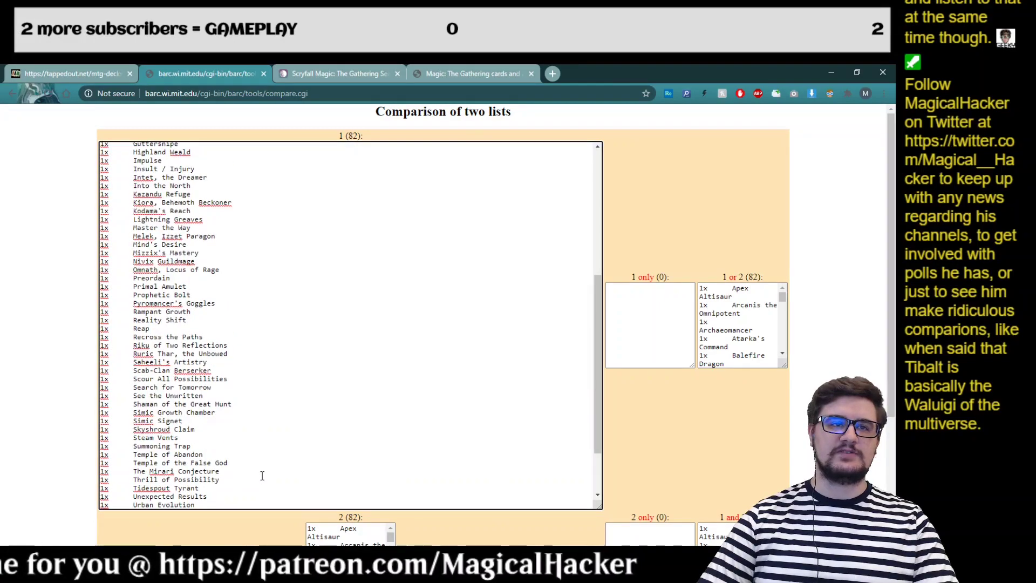
{"action": "scroll", "coordinate": [250, 462], "scroll_direction": "down", "scroll_amount": 3}
{"action": "scroll", "coordinate": [221, 356], "scroll_direction": "up", "scroll_amount": 6}
{"action": "scroll", "coordinate": [123, 151], "scroll_direction": "down", "scroll_amount": 10}
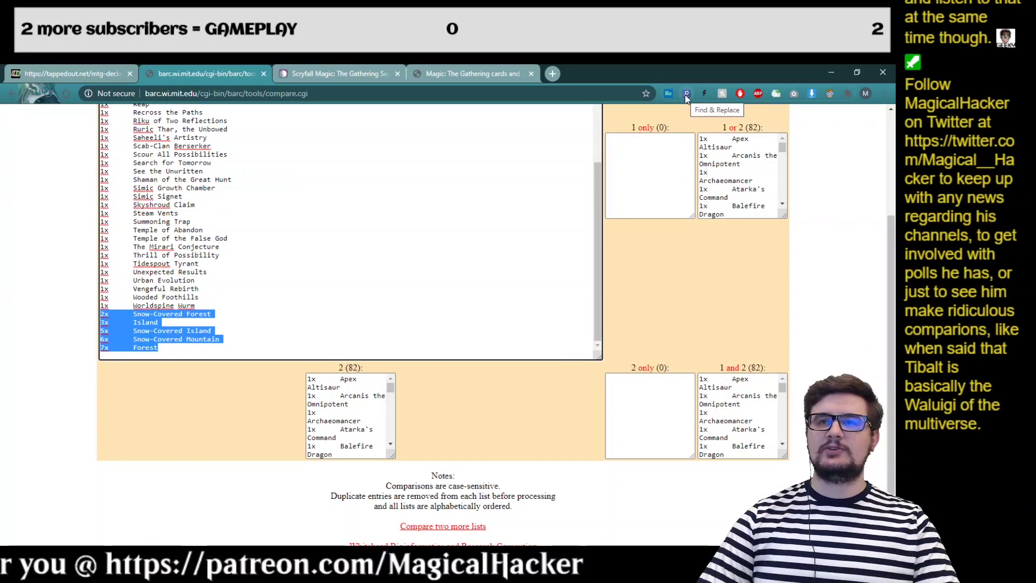
- Replace every "1x" in the list with "or" using the Find & Replace extension and check the resulting list
{"action": "left_click", "coordinate": [685, 93]}
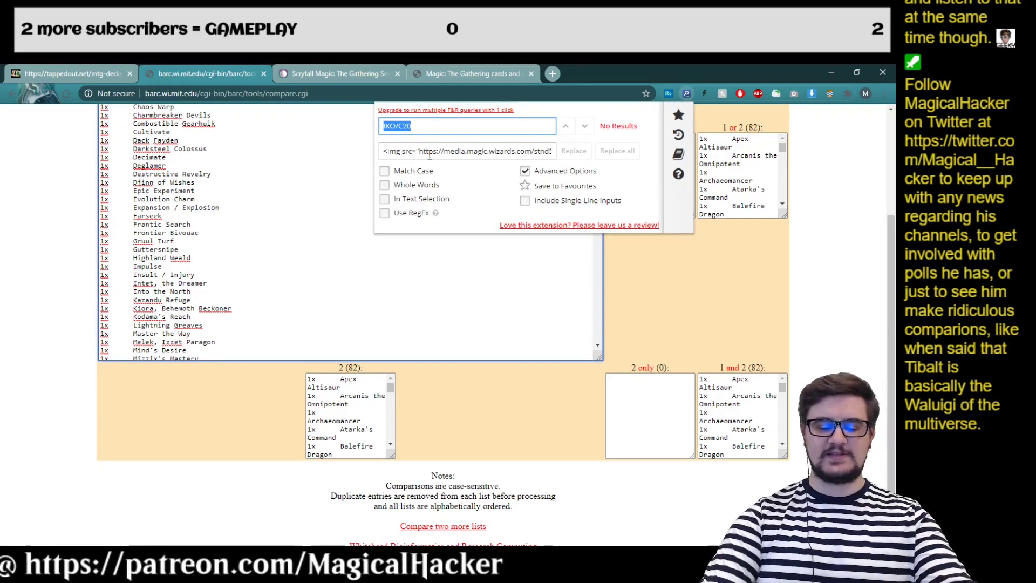
{"action": "type", "text": "1x"}
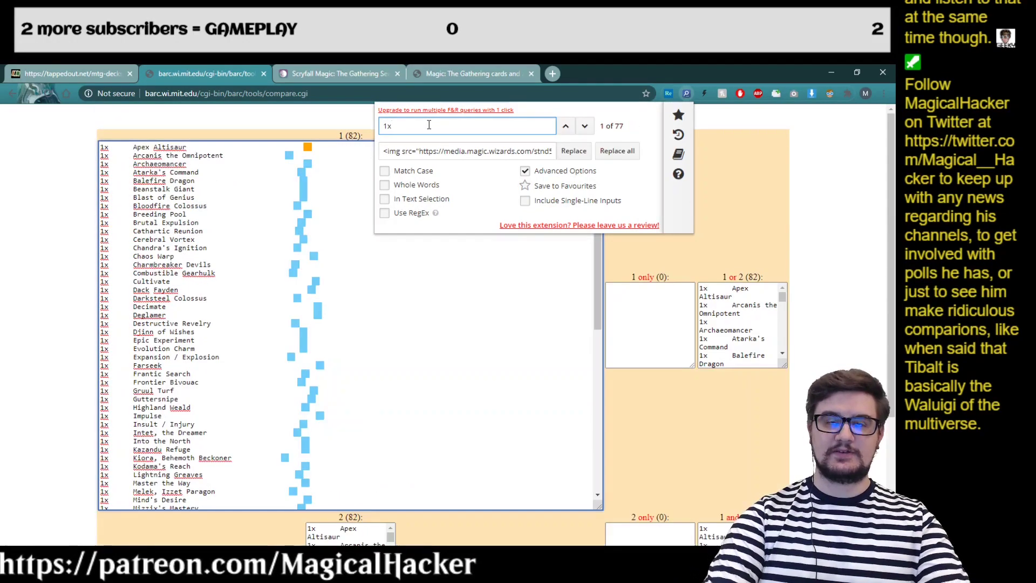
{"action": "left_click", "coordinate": [430, 153]}
{"action": "type", "text": "or"}
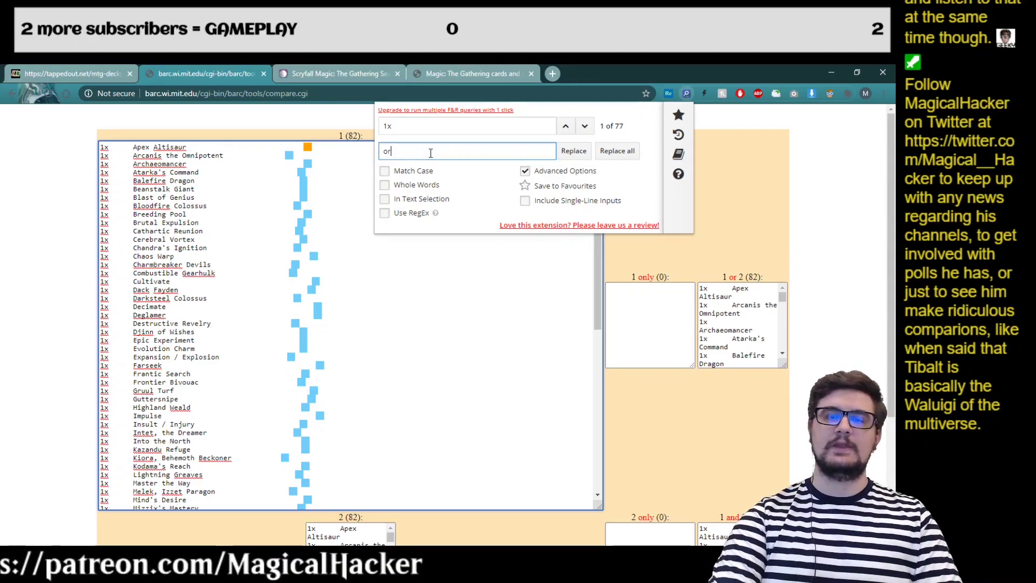
{"action": "left_click", "coordinate": [630, 152]}
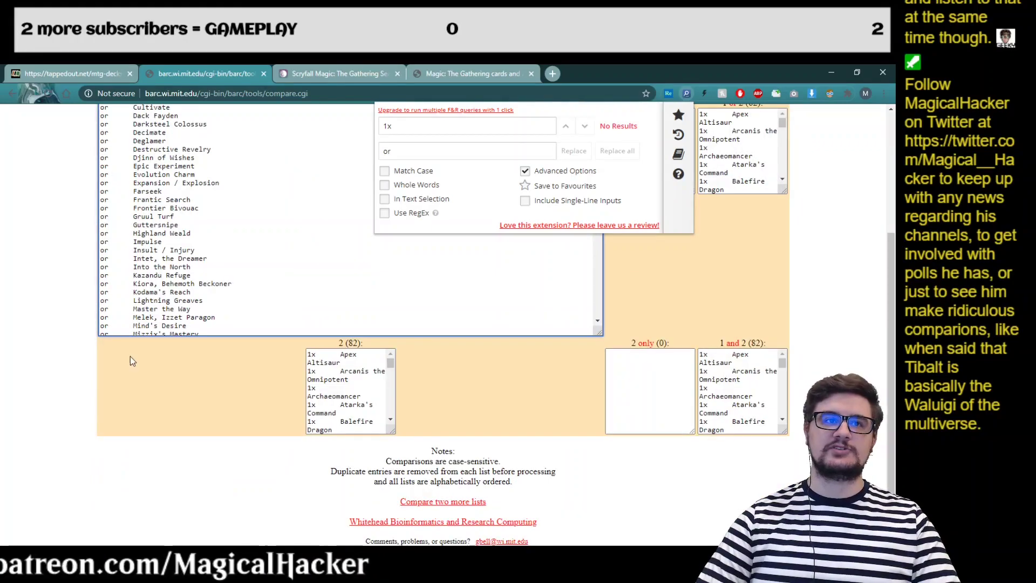
{"action": "left_click", "coordinate": [131, 356]}
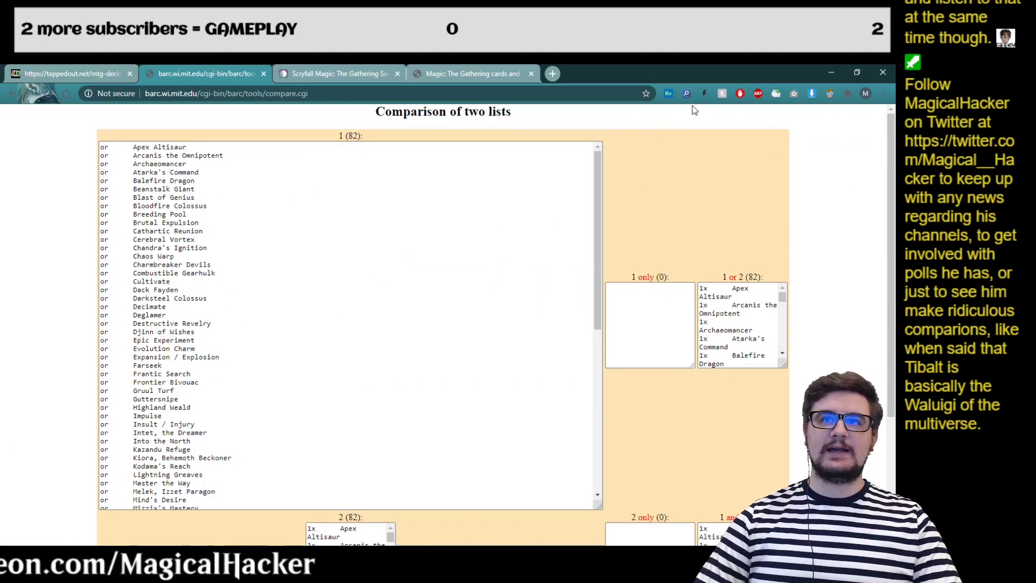
{"action": "scroll", "coordinate": [212, 359], "scroll_direction": "down", "scroll_amount": 6}
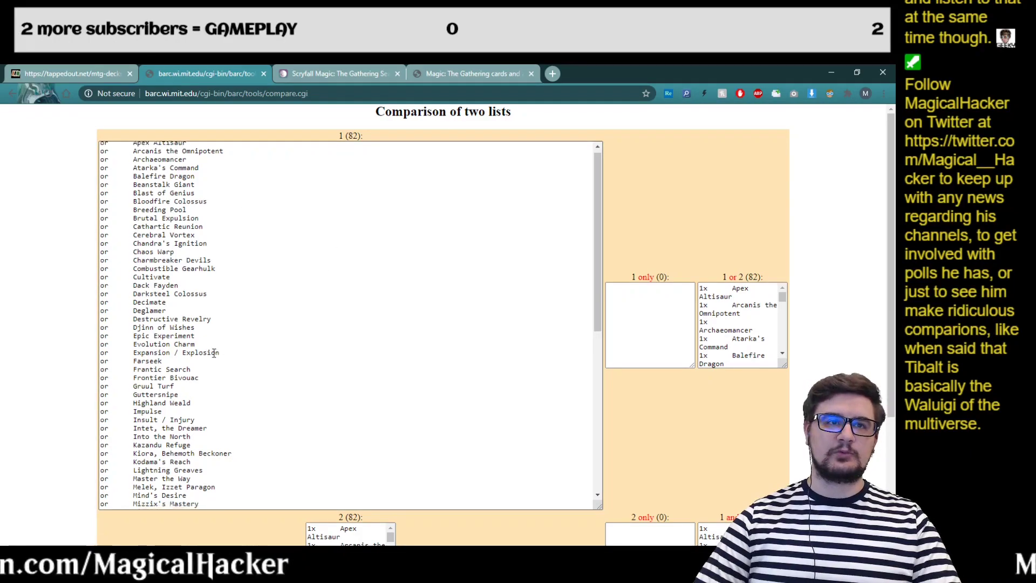
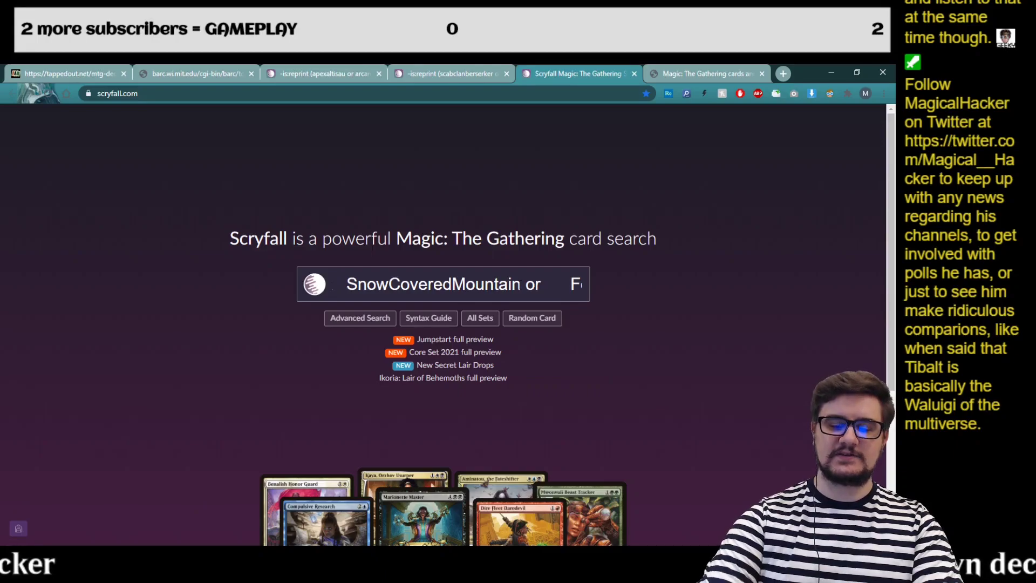
- Separate SnowCoveredForest, Island, SnowCoveredIsland, SnowCoveredMountain and Forest with "or" in the Scryfall search query
{"action": "type", "text": "or"}
{"action": "key", "text": "Left"}
{"action": "key", "text": "Left"}
{"action": "key", "text": "Left"}
{"action": "key", "text": "Left"}
{"action": "key", "text": "Left"}
{"action": "key", "text": "Left"}
{"action": "key", "text": "Left"}
{"action": "key", "text": "Left"}
{"action": "key", "text": "Left"}
{"action": "key", "text": "Left"}
{"action": "key", "text": "Left"}
{"action": "key", "text": "Left"}
{"action": "key", "text": "Left"}
{"action": "key", "text": "Left"}
{"action": "key", "text": "Left"}
{"action": "key", "text": "Left"}
{"action": "key", "text": "Left"}
{"action": "key", "text": "Left"}
{"action": "key", "text": "Left"}
{"action": "key", "text": "Left"}
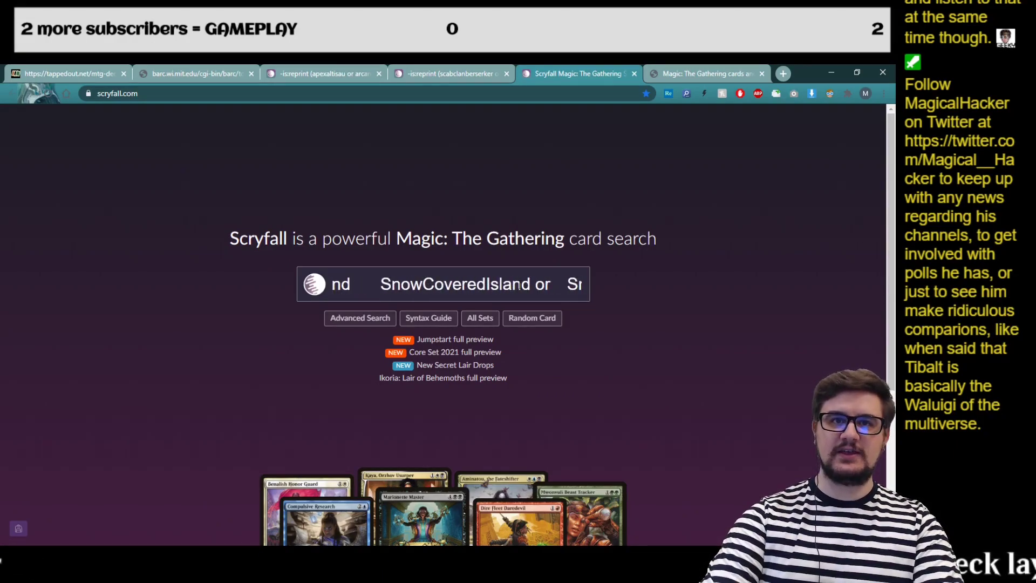
{"action": "key", "text": "Left"}
{"action": "key", "text": "Left"}
{"action": "key", "text": "Left"}
{"action": "key", "text": "Left"}
{"action": "key", "text": "Left"}
{"action": "key", "text": "Left"}
{"action": "key", "text": "Left"}
{"action": "key", "text": "Left"}
{"action": "key", "text": "Left"}
{"action": "key", "text": "Left"}
{"action": "key", "text": "Left"}
{"action": "key", "text": "Left"}
{"action": "key", "text": "Left"}
{"action": "key", "text": "Left"}
{"action": "key", "text": "Left"}
{"action": "key", "text": "Left"}
{"action": "key", "text": "Left"}
{"action": "key", "text": "Left"}
{"action": "key", "text": "Left"}
{"action": "key", "text": "Left"}
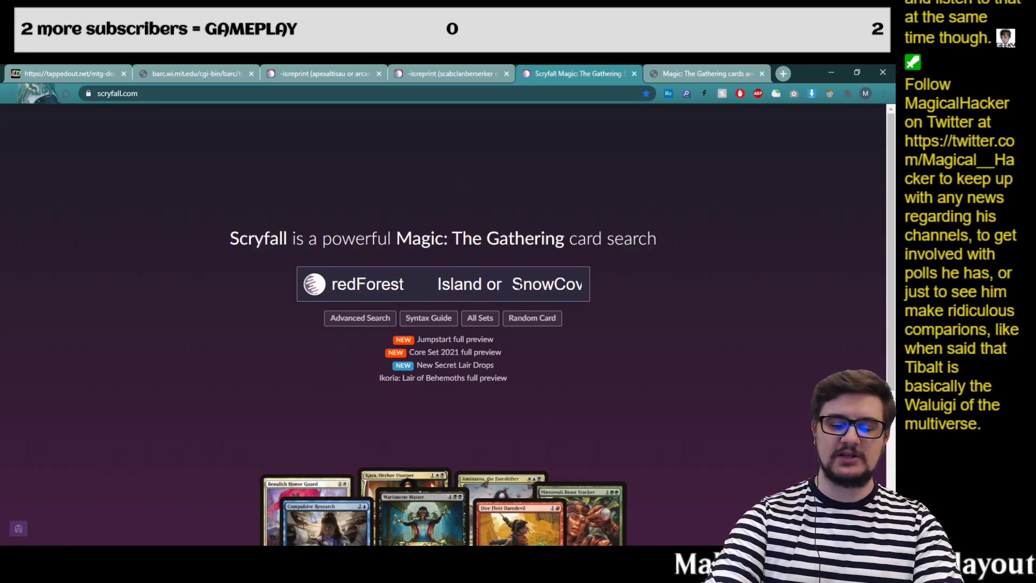
{"action": "key", "text": "Left"}
{"action": "key", "text": "Left"}
{"action": "key", "text": "Left"}
{"action": "key", "text": "Left"}
{"action": "key", "text": "Left"}
{"action": "key", "text": "Left"}
{"action": "key", "text": "Left"}
{"action": "key", "text": "Left"}
{"action": "key", "text": "Left"}
{"action": "key", "text": "Left"}
{"action": "key", "text": "Left"}
{"action": "key", "text": "Left"}
{"action": "key", "text": "Left"}
{"action": "key", "text": "Left"}
{"action": "key", "text": "Left"}
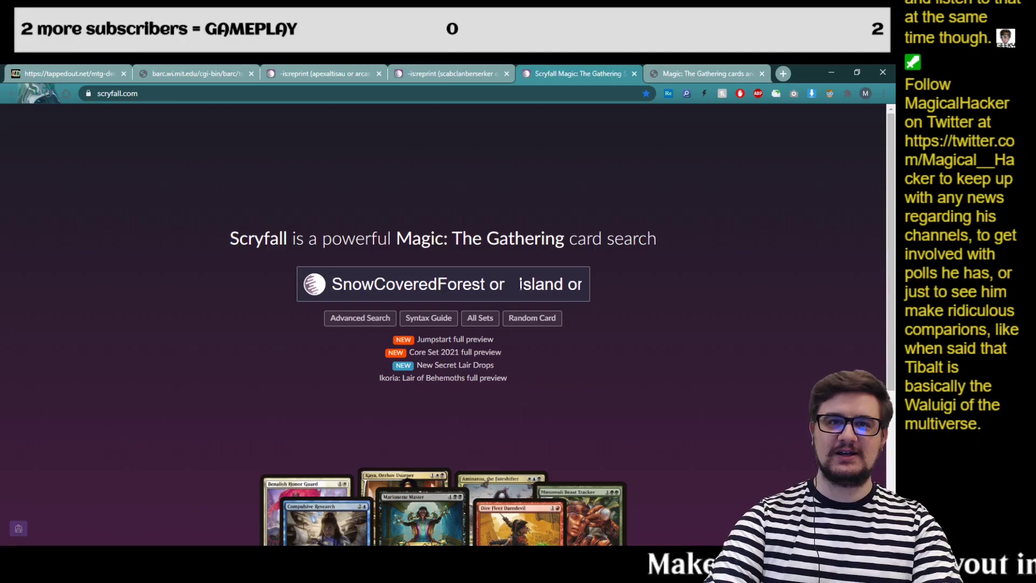
- Enclose the land names in parentheses, put -is:reprint in front of them, run the search and look over the results
{"action": "type", "text": "("}
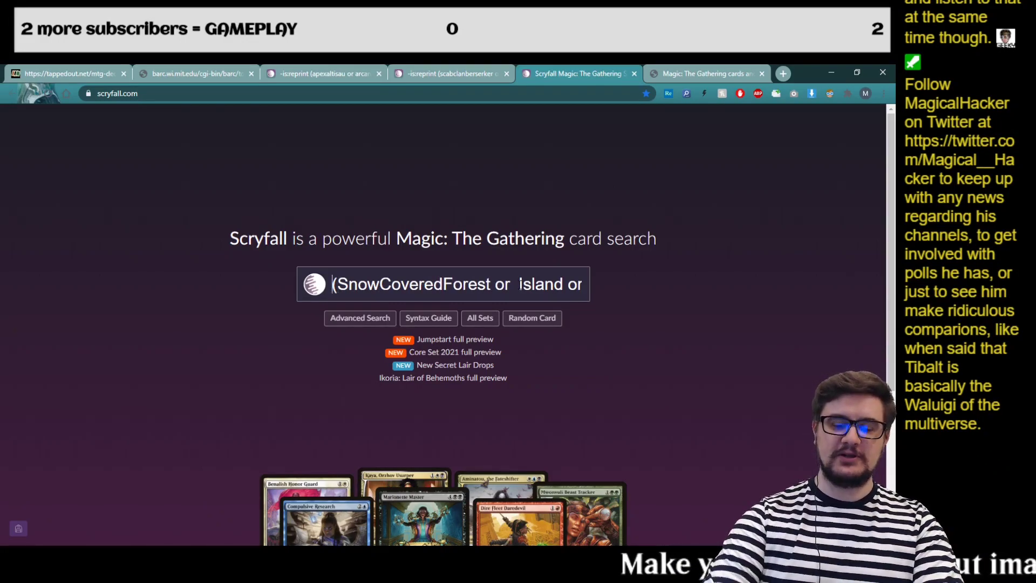
{"action": "type", "text": "-is:reprint"}
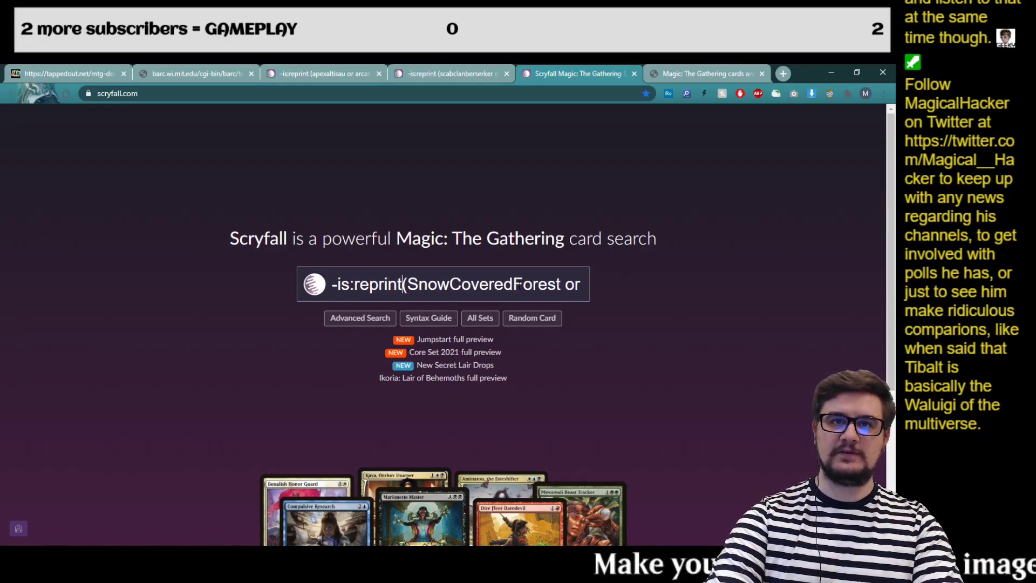
{"action": "key", "text": "End"}
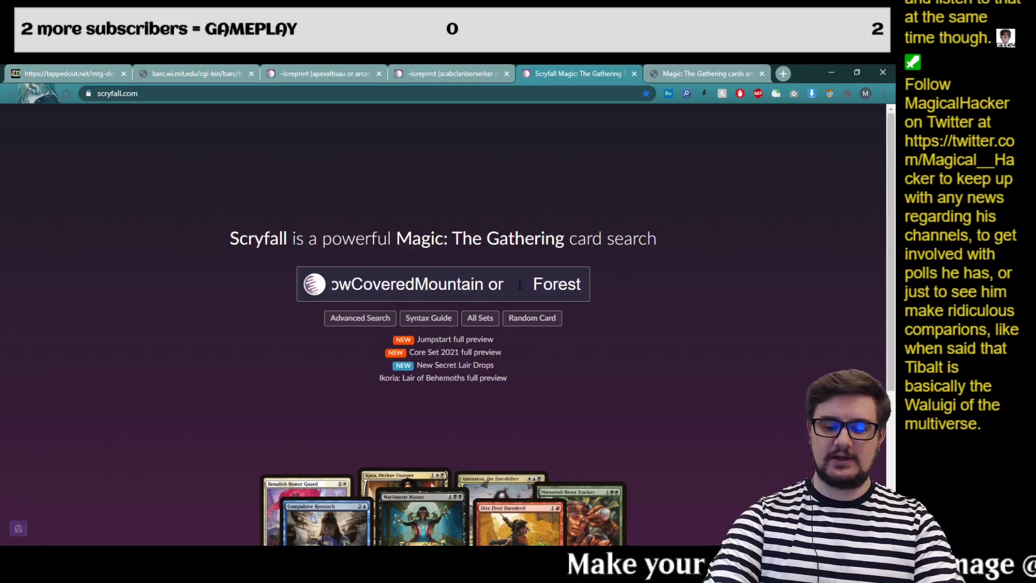
{"action": "type", "text": ")"}
{"action": "key", "text": "Return"}
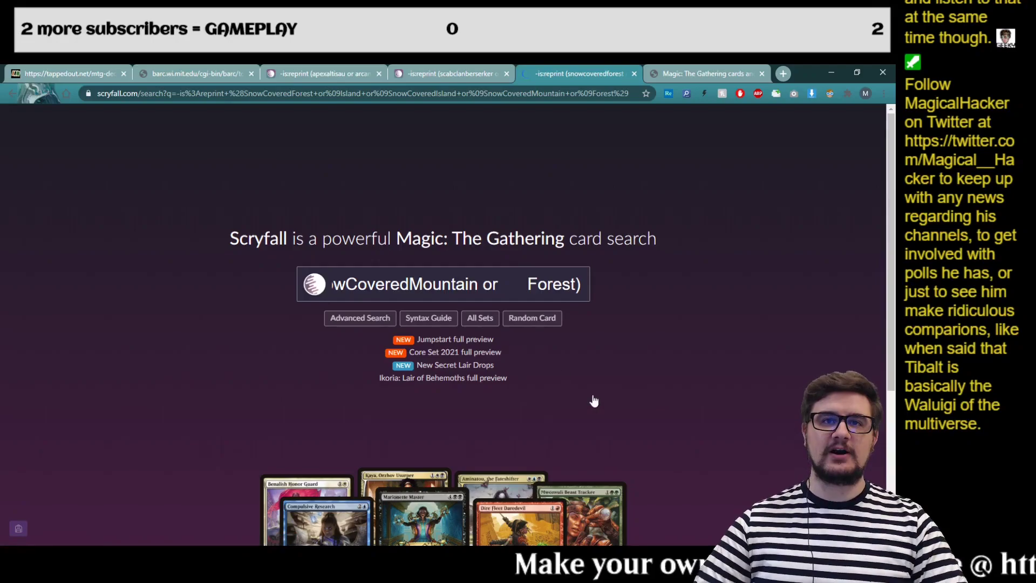
{"action": "scroll", "coordinate": [761, 345], "scroll_direction": "down", "scroll_amount": 1}
{"action": "scroll", "coordinate": [767, 319], "scroll_direction": "down", "scroll_amount": 2}
{"action": "scroll", "coordinate": [507, 252], "scroll_direction": "up", "scroll_amount": 3}
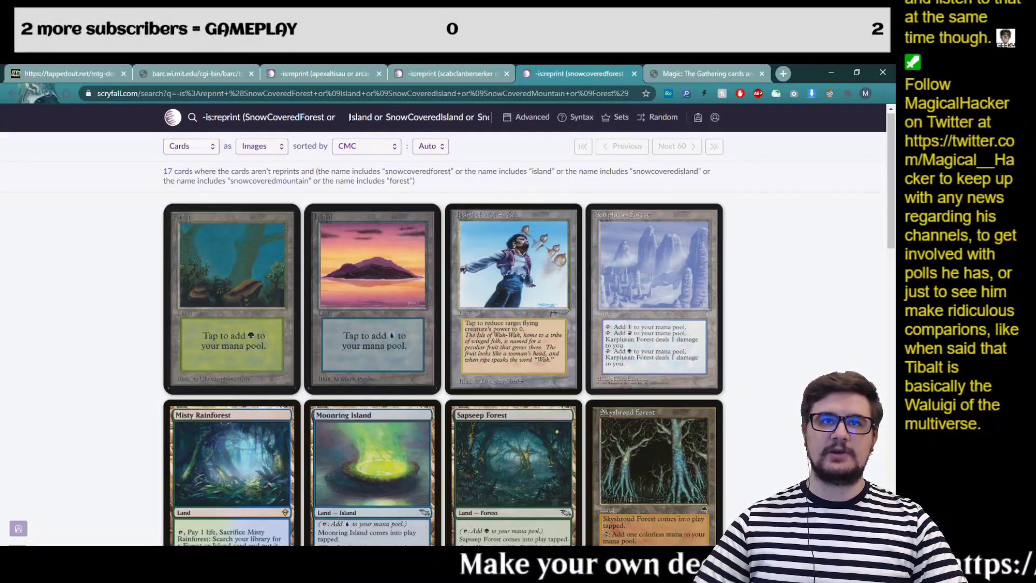
- Restrict the Island term to an exact name match with "!" and rerun the search
{"action": "type", "text": "!"}
{"action": "key", "text": "Return"}
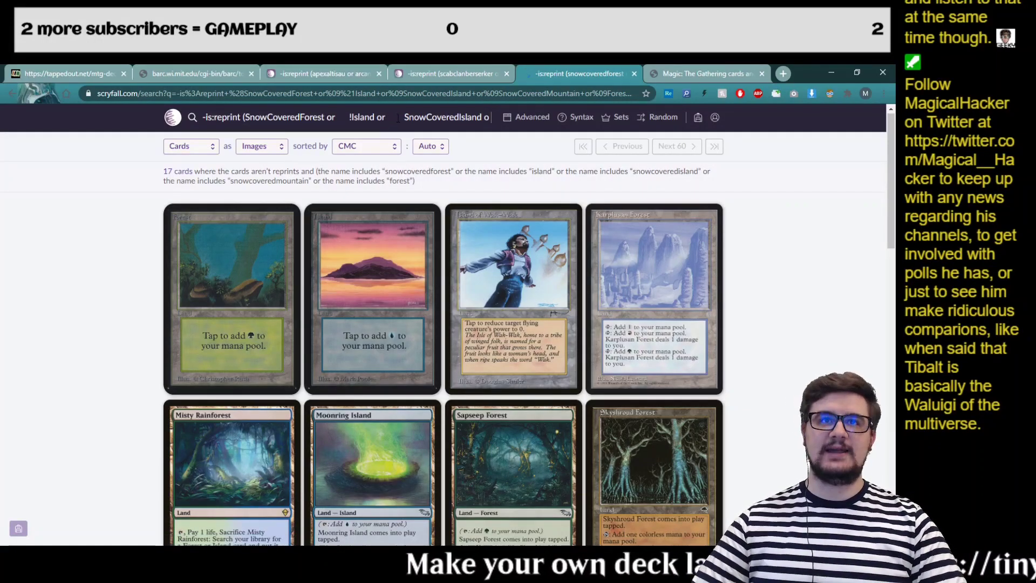
{"action": "key", "text": "Return"}
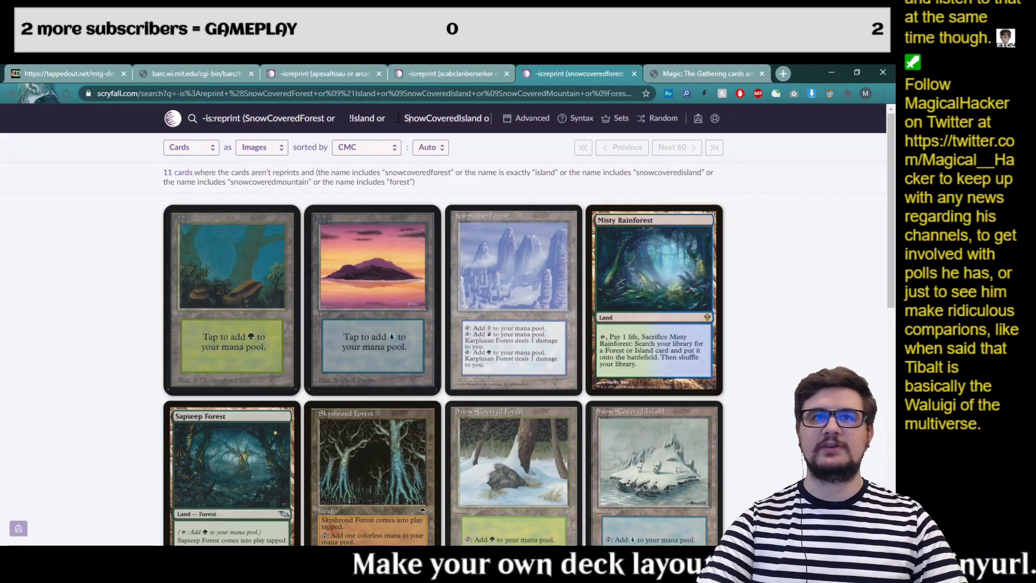
- Restrict the final Forest term to an exact name match with "!" and rerun the search
{"action": "key", "text": "Right"}
{"action": "key", "text": "Right"}
{"action": "key", "text": "Right"}
{"action": "key", "text": "Right"}
{"action": "key", "text": "Right"}
{"action": "key", "text": "Right"}
{"action": "key", "text": "Right"}
{"action": "key", "text": "Right"}
{"action": "key", "text": "Right"}
{"action": "key", "text": "Right"}
{"action": "key", "text": "Right"}
{"action": "key", "text": "Right"}
{"action": "key", "text": "Right"}
{"action": "key", "text": "Right"}
{"action": "key", "text": "Right"}
{"action": "key", "text": "Right"}
{"action": "key", "text": "Right"}
{"action": "key", "text": "Right"}
{"action": "key", "text": "Right"}
{"action": "key", "text": "Right"}
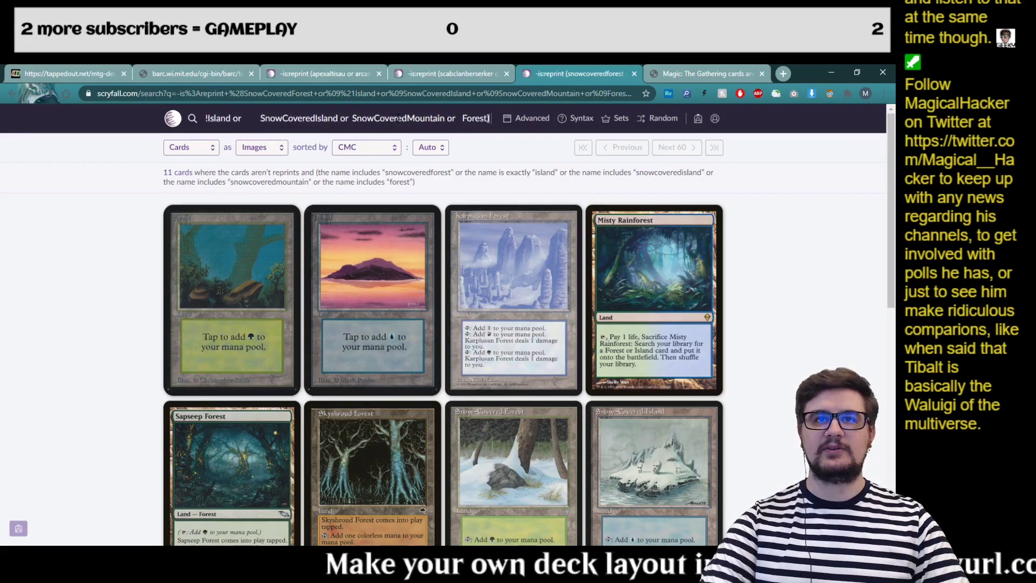
{"action": "key", "text": "Left"}
{"action": "key", "text": "Left"}
{"action": "key", "text": "Left"}
{"action": "key", "text": "Left"}
{"action": "key", "text": "Left"}
{"action": "key", "text": "Left"}
{"action": "key", "text": "Left"}
{"action": "type", "text": "!"}
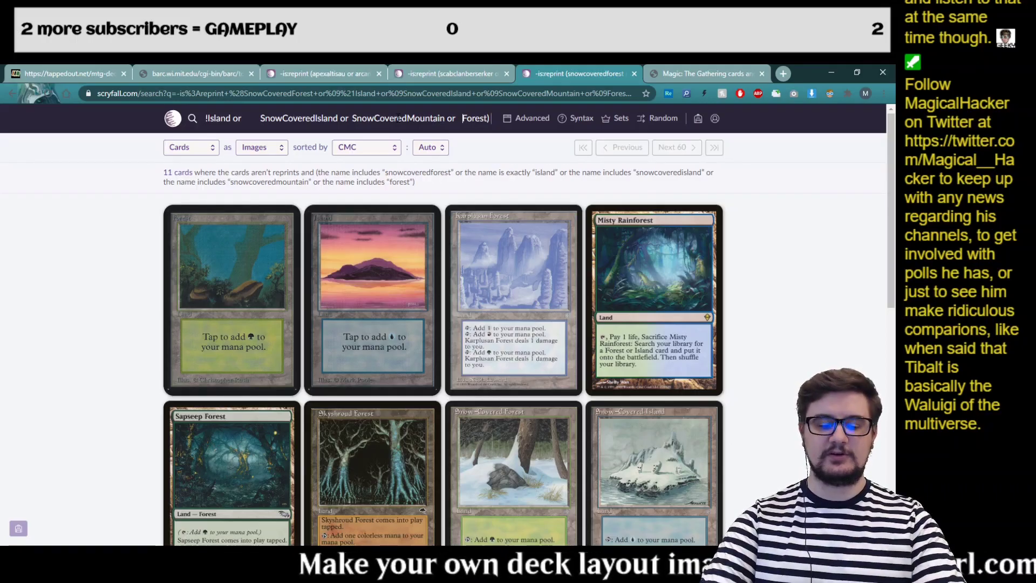
{"action": "key", "text": "Return"}
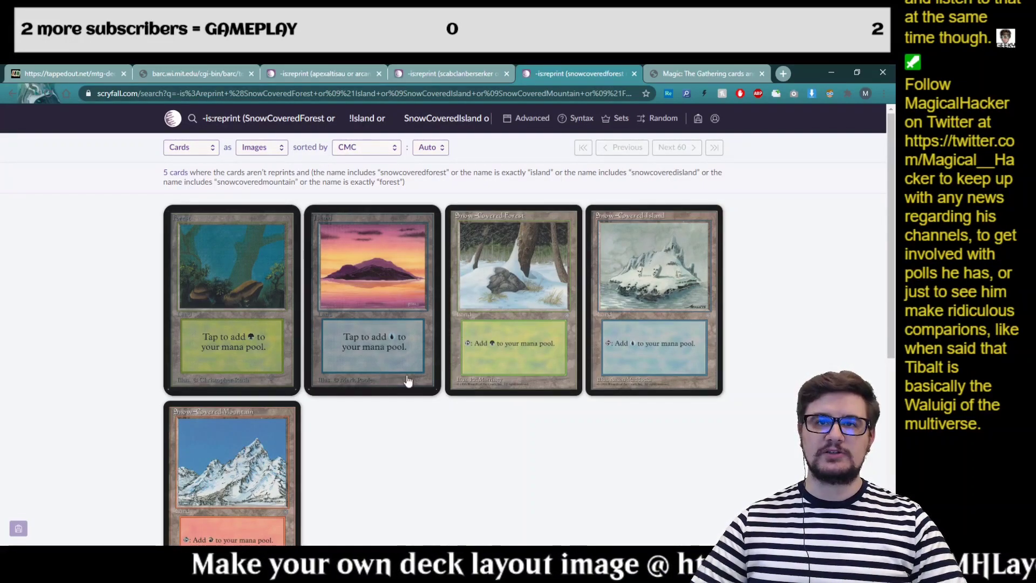
- Review the land card results and the result pages of the two other searches, starting with ScabClanBerserker and ApexAltisau
{"action": "scroll", "coordinate": [285, 246], "scroll_direction": "down", "scroll_amount": 1}
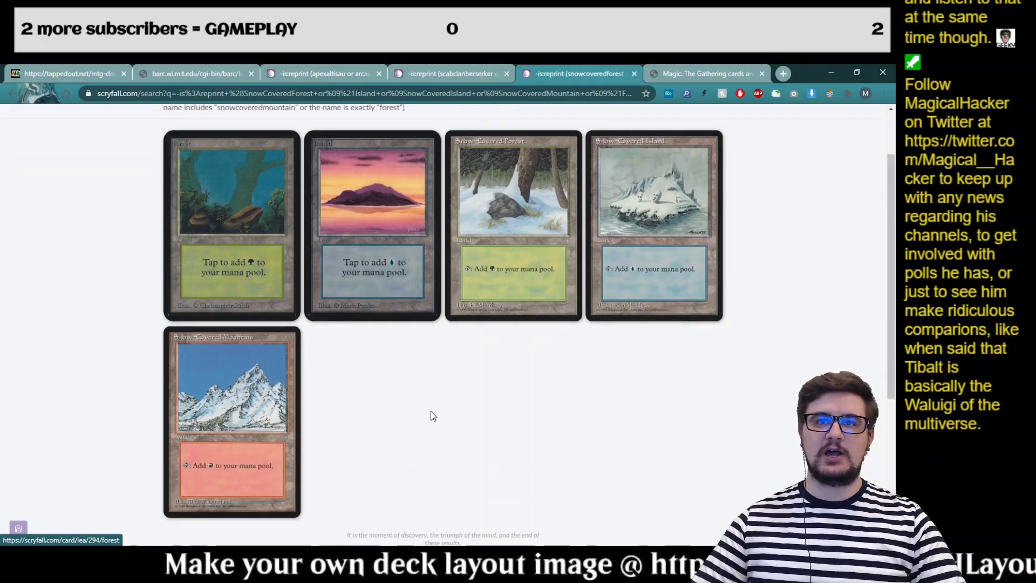
{"action": "scroll", "coordinate": [241, 299], "scroll_direction": "up", "scroll_amount": 1}
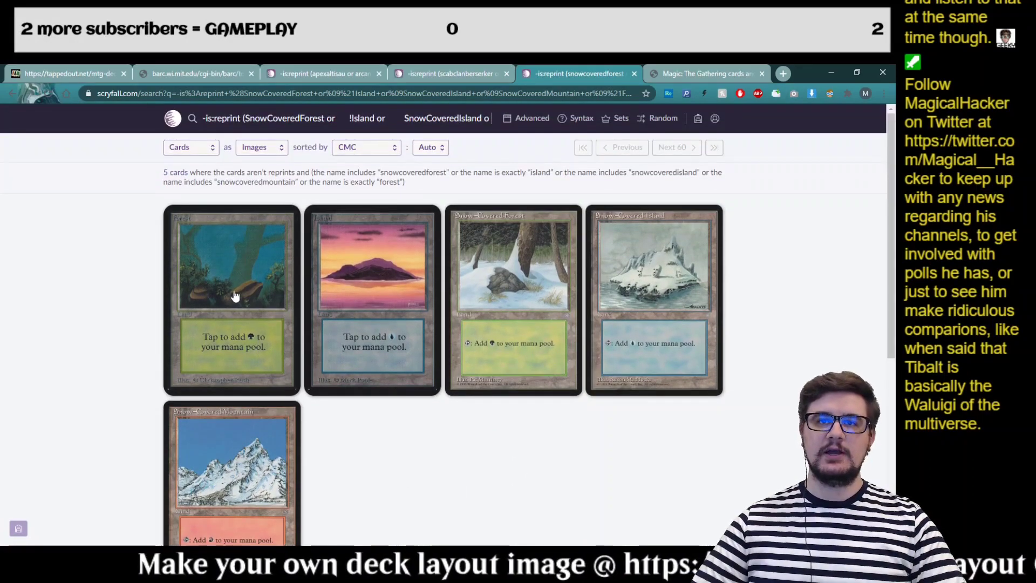
{"action": "scroll", "coordinate": [334, 432], "scroll_direction": "down", "scroll_amount": 3}
{"action": "scroll", "coordinate": [772, 342], "scroll_direction": "up", "scroll_amount": 3}
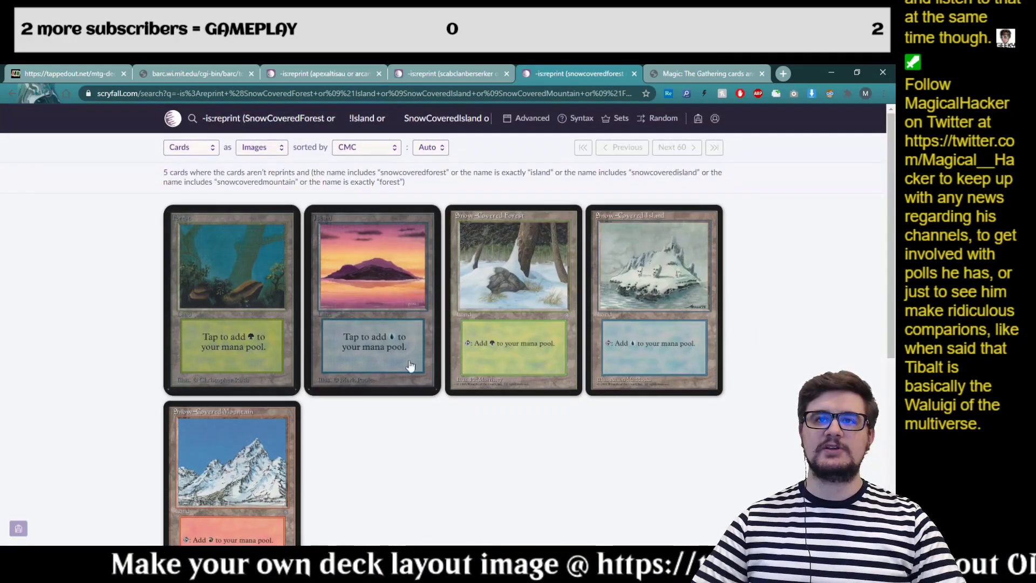
{"action": "left_click", "coordinate": [472, 65]}
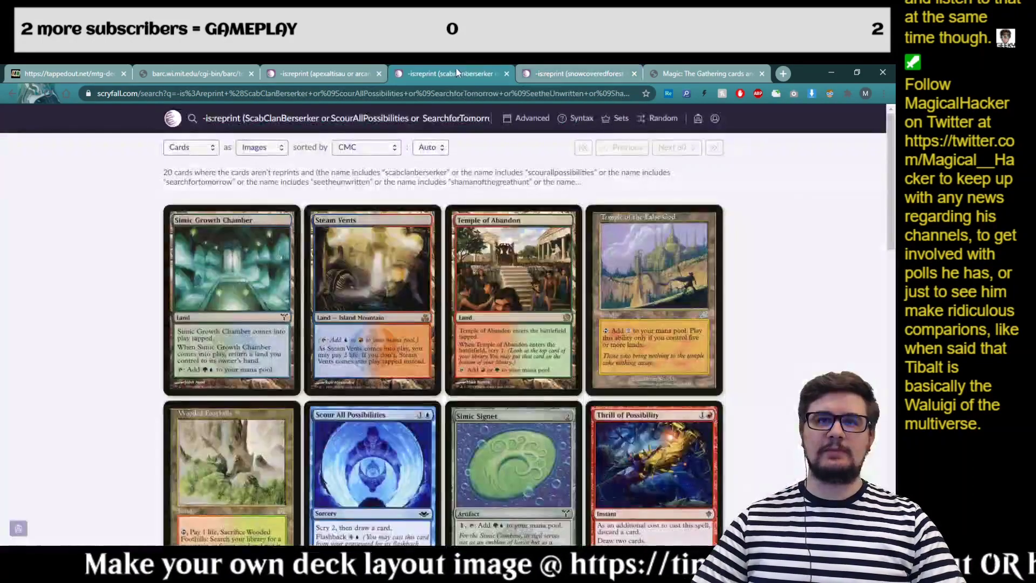
{"action": "left_click", "coordinate": [324, 66]}
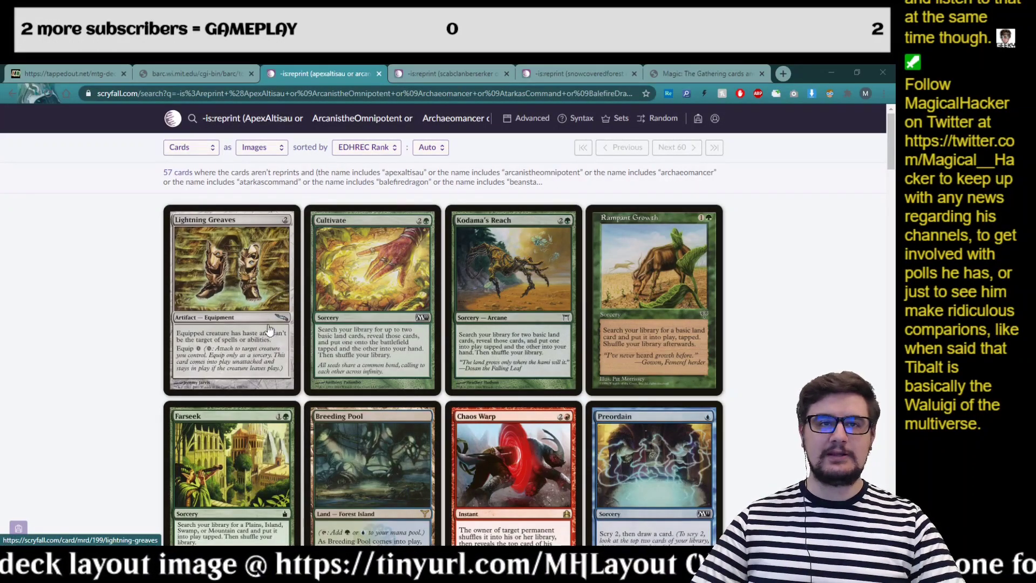
{"action": "scroll", "coordinate": [875, 351], "scroll_direction": "down", "scroll_amount": 1}
{"action": "scroll", "coordinate": [865, 349], "scroll_direction": "down", "scroll_amount": 3}
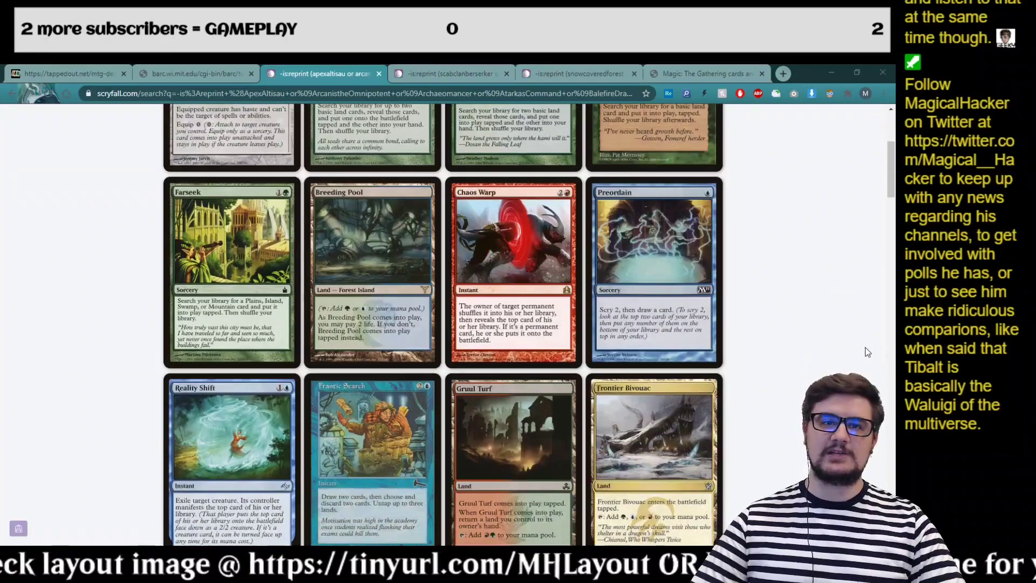
{"action": "scroll", "coordinate": [864, 350], "scroll_direction": "up", "scroll_amount": 4}
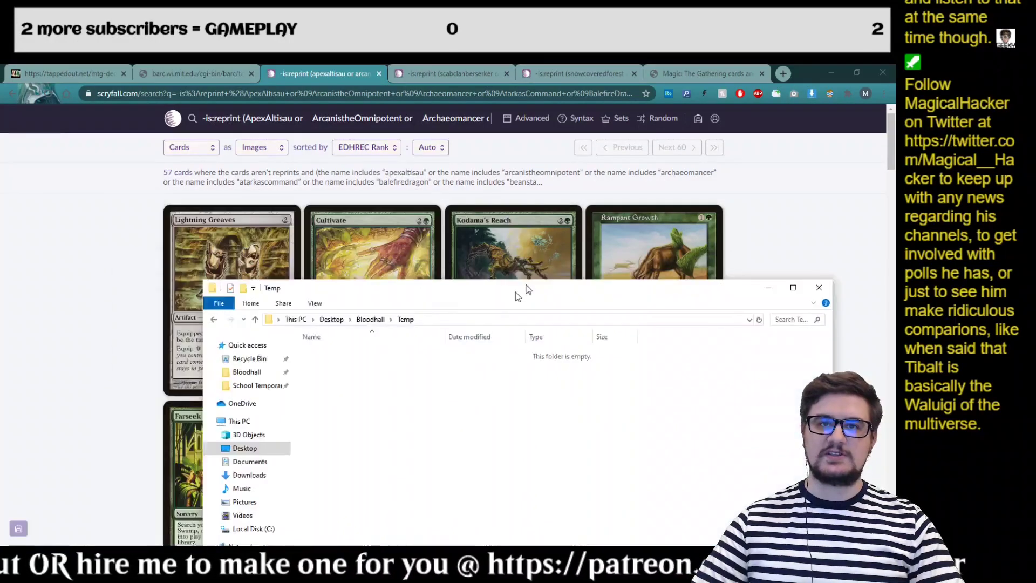
- Maximize the Bloodhall Temp folder window, return to the browser, and download only the Lightning Greaves card image with the image downloader extension
{"action": "double_click", "coordinate": [515, 291]}
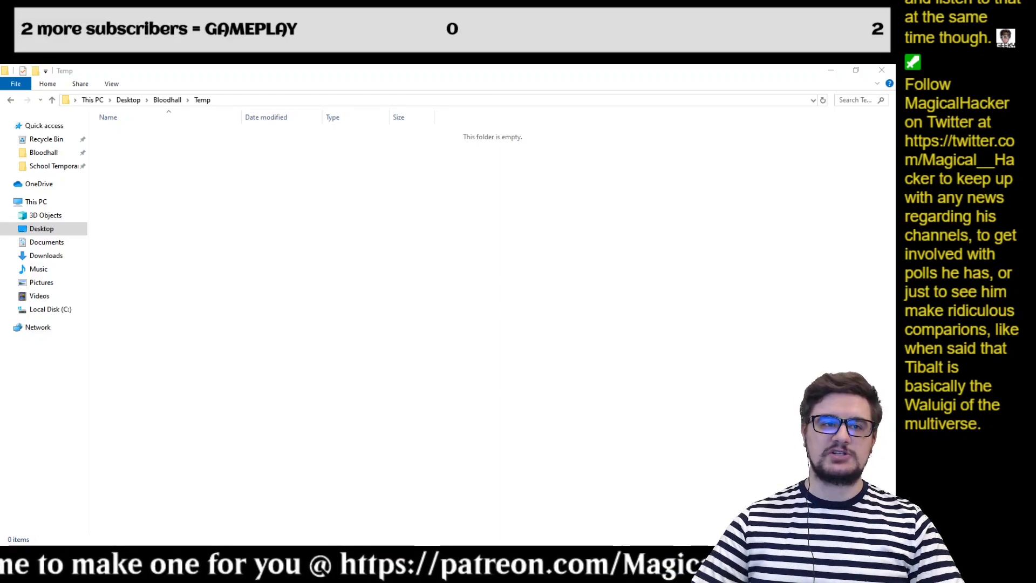
{"action": "key", "text": "alt+Tab"}
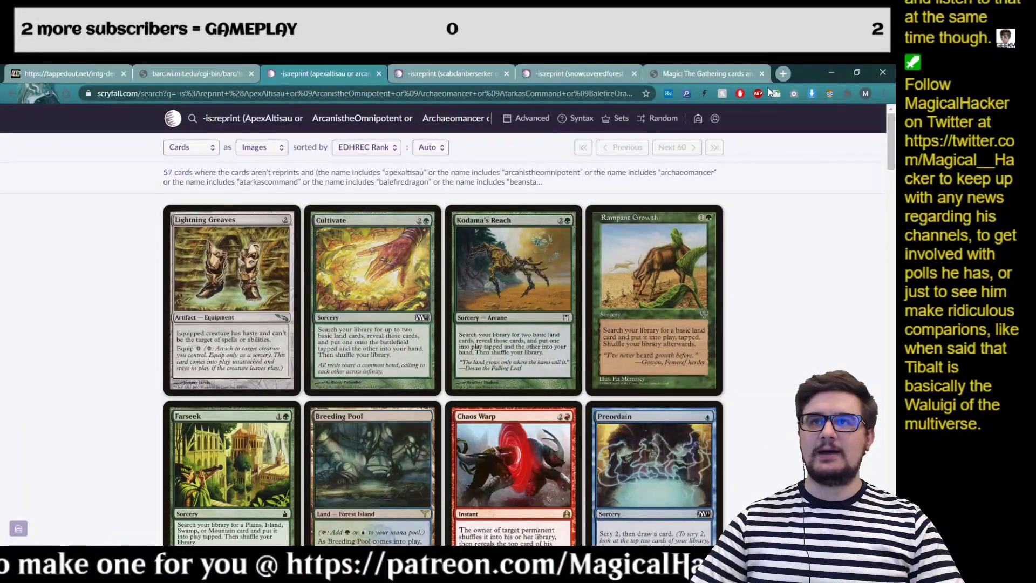
{"action": "left_click", "coordinate": [811, 94]}
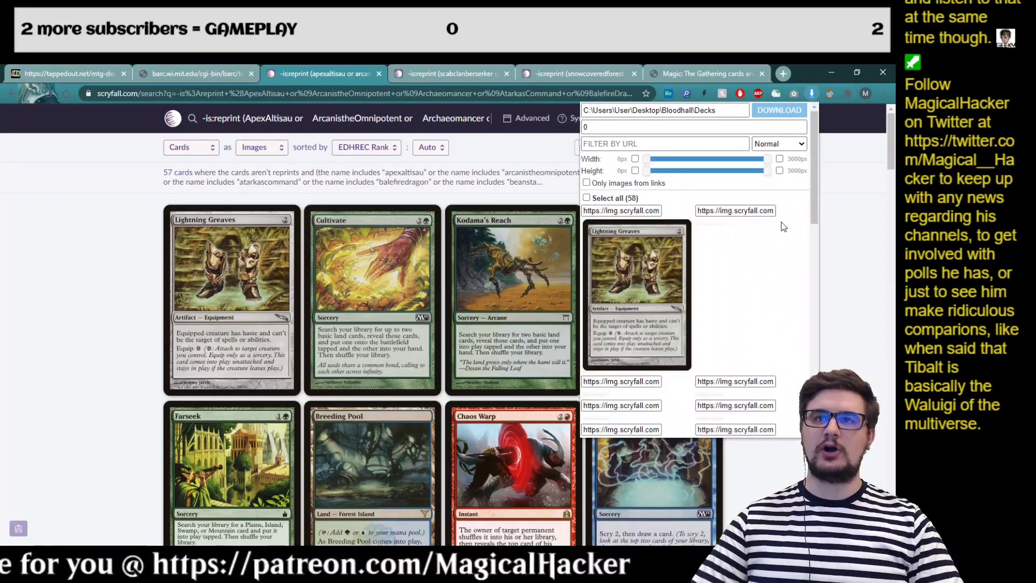
{"action": "left_click", "coordinate": [600, 228]}
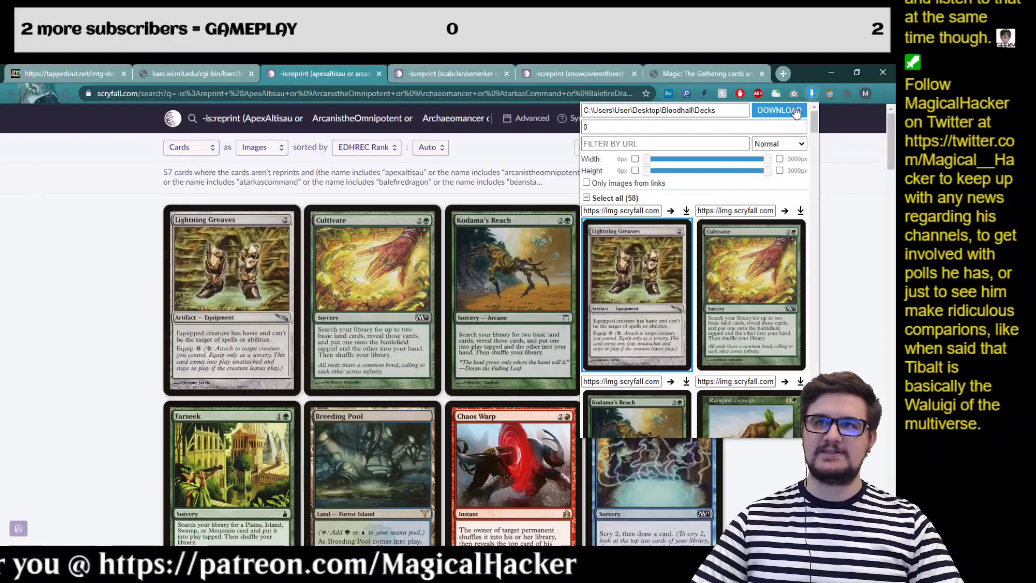
{"action": "left_click", "coordinate": [779, 110]}
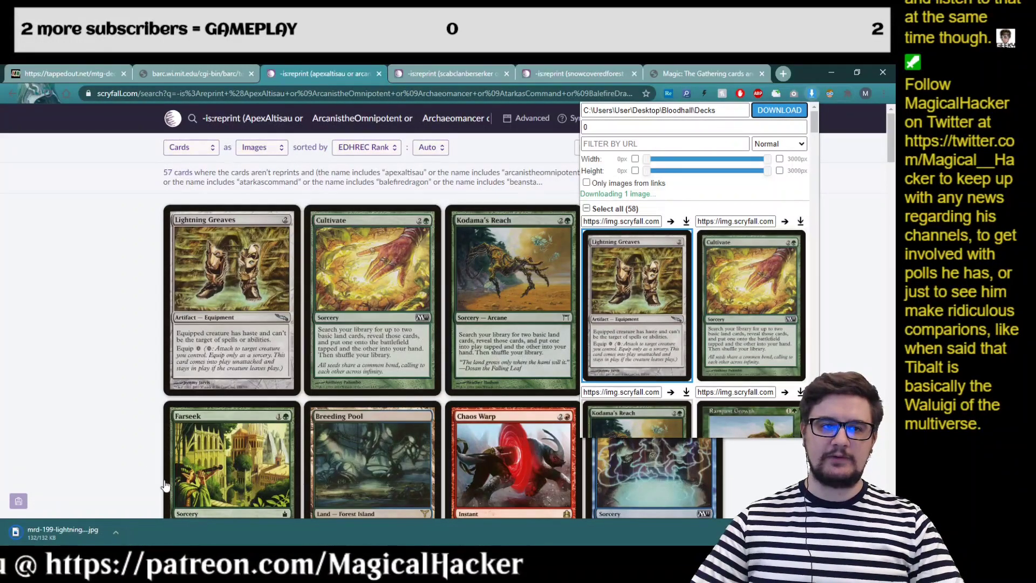
- Show the Bloodhall Temp folder as extra large icons and delete the mrd-199-lightning-greaves.jpg test download from it
{"action": "key", "text": "alt+Tab"}
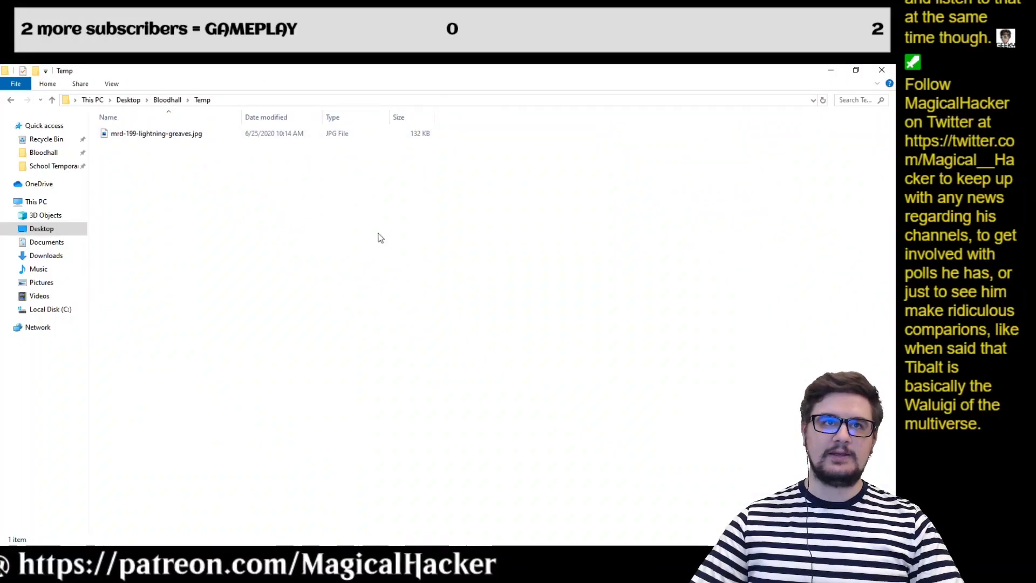
{"action": "right_click", "coordinate": [766, 182]}
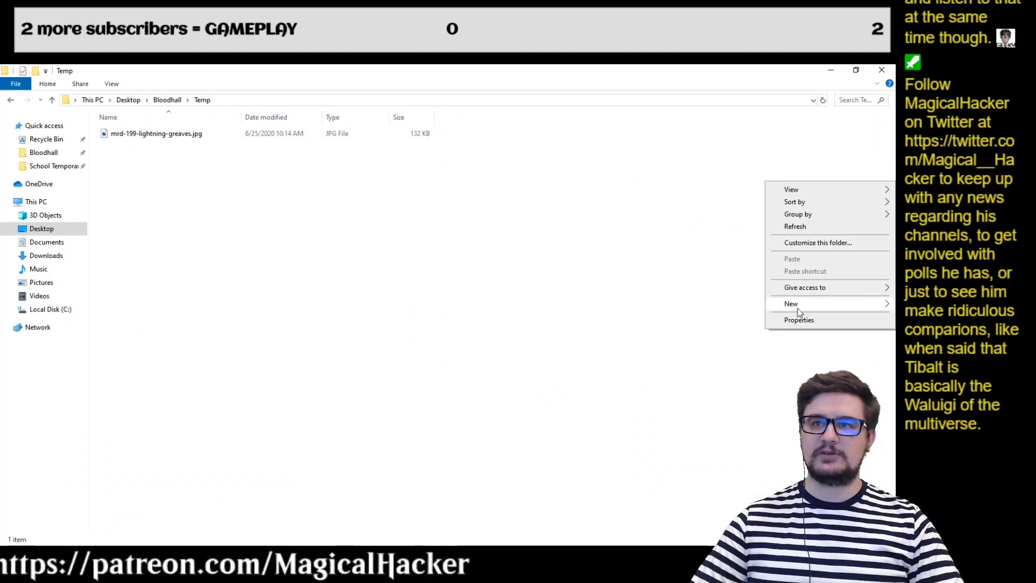
{"action": "mouse_move", "coordinate": [794, 193]}
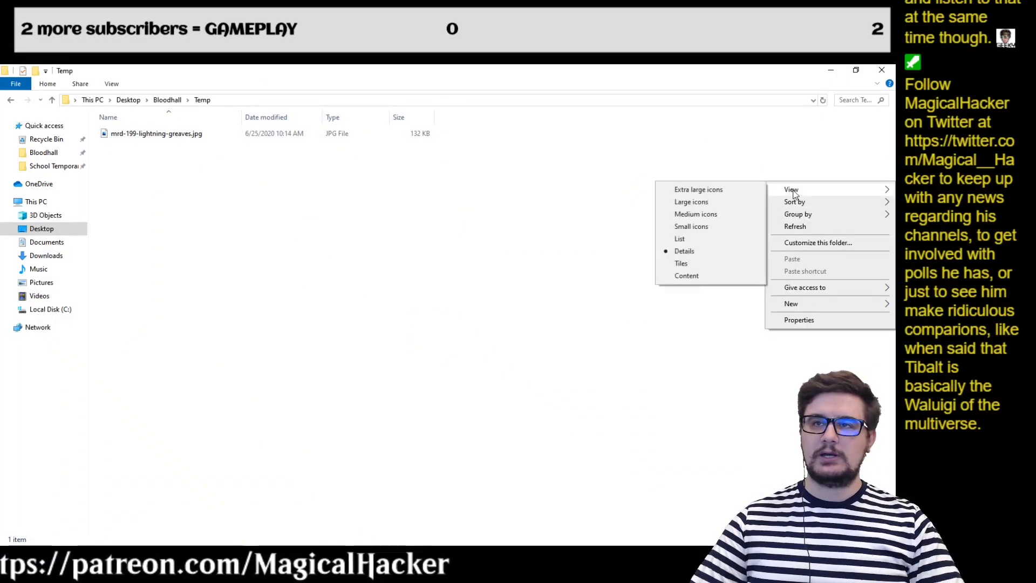
{"action": "left_click", "coordinate": [727, 199]}
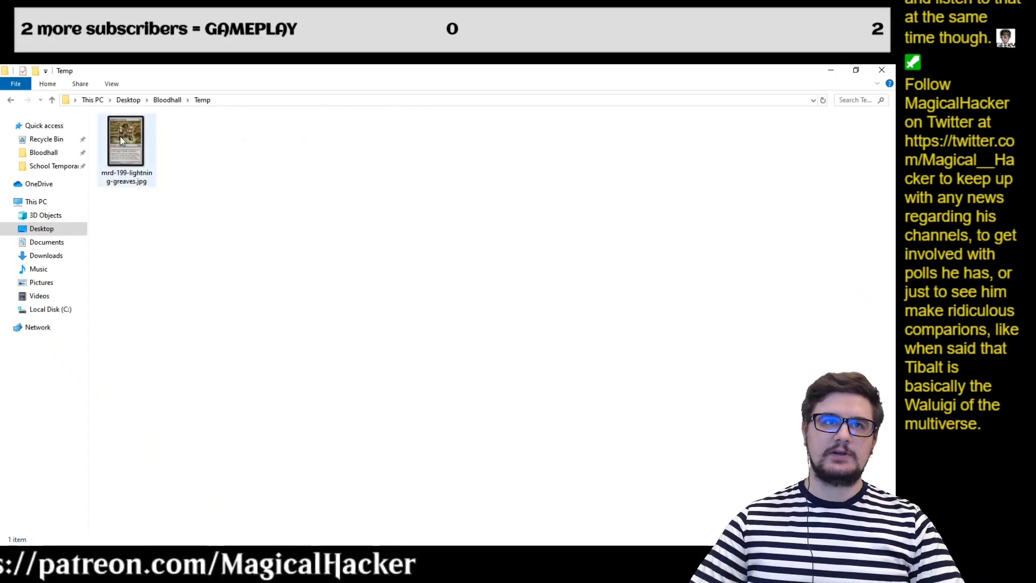
{"action": "right_click", "coordinate": [541, 224]}
{"action": "mouse_move", "coordinate": [639, 231]}
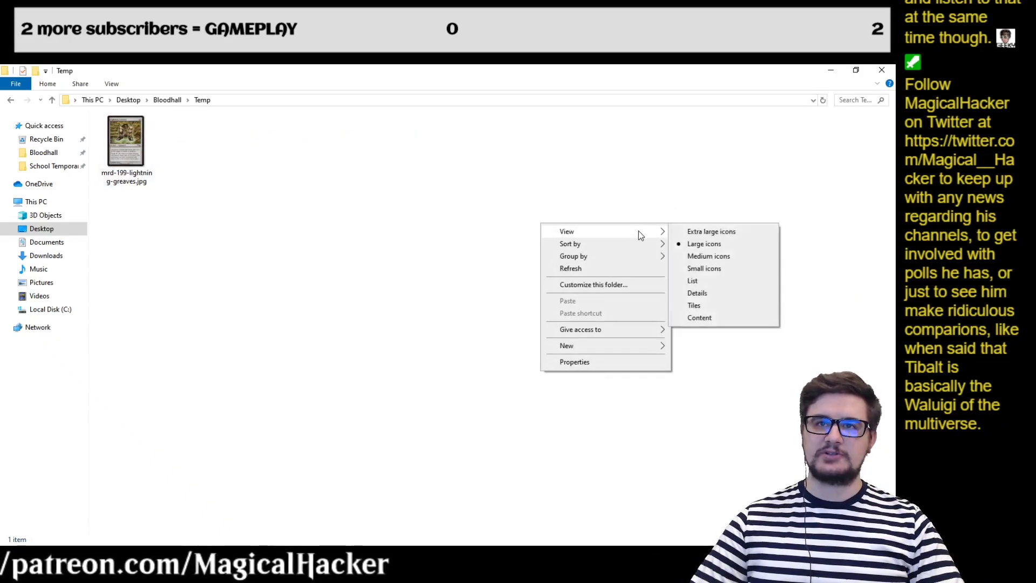
{"action": "left_click", "coordinate": [745, 230]}
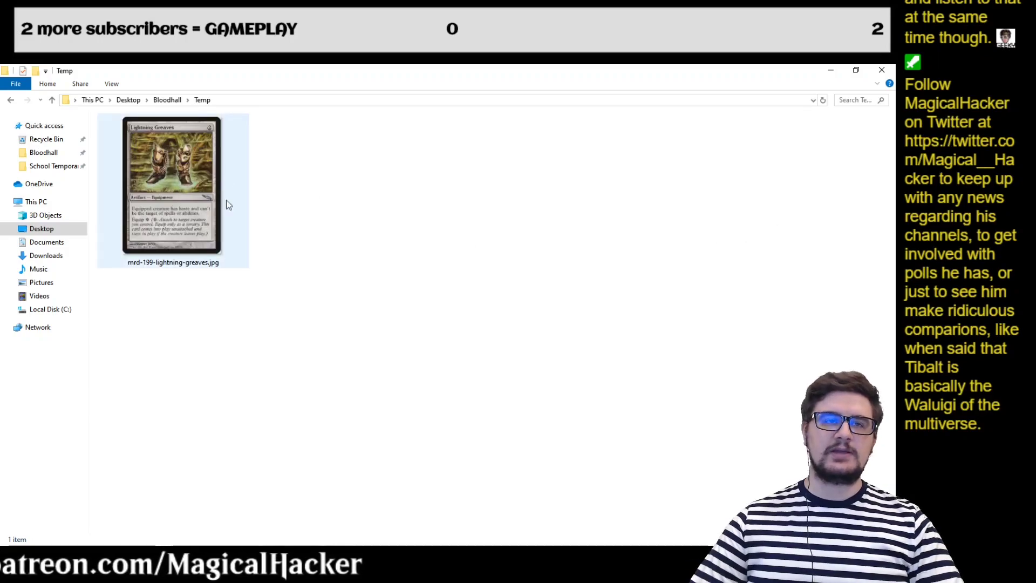
{"action": "left_click", "coordinate": [201, 201]}
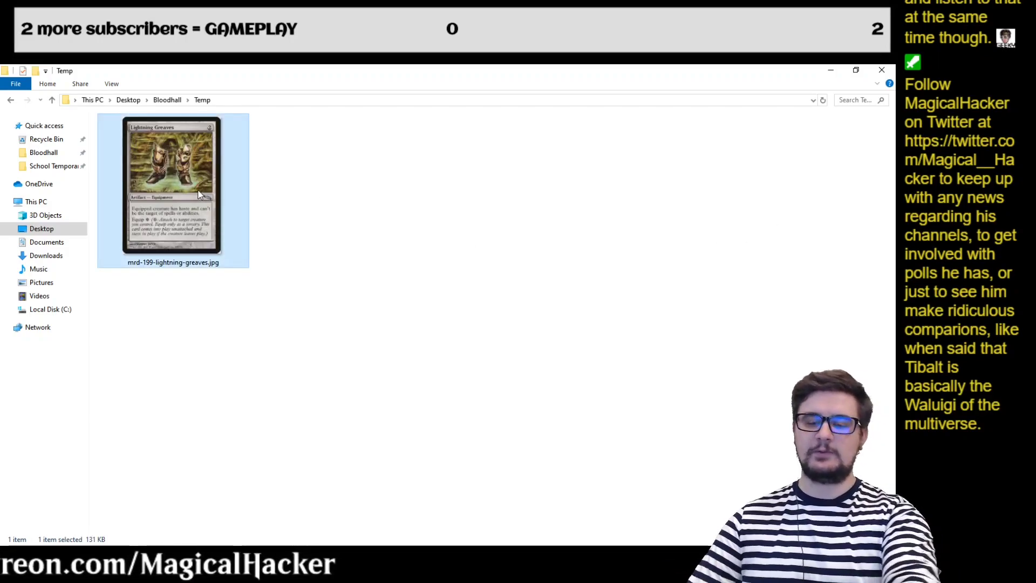
{"action": "key", "text": "Delete"}
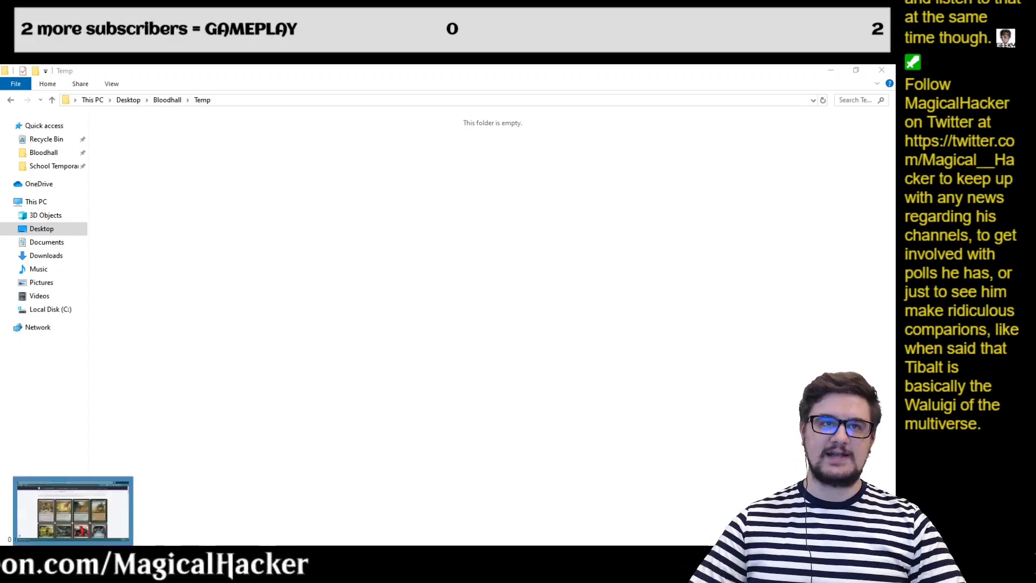
- Return to the ApexAltisau search results, run a full-page screen capture to load every card image, and close the capture tab
{"action": "left_click", "coordinate": [70, 510]}
{"action": "left_click", "coordinate": [846, 212]}
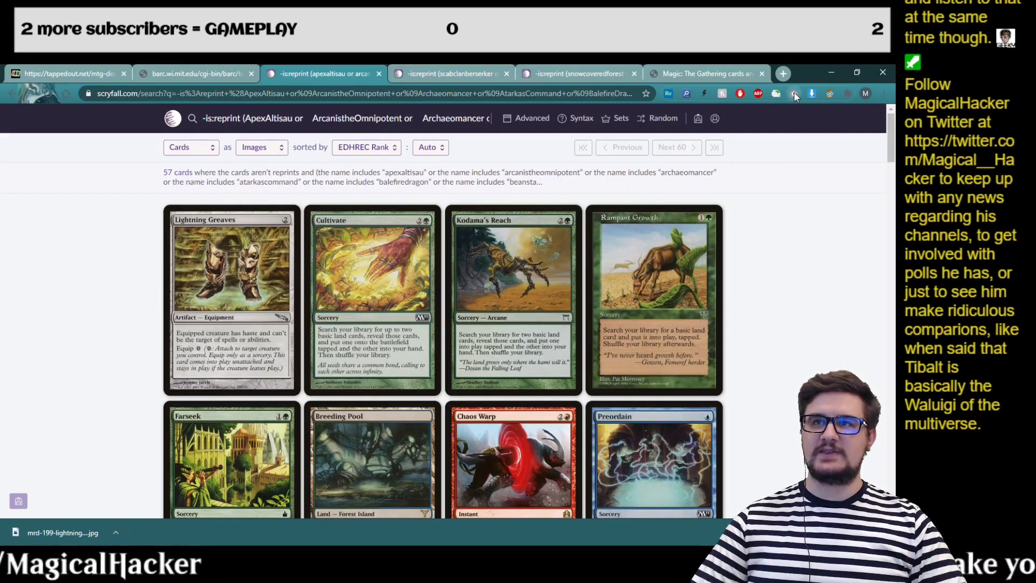
{"action": "key", "text": "alt+shift+p"}
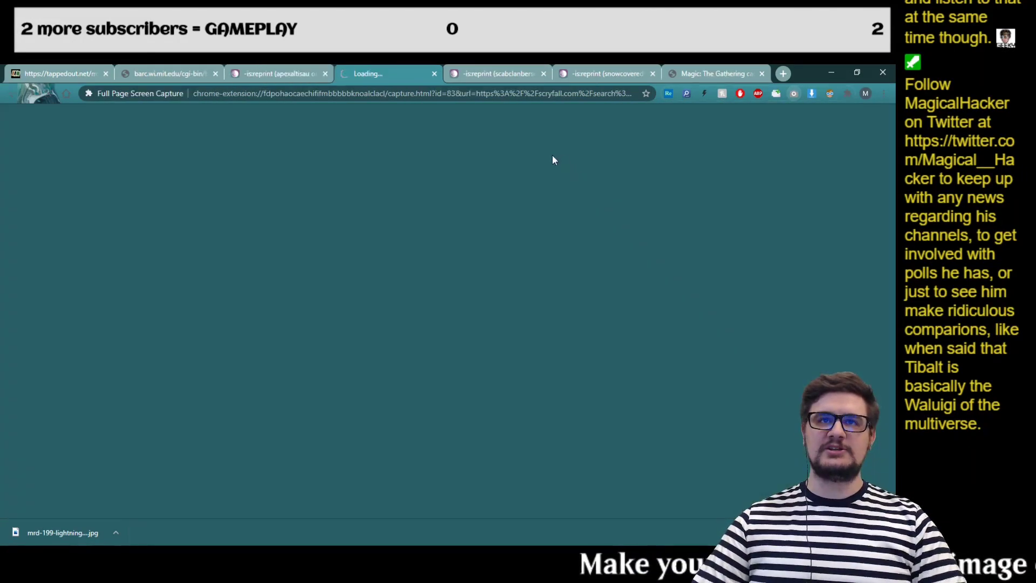
{"action": "key", "text": "ctrl+w"}
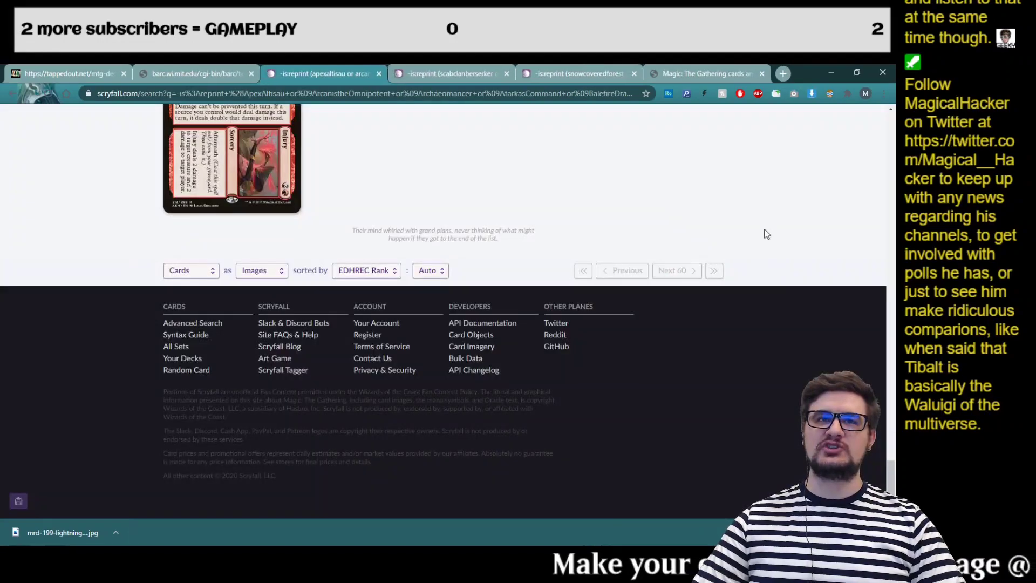
- Download all card images from the ApexAltisau search with the image downloader extension and check them in the Temp folder
{"action": "left_click", "coordinate": [812, 95]}
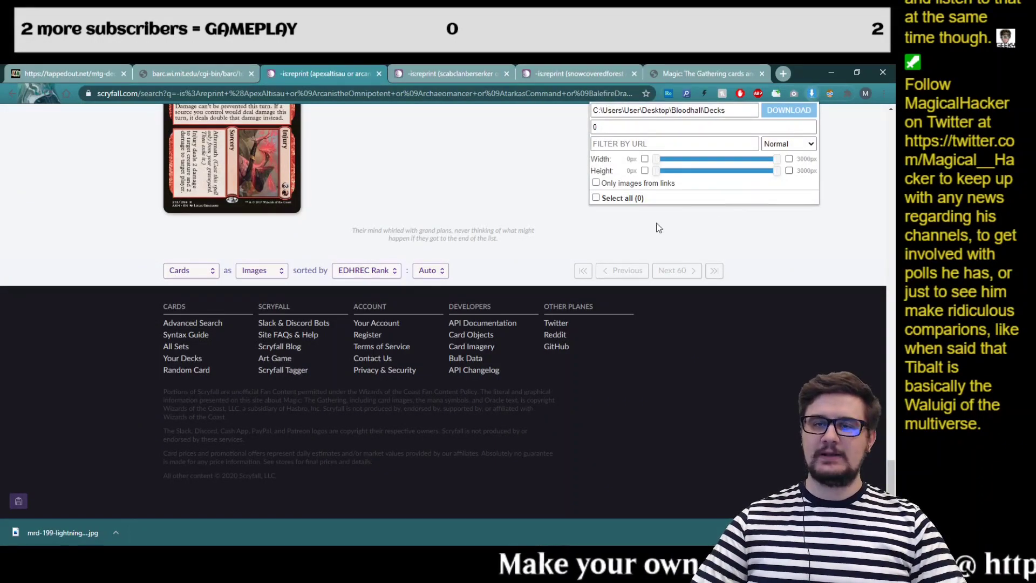
{"action": "left_click", "coordinate": [587, 198]}
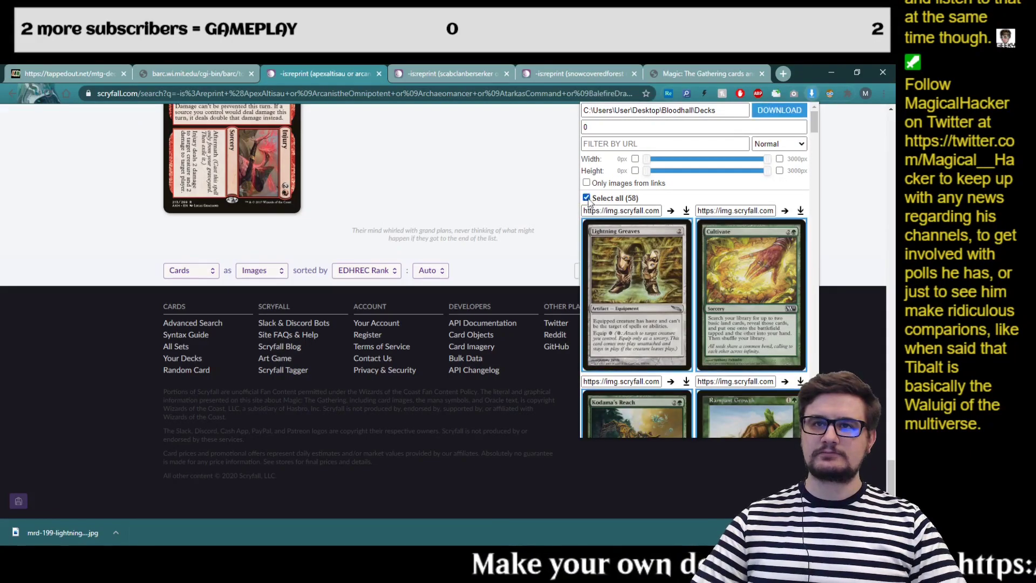
{"action": "scroll", "coordinate": [700, 322], "scroll_direction": "down", "scroll_amount": 20}
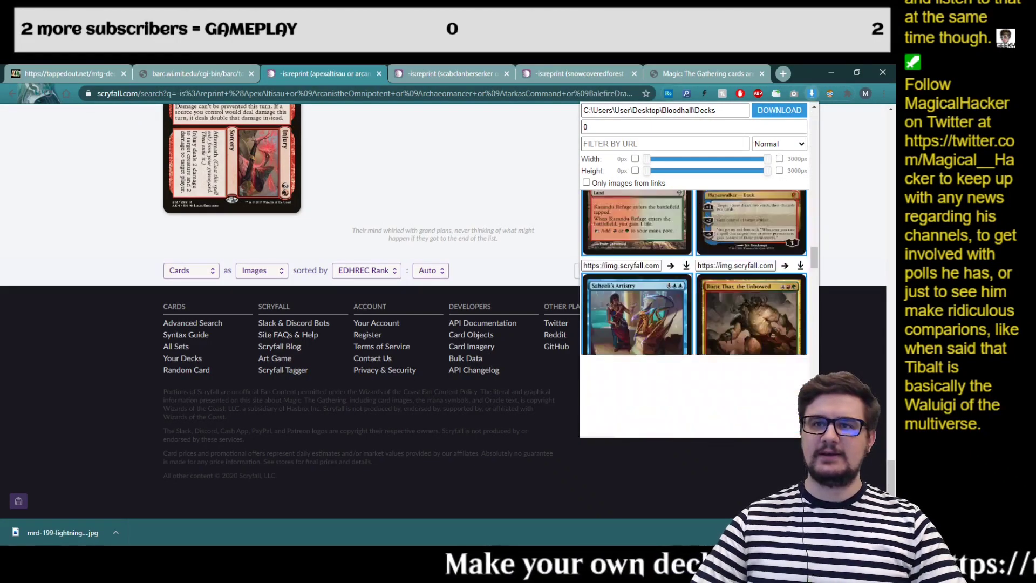
{"action": "scroll", "coordinate": [700, 341], "scroll_direction": "down", "scroll_amount": 20}
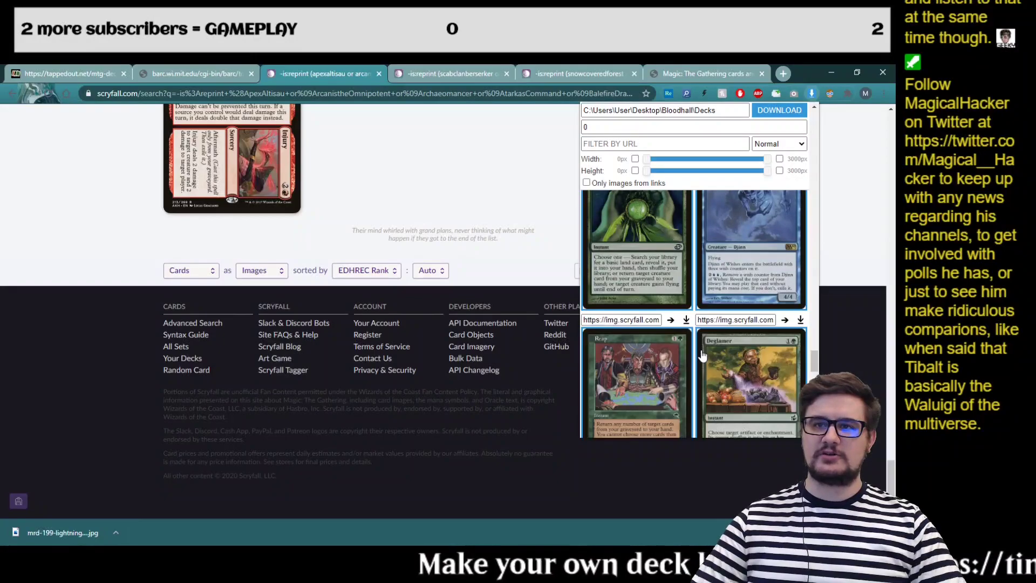
{"action": "scroll", "coordinate": [705, 362], "scroll_direction": "down", "scroll_amount": 3}
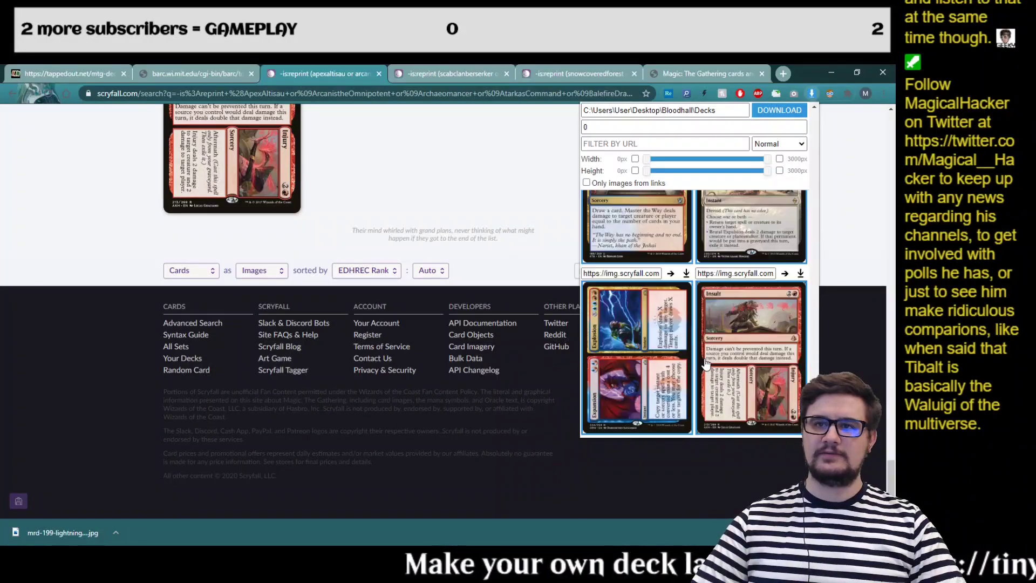
{"action": "left_click", "coordinate": [779, 111]}
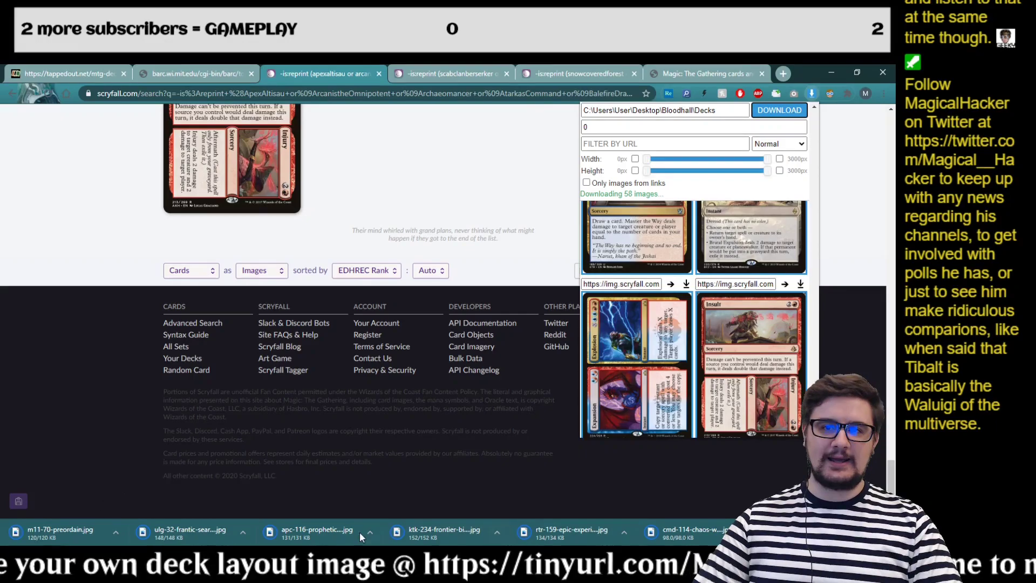
{"action": "key", "text": "alt+Tab"}
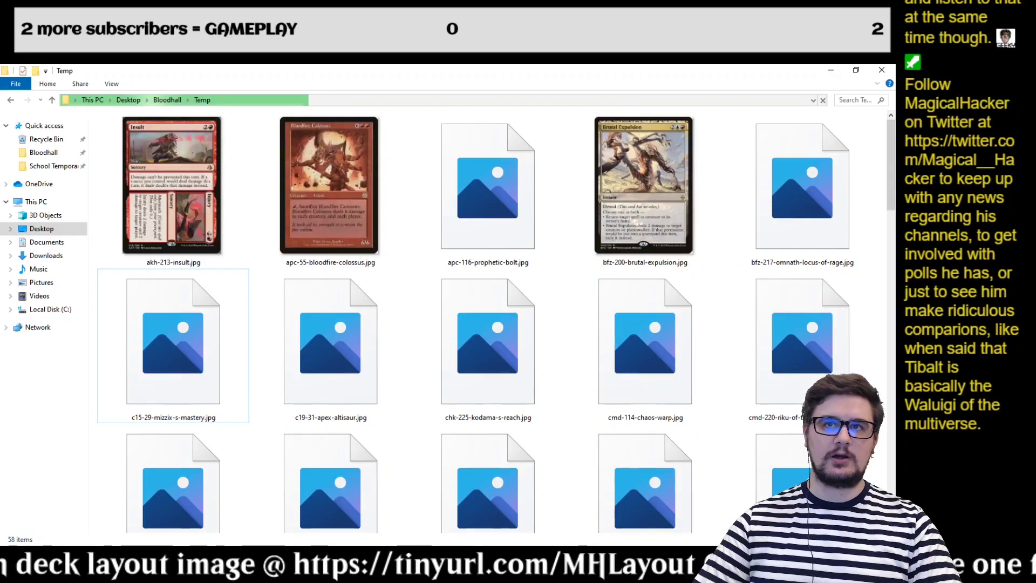
- Download all card images from the ScabClanBerserker search with the image downloader extension and check them in the Temp folder
{"action": "key", "text": "alt+Tab"}
{"action": "left_click", "coordinate": [472, 64]}
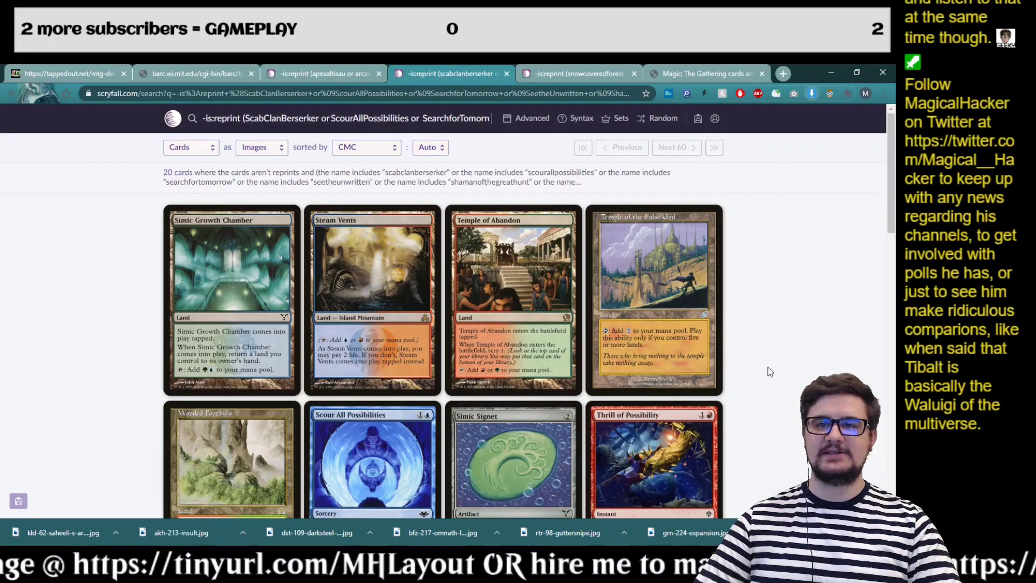
{"action": "scroll", "coordinate": [769, 366], "scroll_direction": "down", "scroll_amount": 4}
{"action": "left_click", "coordinate": [811, 93]}
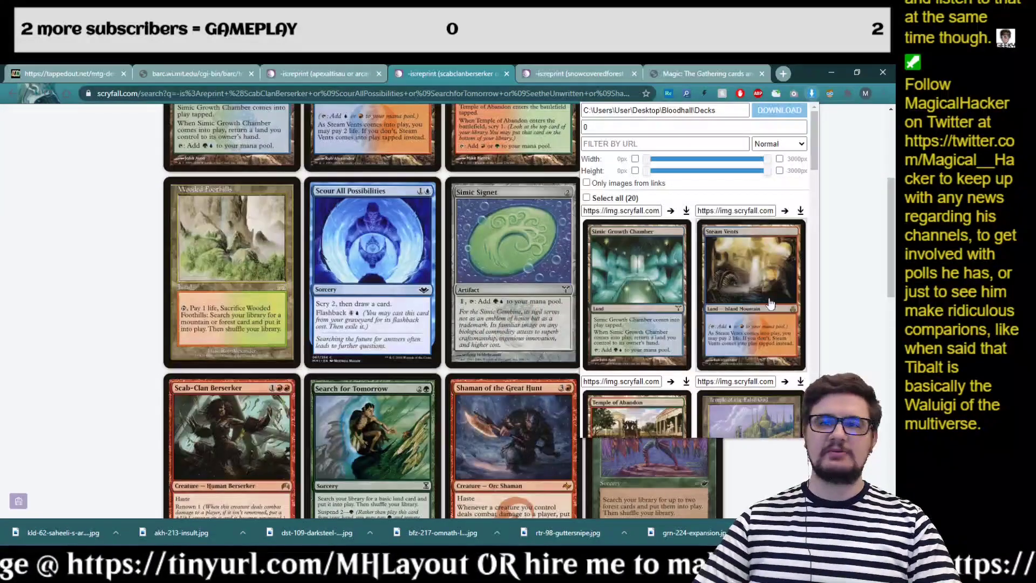
{"action": "left_click", "coordinate": [586, 198]}
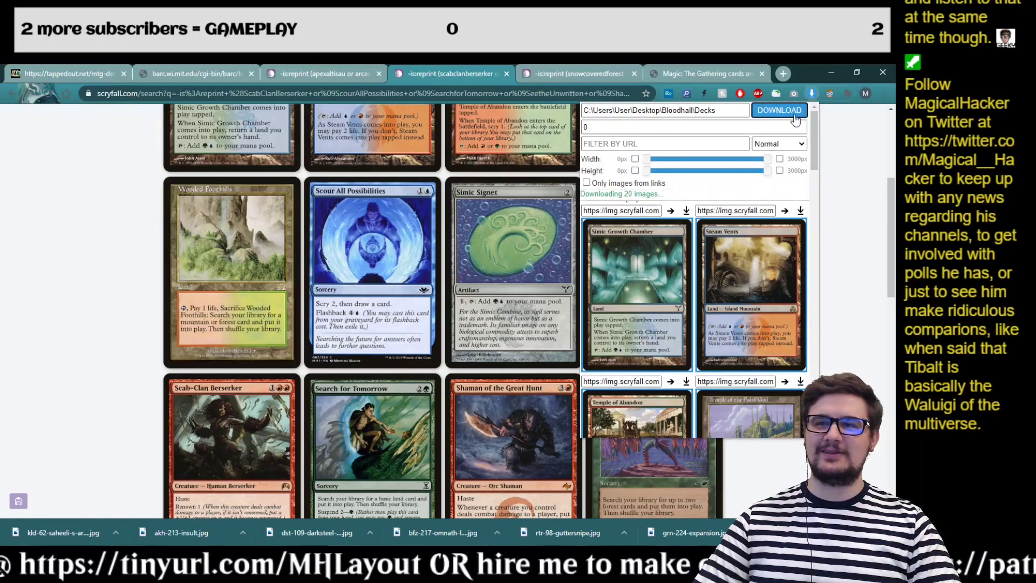
{"action": "left_click", "coordinate": [793, 113]}
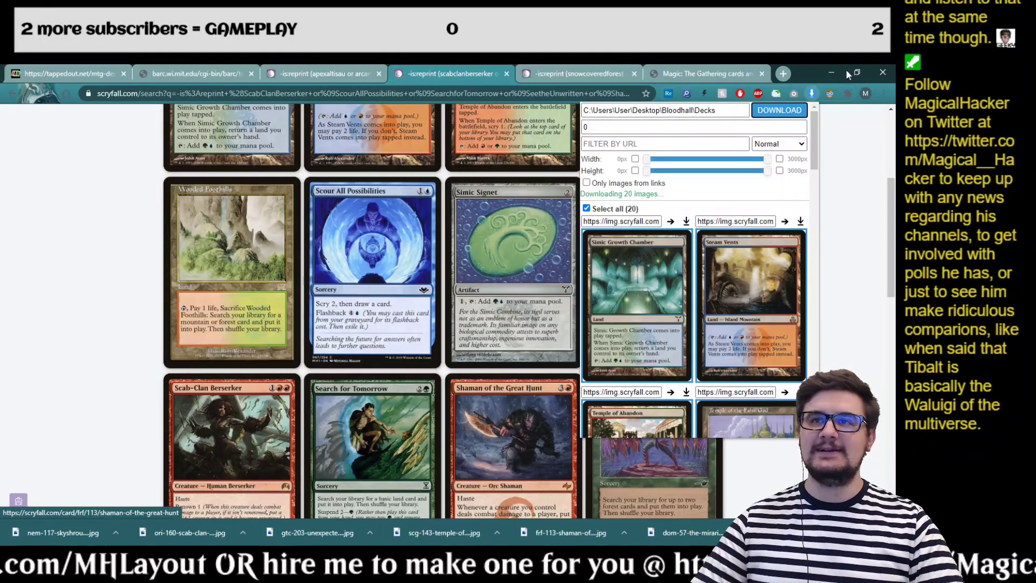
{"action": "left_click", "coordinate": [848, 141]}
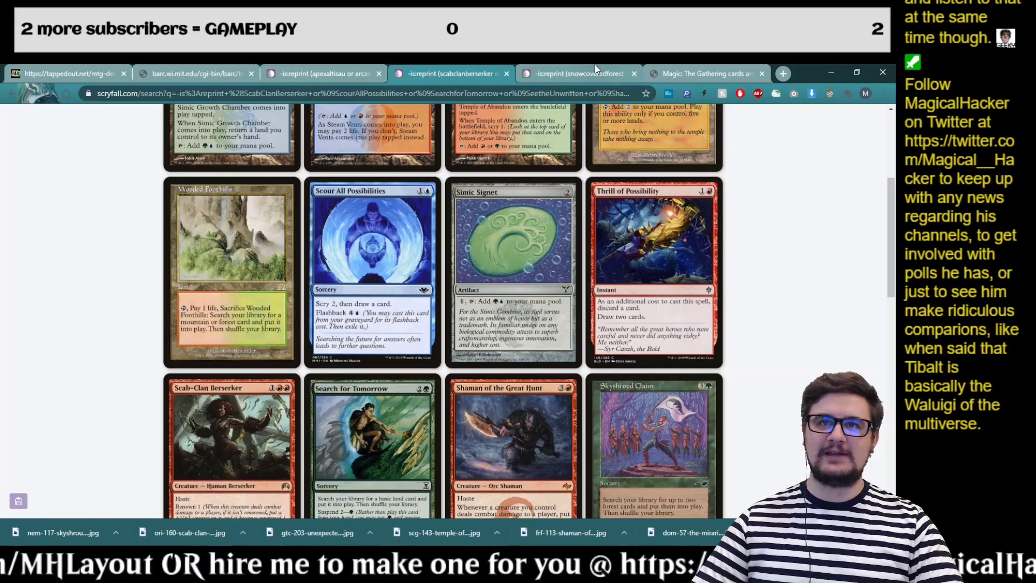
{"action": "key", "text": "alt+Tab"}
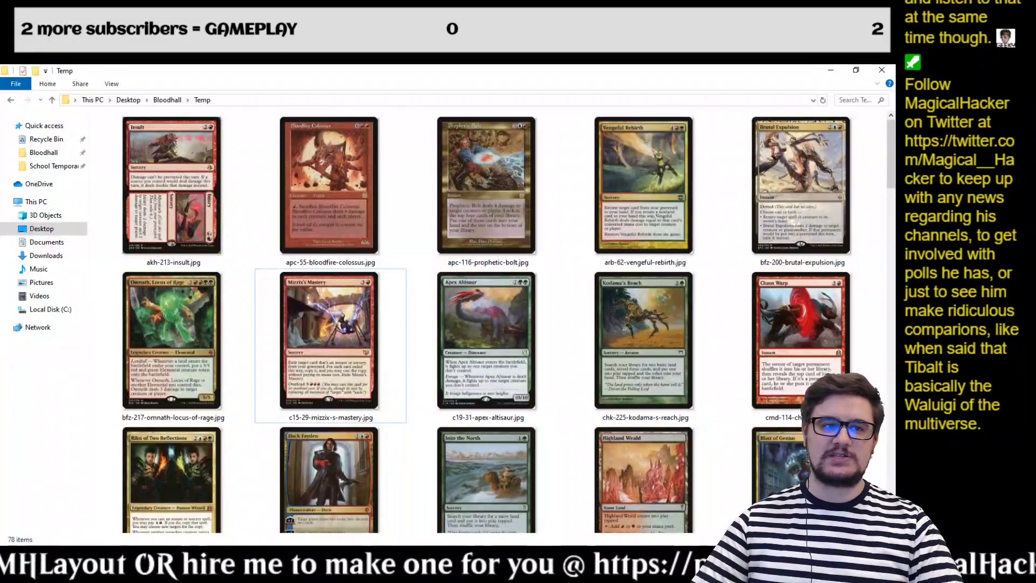
- Download all the basic and snow-covered land images from the SnowCoveredForest search with the image downloader extension
{"action": "key", "text": "alt+Tab"}
{"action": "left_click", "coordinate": [576, 73]}
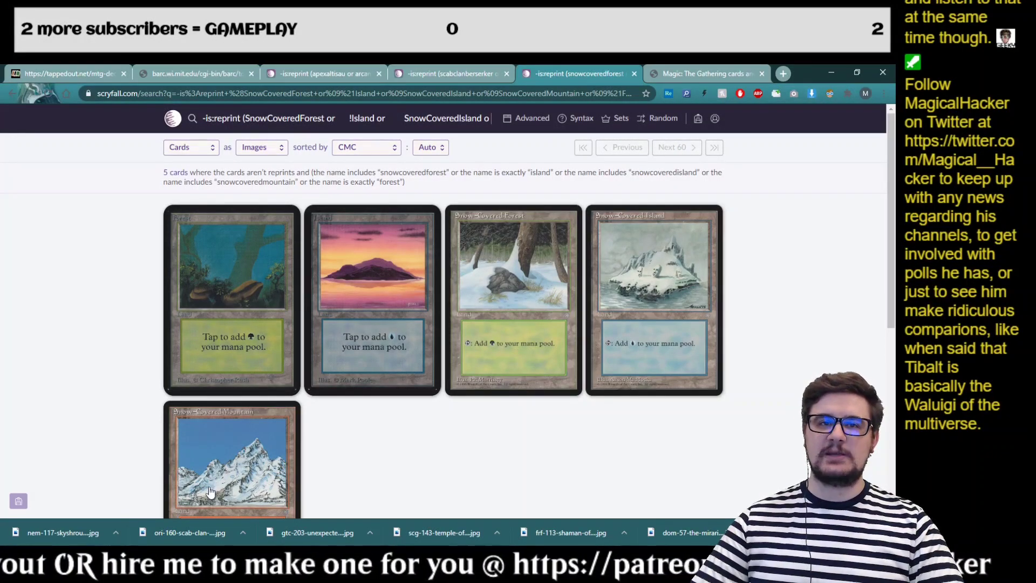
{"action": "key", "text": "alt+Tab"}
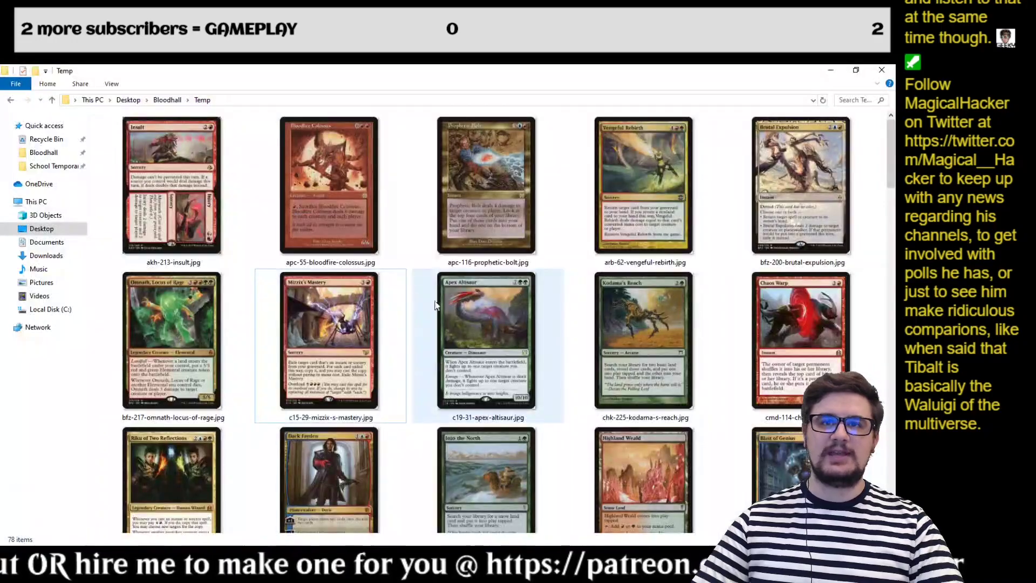
{"action": "scroll", "coordinate": [436, 305], "scroll_direction": "down", "scroll_amount": 8}
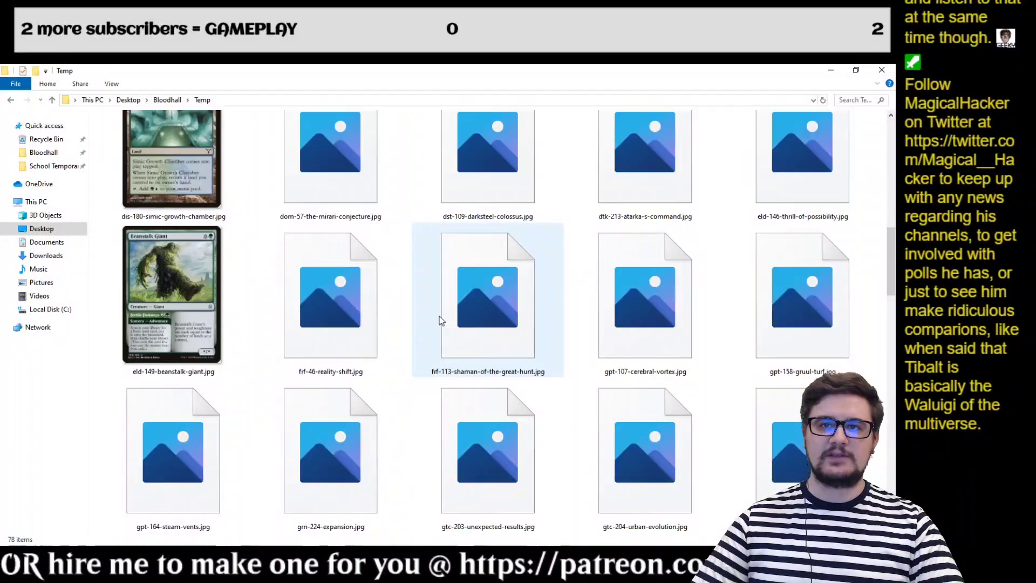
{"action": "scroll", "coordinate": [438, 319], "scroll_direction": "up", "scroll_amount": 8}
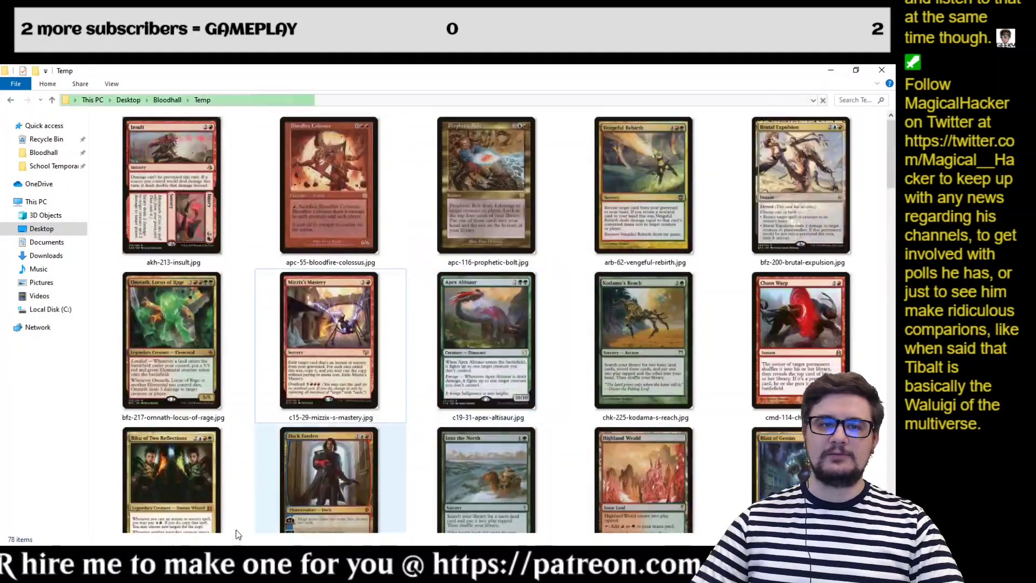
{"action": "key", "text": "alt+Tab"}
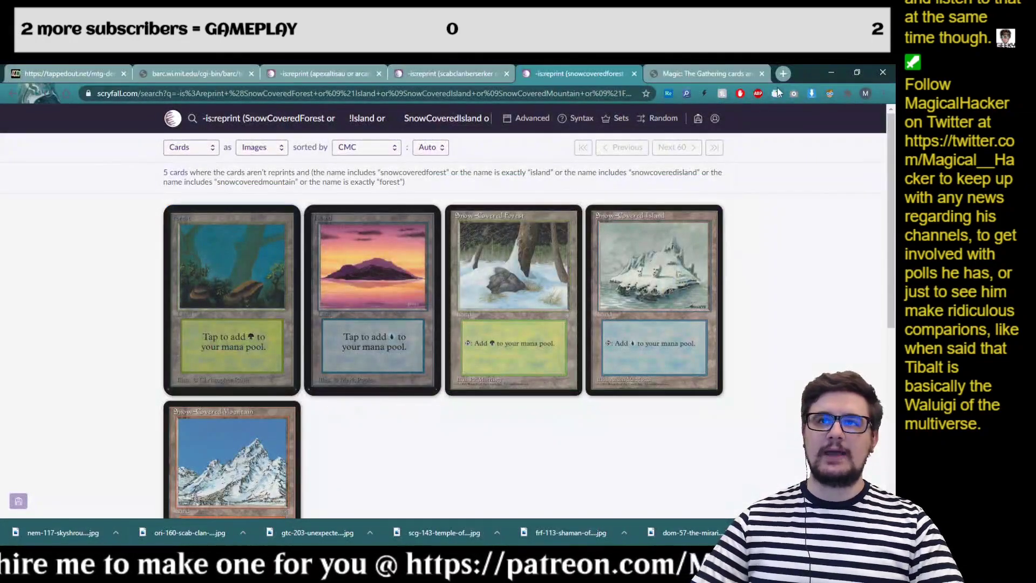
{"action": "left_click", "coordinate": [811, 94]}
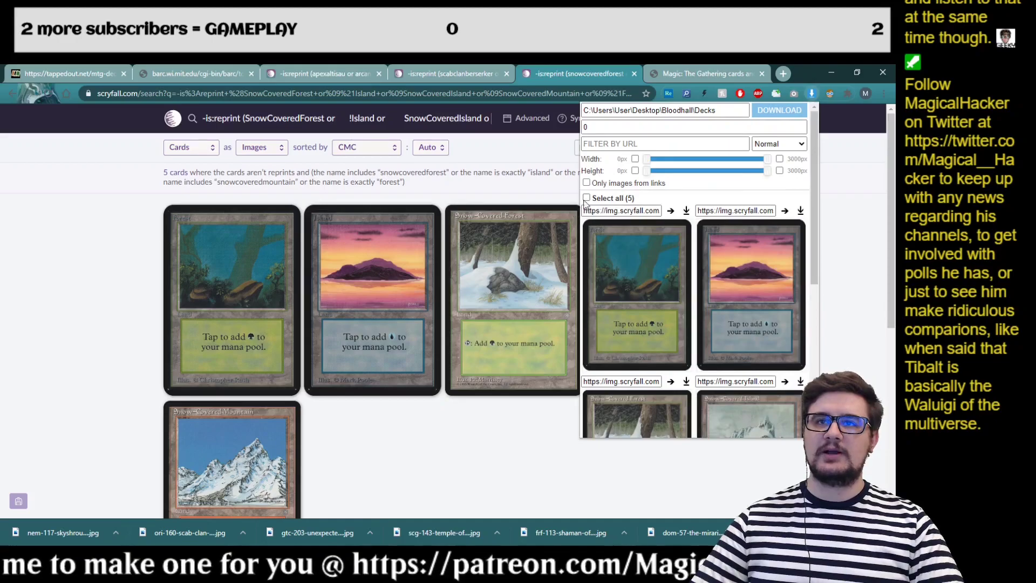
{"action": "left_click", "coordinate": [586, 198]}
{"action": "left_click", "coordinate": [779, 110]}
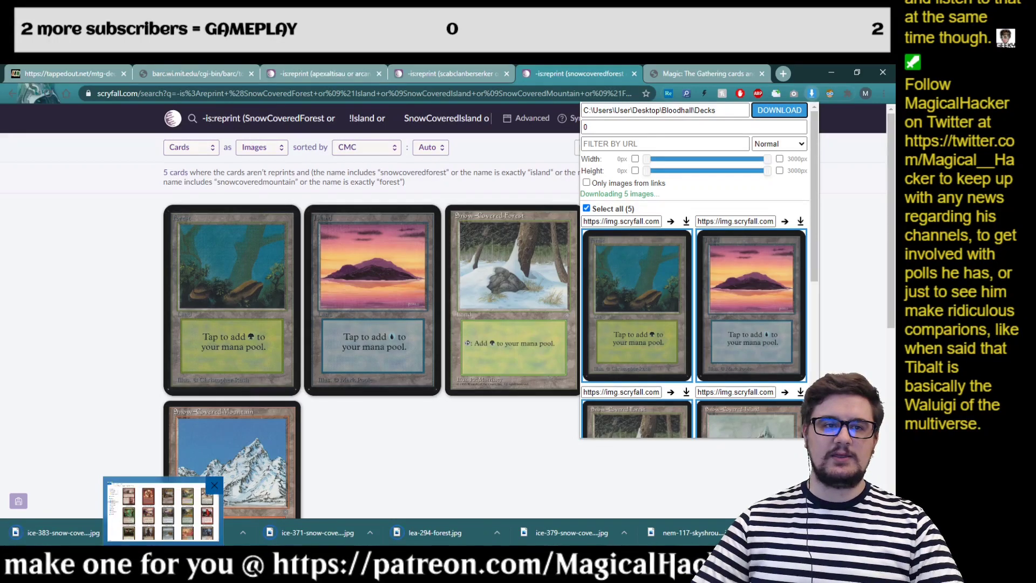
- Check the downloaded card images in the Temp folder and switch to the Deck.xcf template in GIMP
{"action": "left_click", "coordinate": [163, 572]}
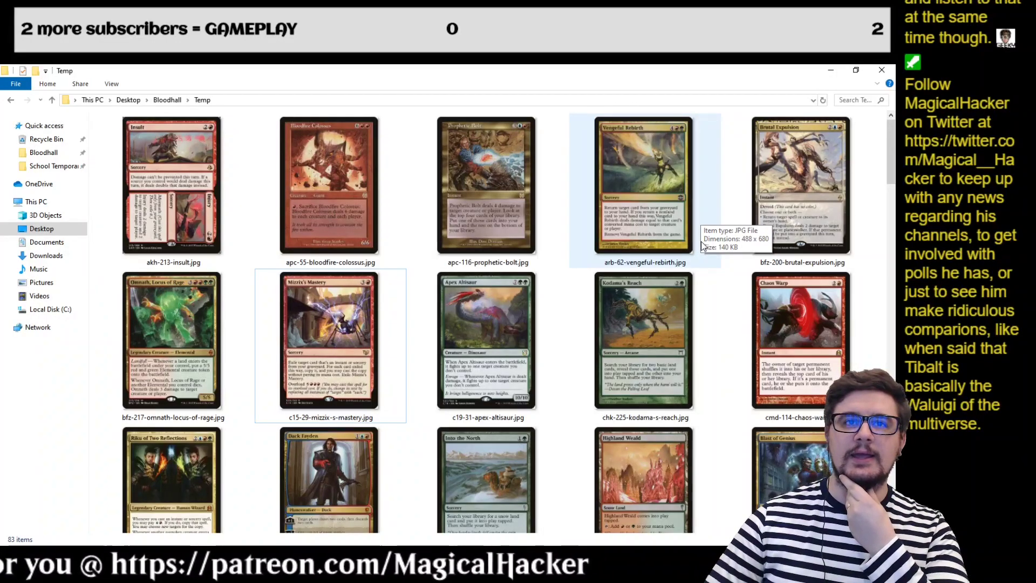
{"action": "key", "text": "alt+Tab"}
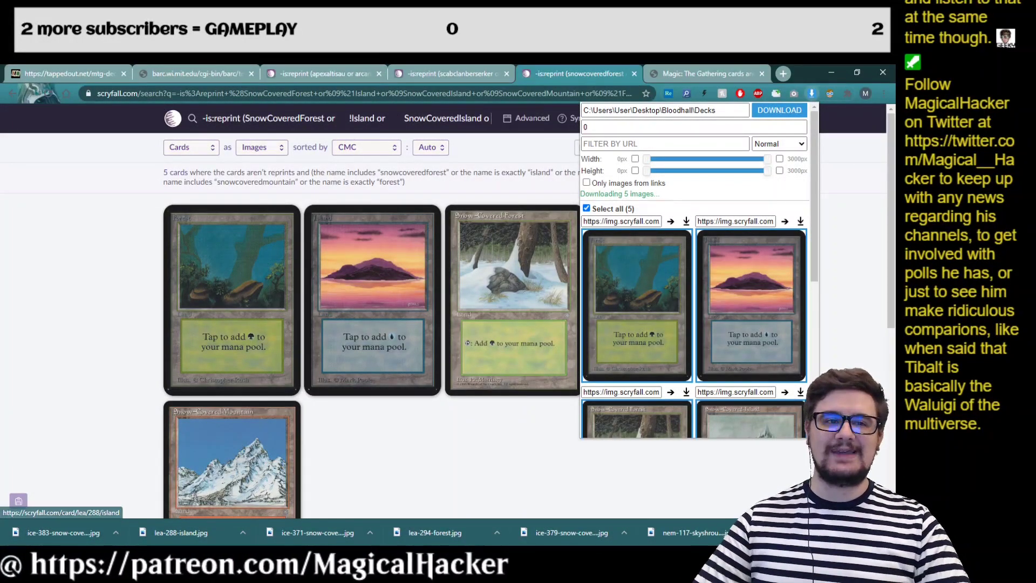
{"action": "key", "text": "alt+Tab"}
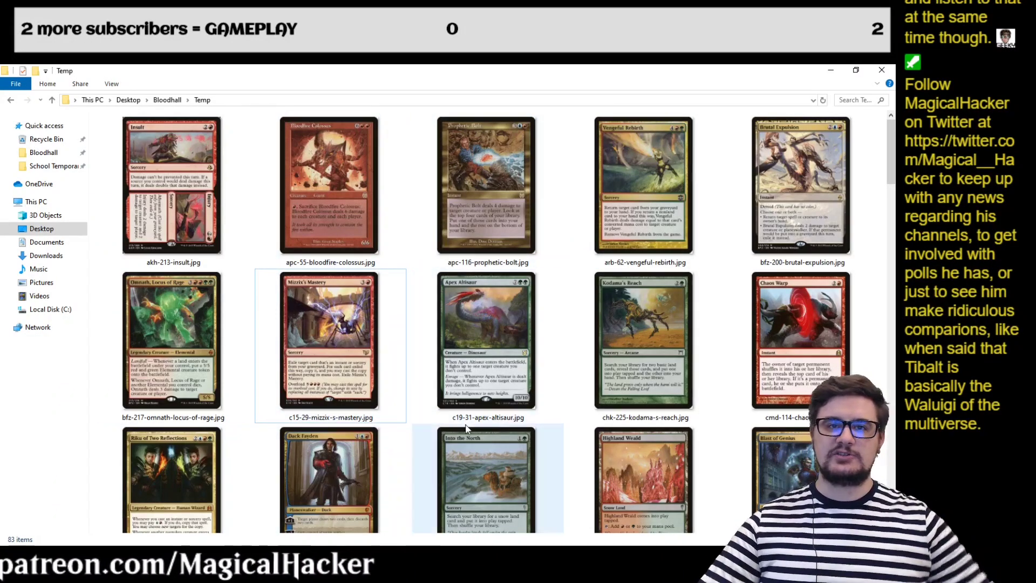
{"action": "key", "text": "alt+Tab"}
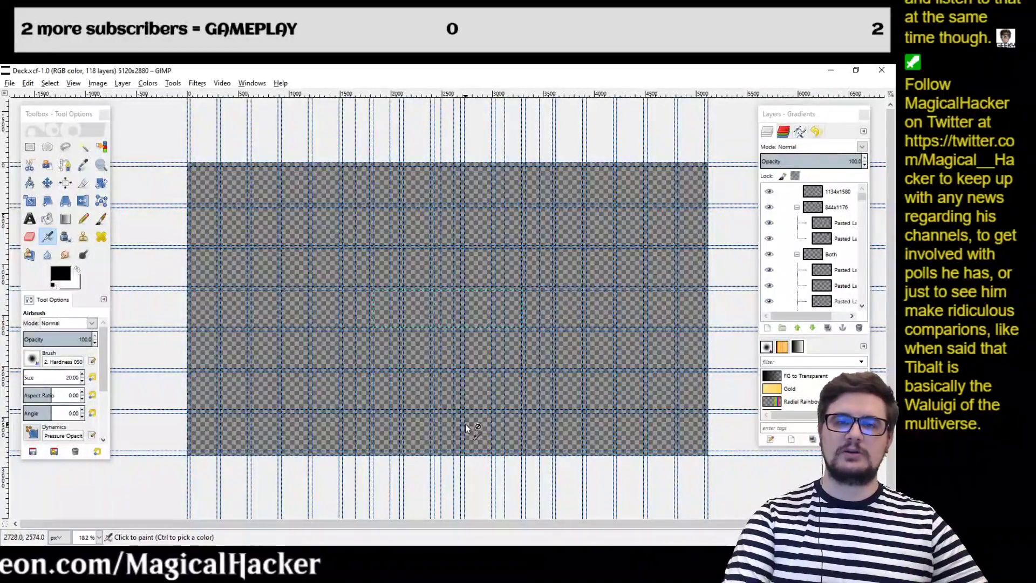
- Move the GIMP window with Deck.xcf from Desktop 2 to Desktop 1 and switch to that desktop
{"action": "key", "text": "super+Tab"}
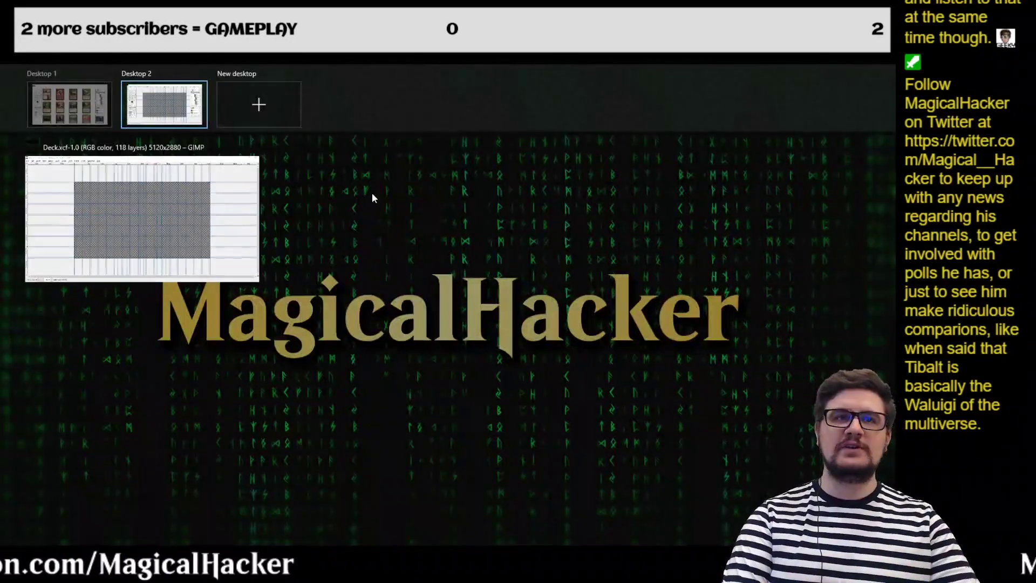
{"action": "left_click_drag", "start_coordinate": [148, 190], "coordinate": [70, 88]}
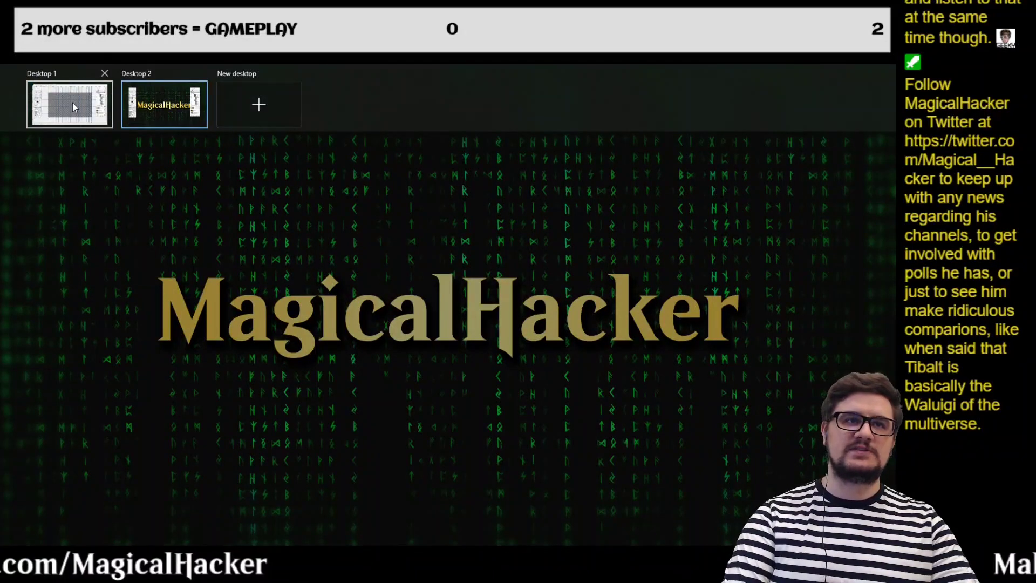
{"action": "left_click", "coordinate": [72, 103]}
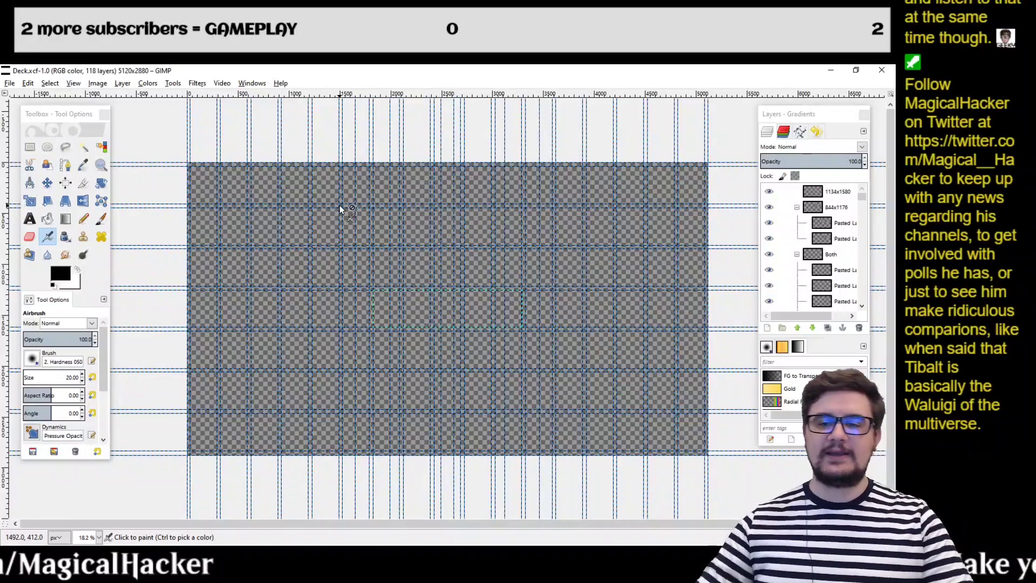
- Open all the downloaded card images from the Temp folder as layers in Deck.xcf
{"action": "left_click", "coordinate": [10, 85]}
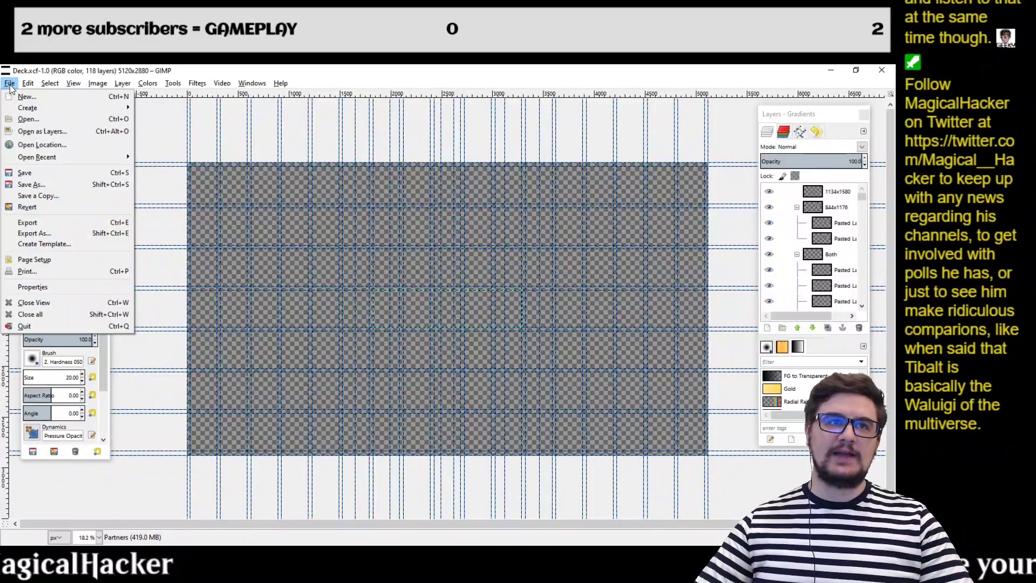
{"action": "left_click", "coordinate": [44, 133]}
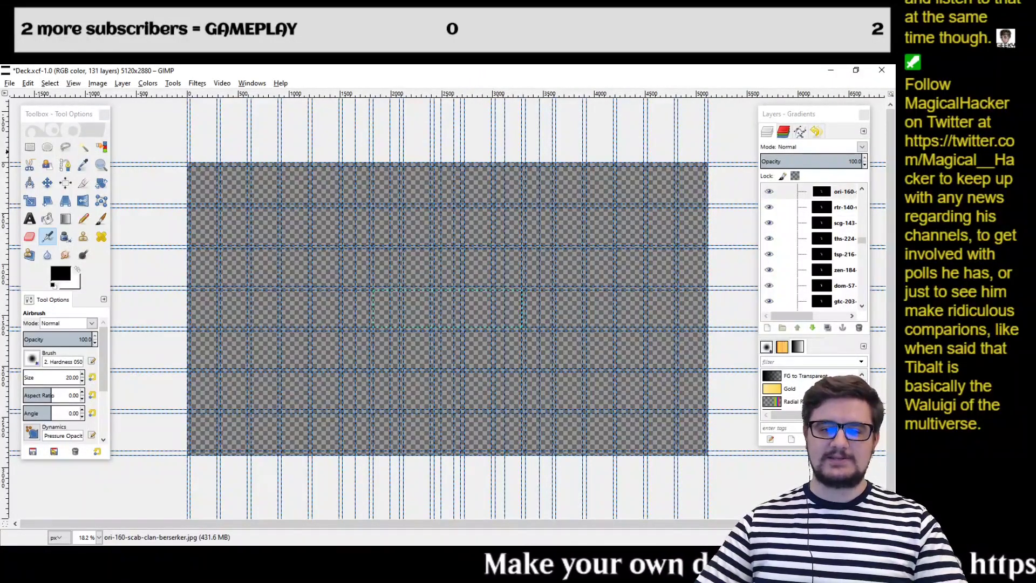
{"action": "key", "text": "ctrl+alt+o"}
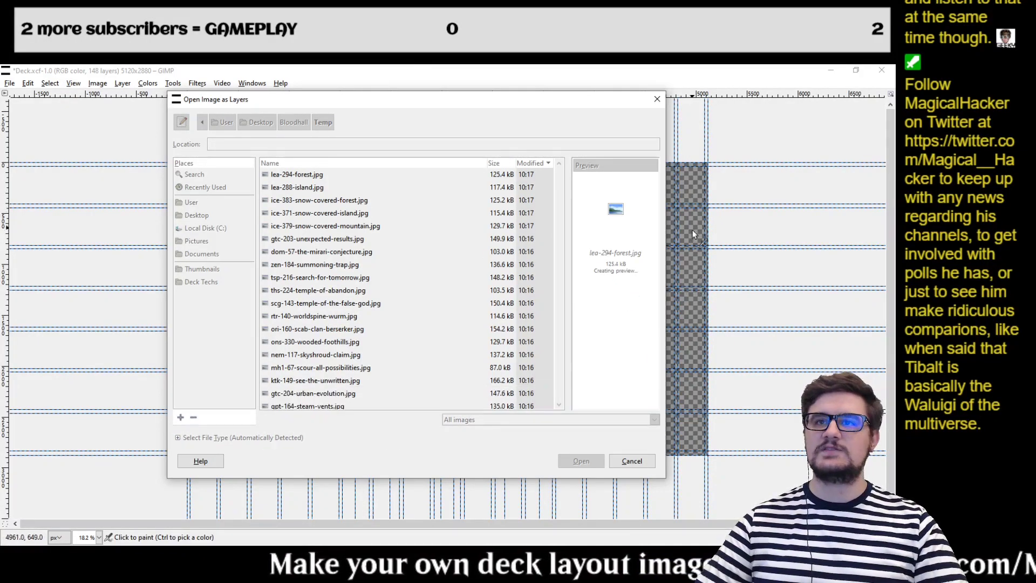
{"action": "left_click", "coordinate": [567, 72]}
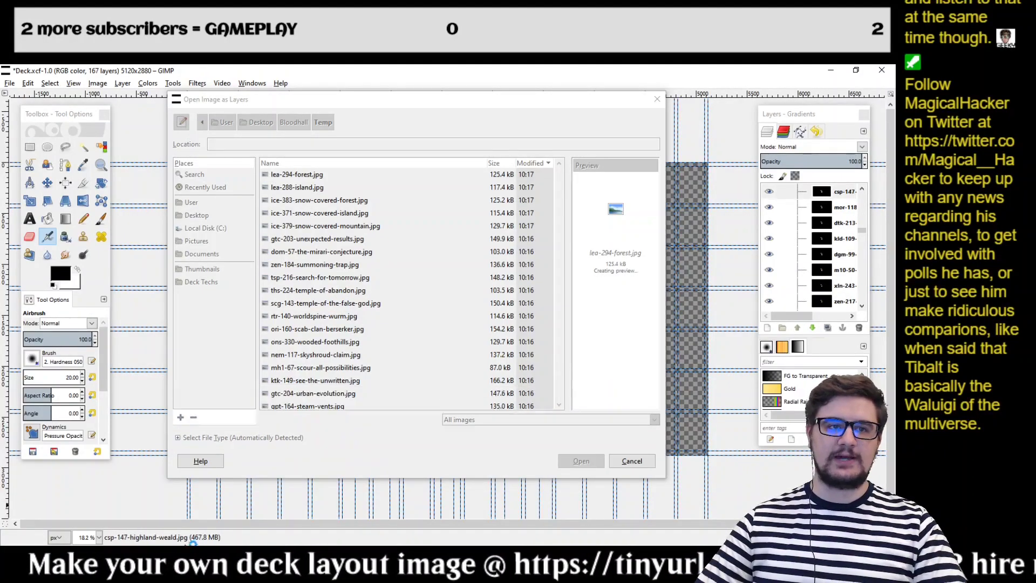
- Switch to the browser to look through the Intet deck list on tappedout.net, and return to GIMP
{"action": "key", "text": "alt+Tab"}
{"action": "left_click", "coordinate": [44, 74]}
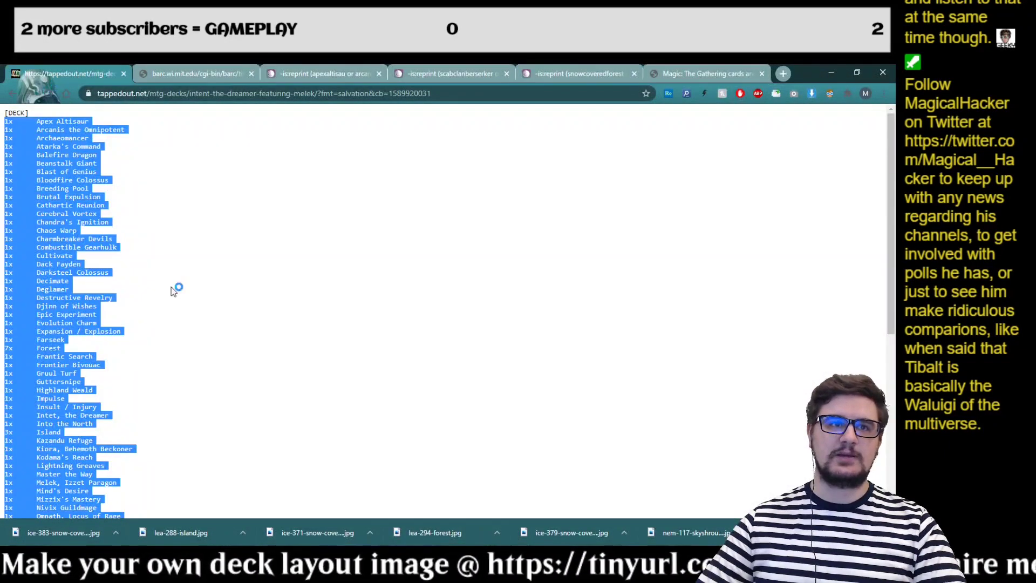
{"action": "scroll", "coordinate": [198, 338], "scroll_direction": "down", "scroll_amount": 2}
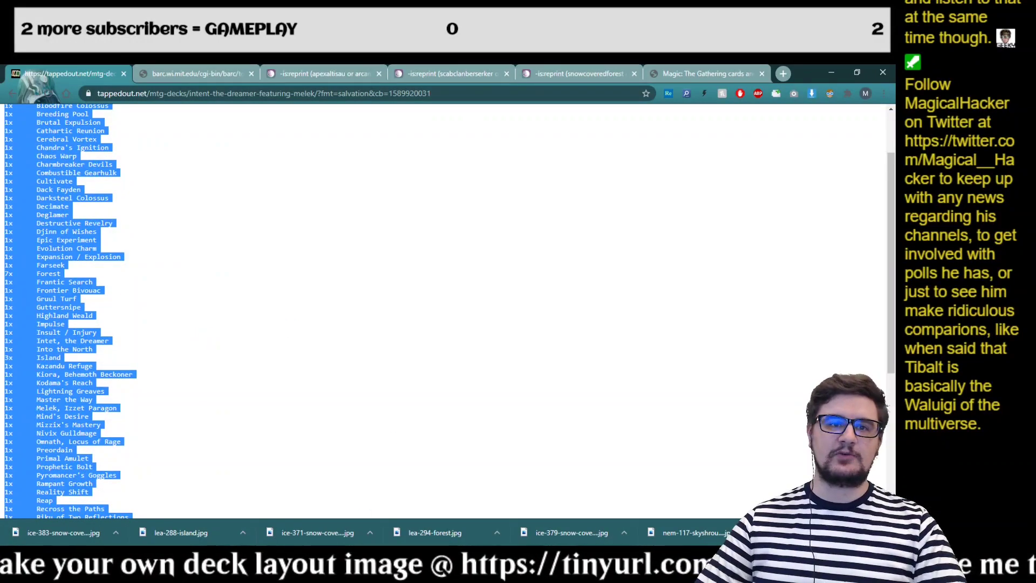
{"action": "key", "text": "alt+Tab"}
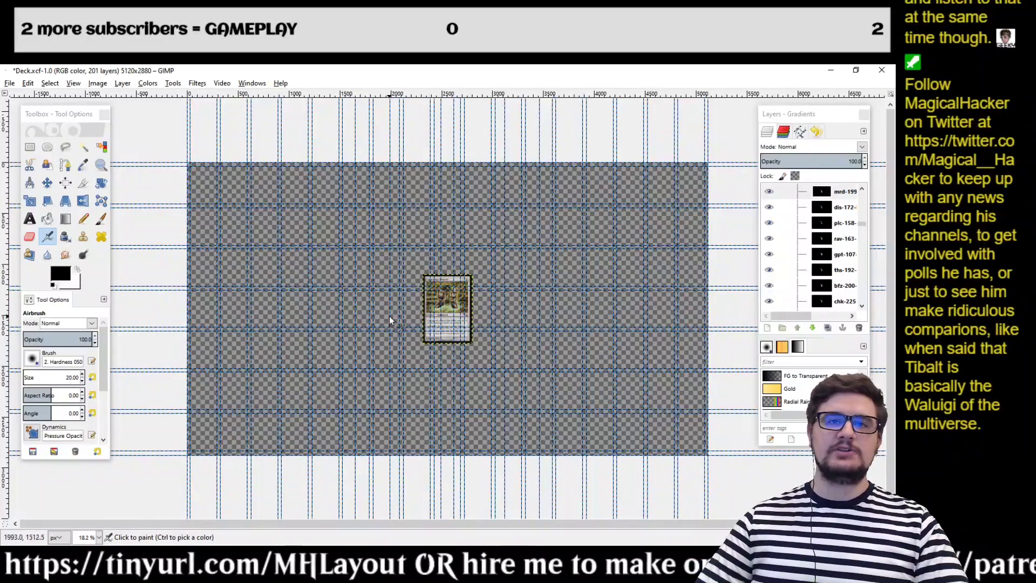
- Move the Lightning Greaves card with the Move tool from the centre of the canvas about 1500 px right and 650 px down
{"action": "left_click", "coordinate": [43, 186]}
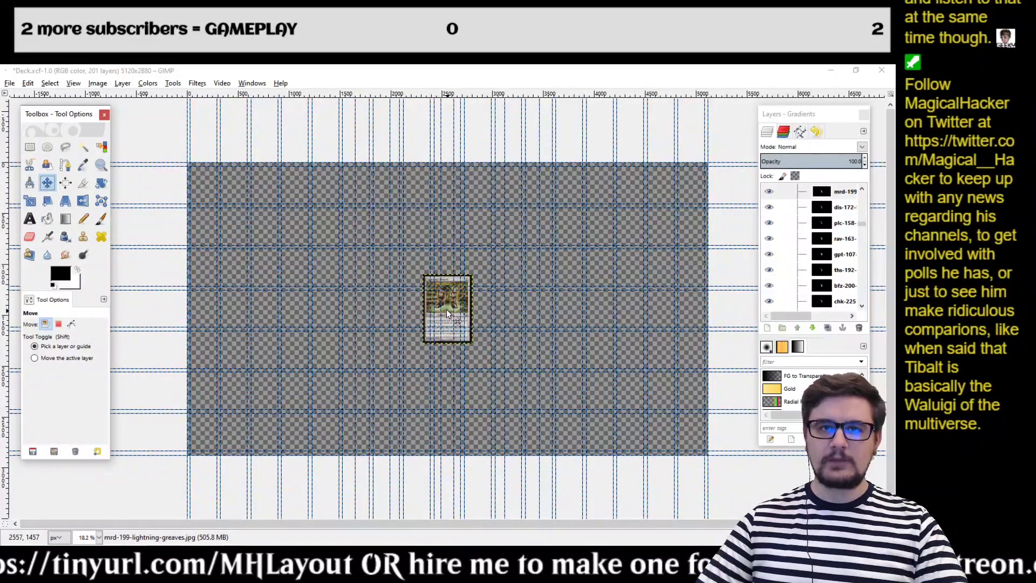
{"action": "scroll", "coordinate": [451, 316], "scroll_direction": "up", "scroll_amount": 1}
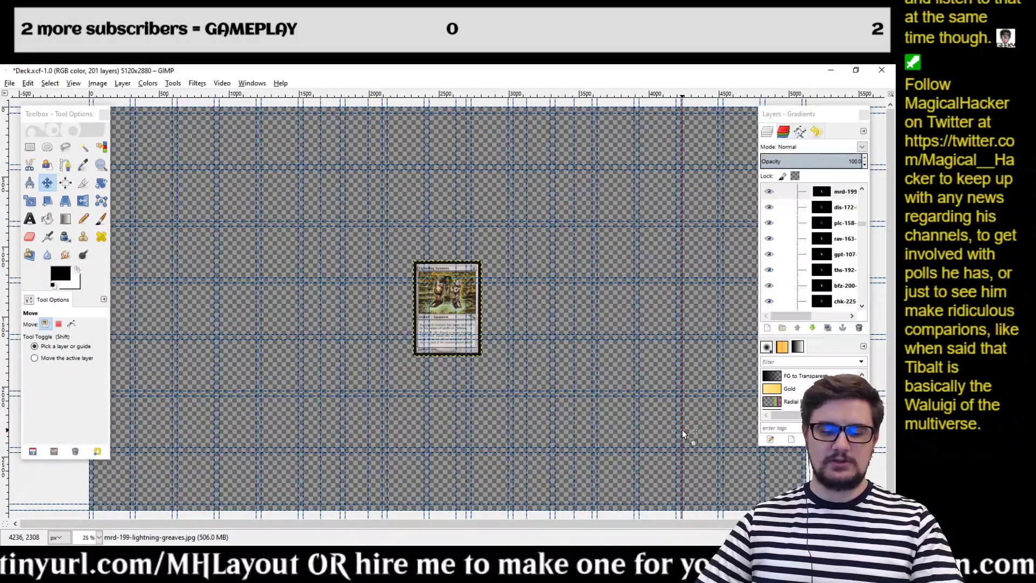
{"action": "left_click_drag", "start_coordinate": [445, 308], "coordinate": [551, 351]}
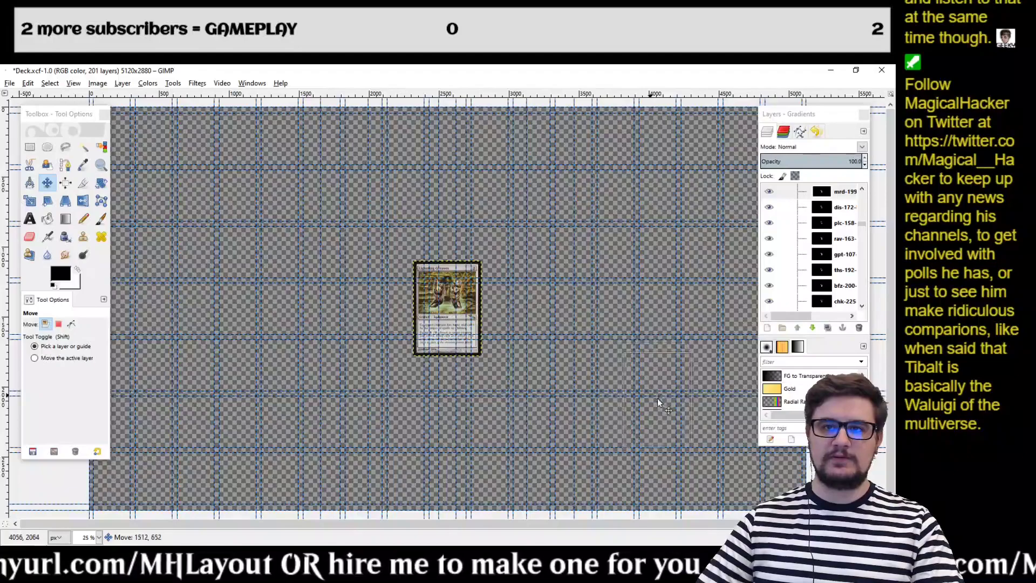
{"action": "left_click_drag", "start_coordinate": [657, 400], "coordinate": [656, 399]}
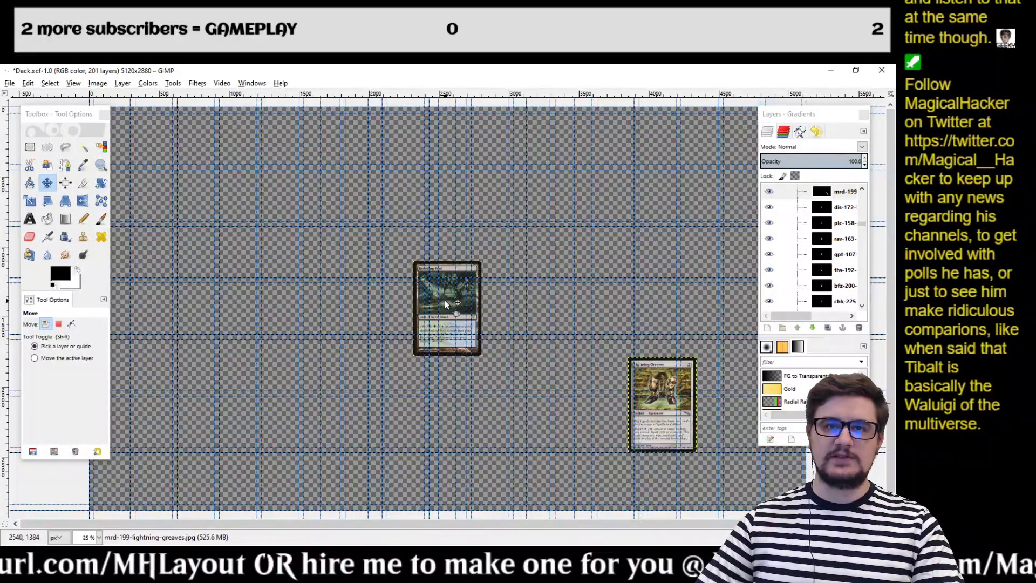
- Check the deck list in the browser, and move the Breeding Pool card in GIMP from the canvas centre toward the lower right
{"action": "key", "text": "alt+Tab"}
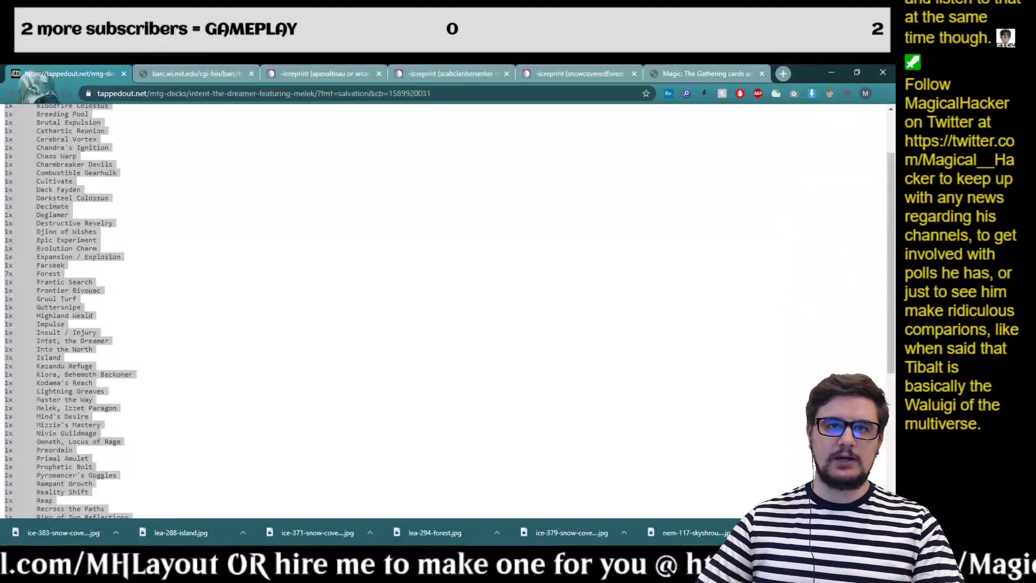
{"action": "key", "text": "ctrl+a"}
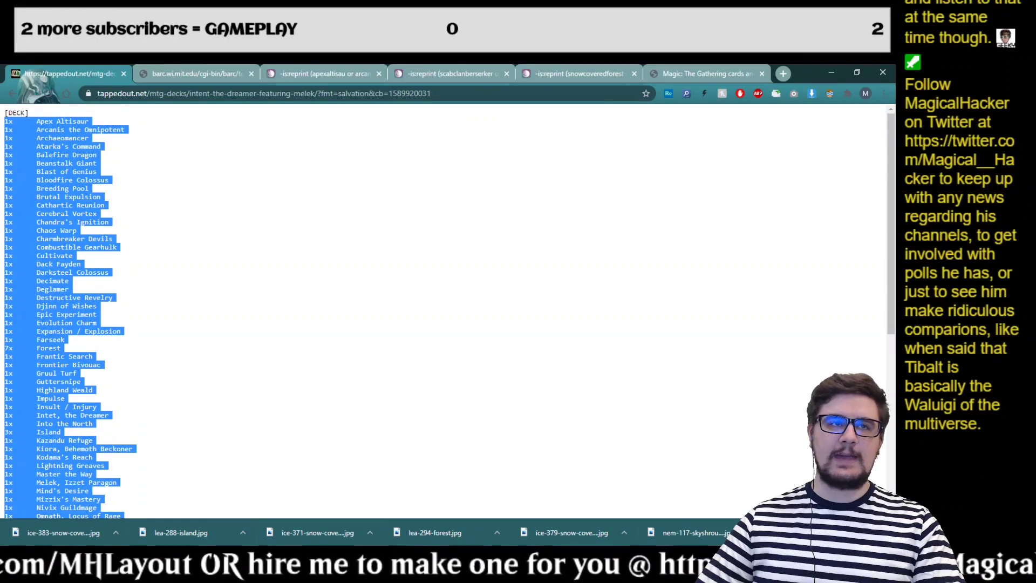
{"action": "key", "text": "alt+Tab"}
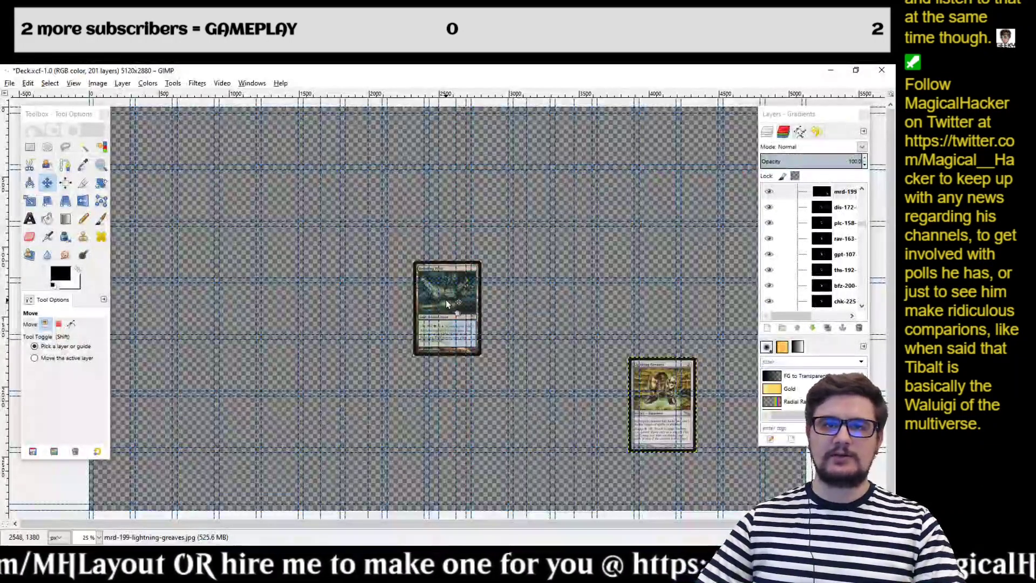
{"action": "left_click_drag", "start_coordinate": [447, 303], "coordinate": [553, 363]}
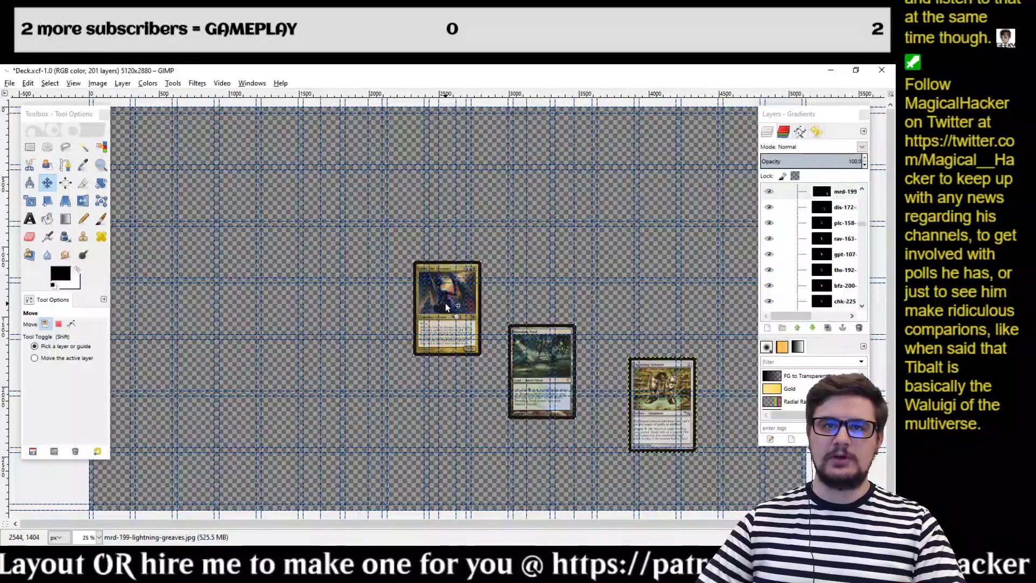
- Move the Intet, the Dreamer card from the canvas centre to the top of the layout, slightly left of the middle
{"action": "scroll", "coordinate": [446, 310], "scroll_direction": "down", "scroll_amount": 2}
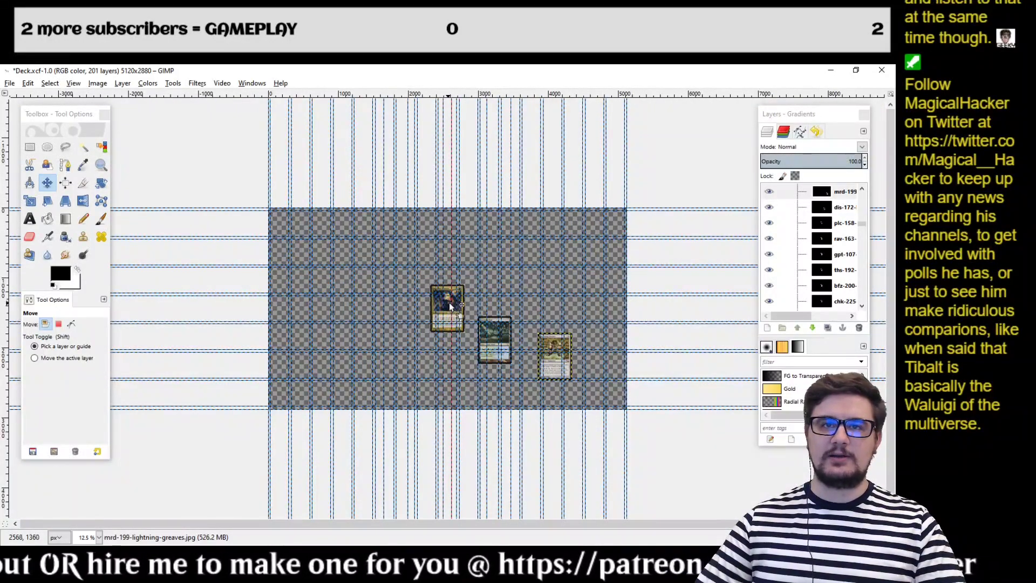
{"action": "scroll", "coordinate": [449, 302], "scroll_direction": "up", "scroll_amount": 2}
{"action": "left_click_drag", "start_coordinate": [448, 302], "coordinate": [432, 163]}
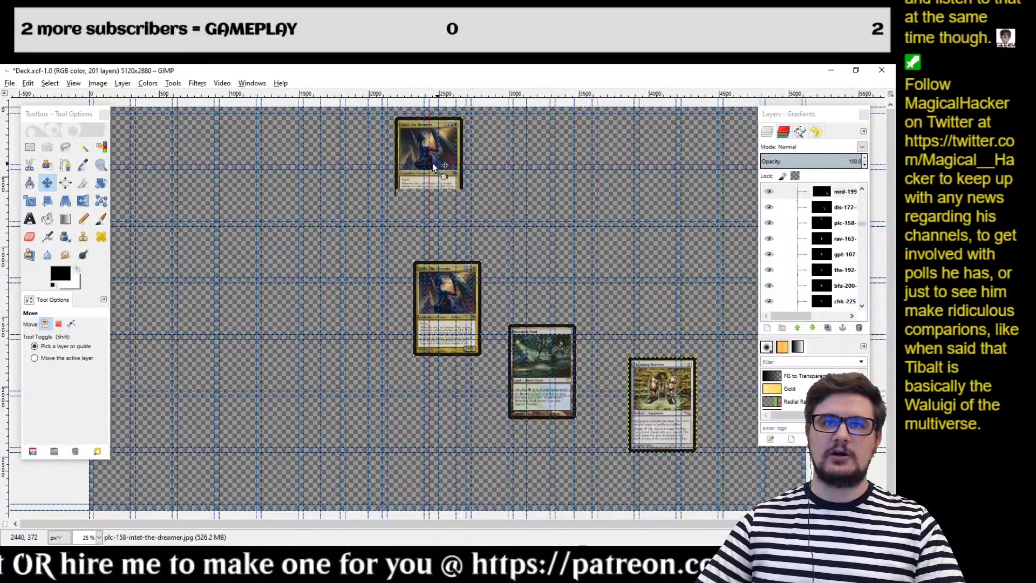
{"action": "scroll", "coordinate": [432, 163], "scroll_direction": "up", "scroll_amount": 1}
{"action": "scroll", "coordinate": [440, 183], "scroll_direction": "up", "scroll_amount": 1}
{"action": "scroll", "coordinate": [453, 205], "scroll_direction": "down", "scroll_amount": 1}
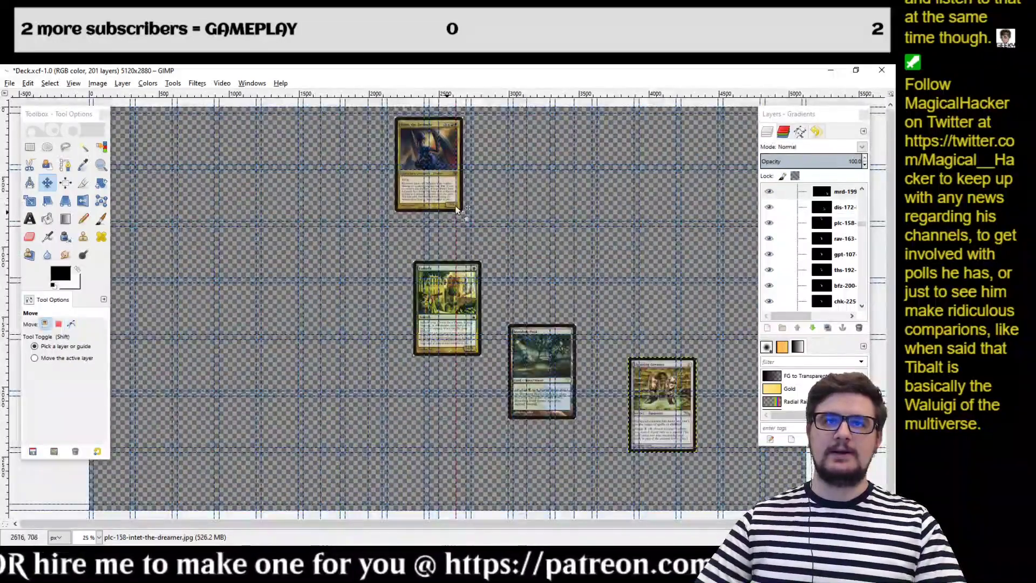
{"action": "left_click_drag", "start_coordinate": [446, 189], "coordinate": [421, 183]}
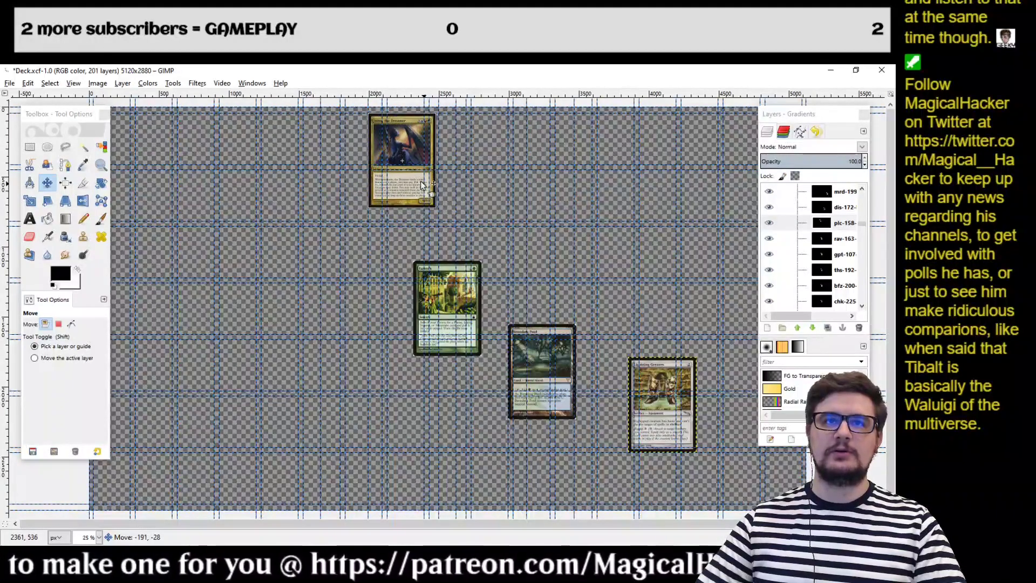
{"action": "scroll", "coordinate": [404, 150], "scroll_direction": "up", "scroll_amount": 2, "text": "ctrl"}
{"action": "scroll", "coordinate": [400, 162], "scroll_direction": "up", "scroll_amount": 1}
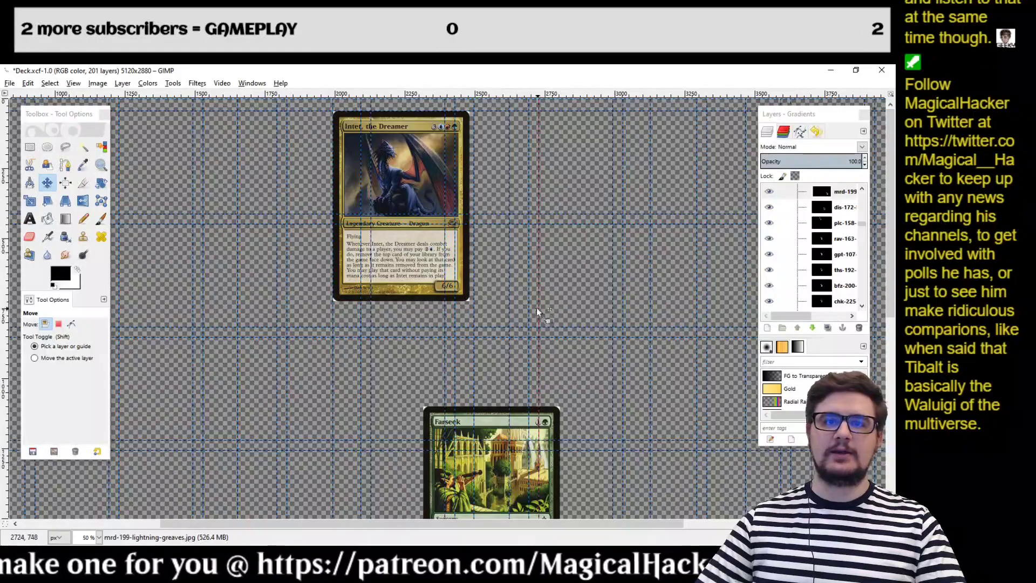
{"action": "scroll", "coordinate": [536, 308], "scroll_direction": "down", "scroll_amount": 4, "text": "ctrl"}
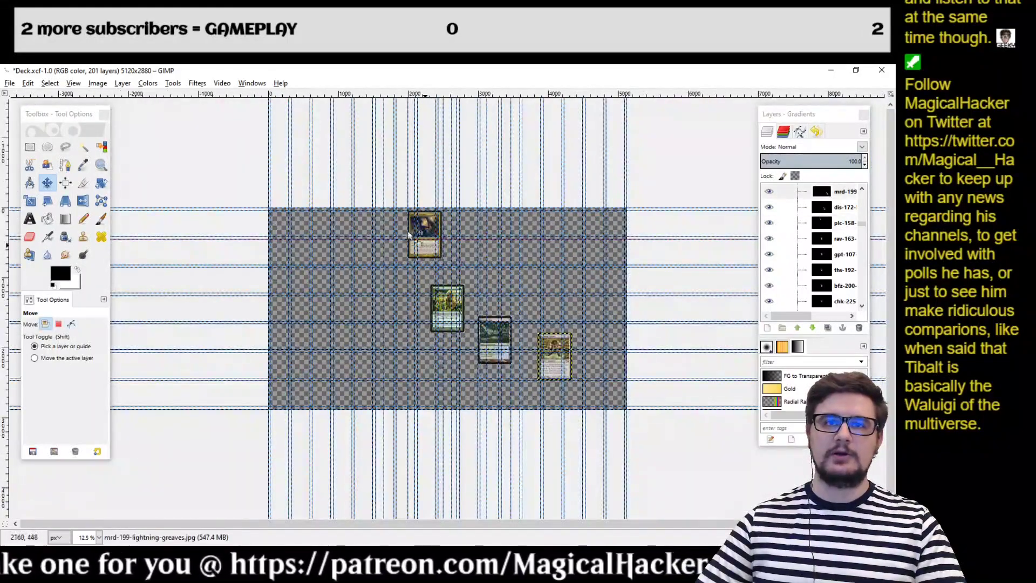
{"action": "left_click", "coordinate": [34, 205]}
{"action": "left_click", "coordinate": [31, 202]}
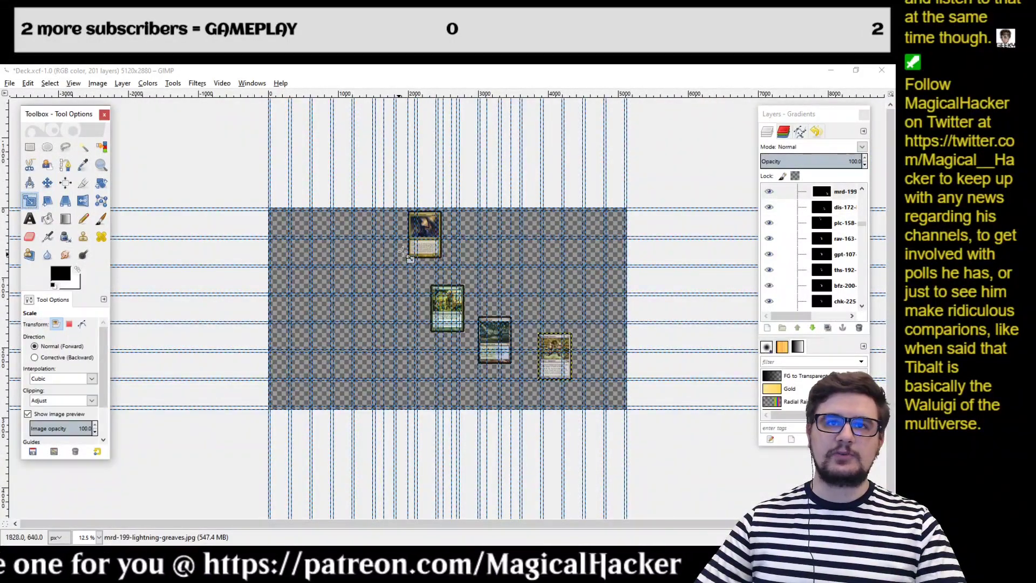
{"action": "left_click", "coordinate": [425, 245]}
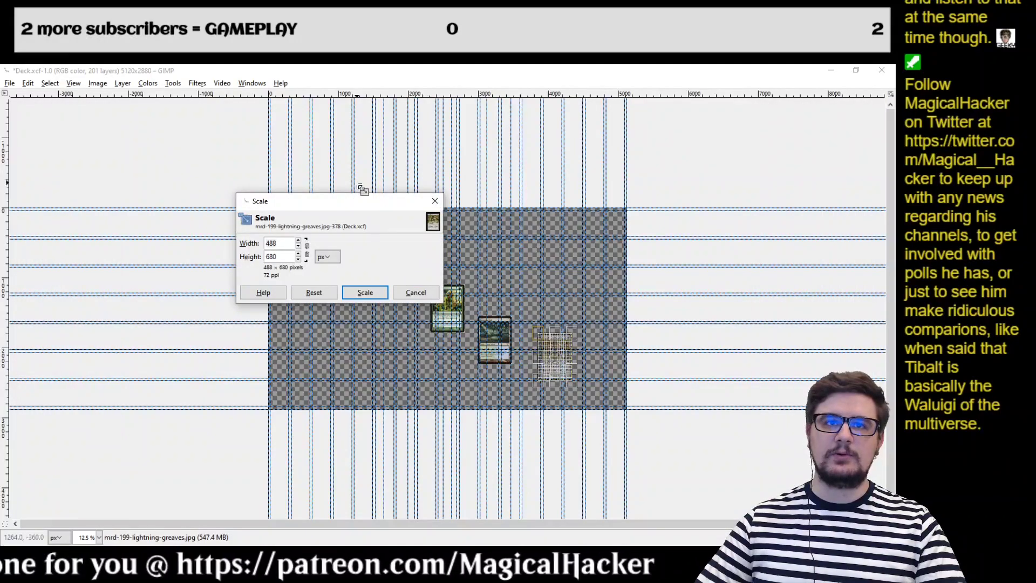
{"action": "left_click_drag", "start_coordinate": [360, 206], "coordinate": [280, 174]}
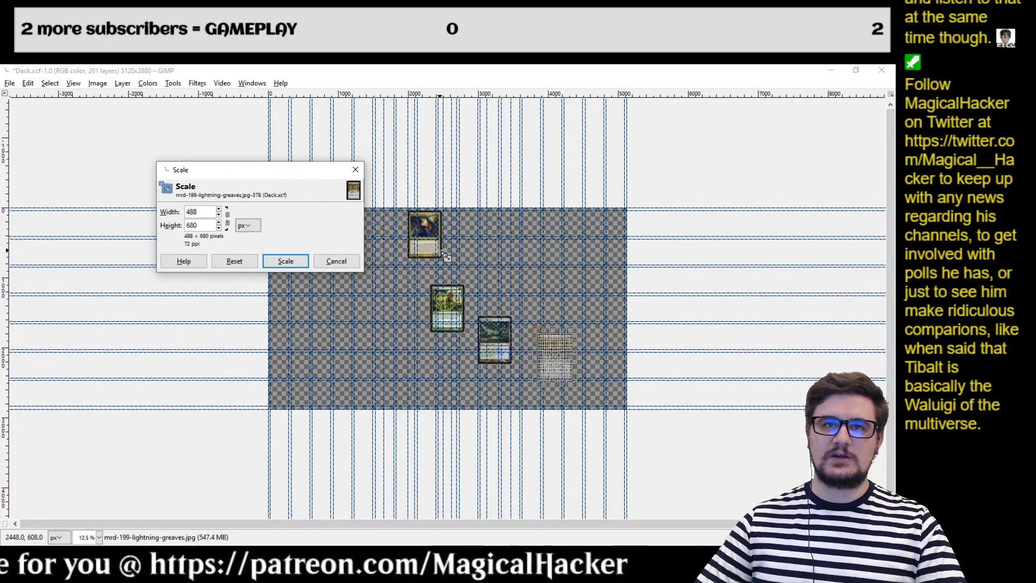
{"action": "mouse_move", "coordinate": [444, 255]}
{"action": "left_mouse_down"}
{"action": "mouse_move", "coordinate": [448, 264]}
{"action": "mouse_move", "coordinate": [440, 257]}
{"action": "left_mouse_up"}
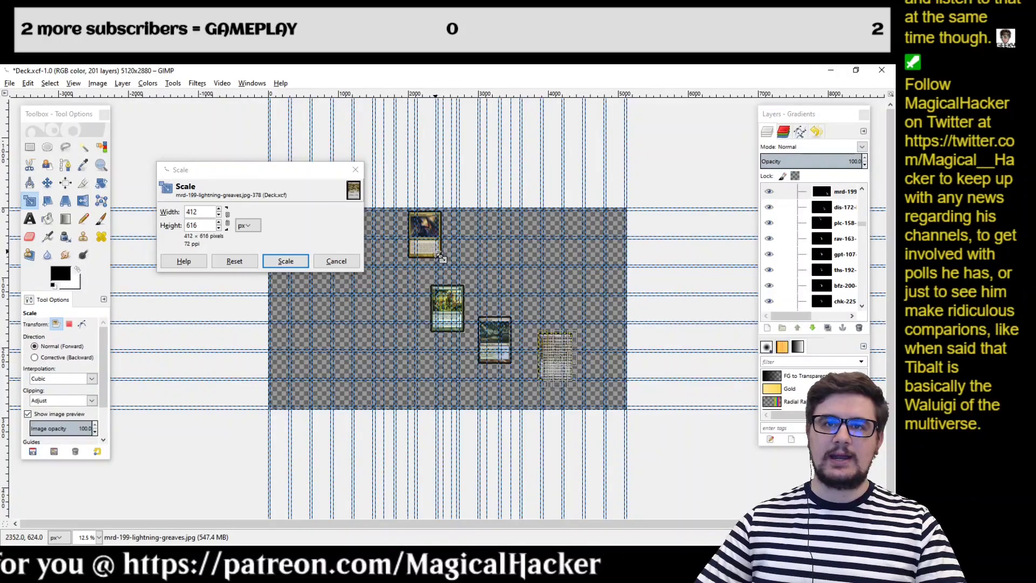
{"action": "left_click", "coordinate": [336, 261]}
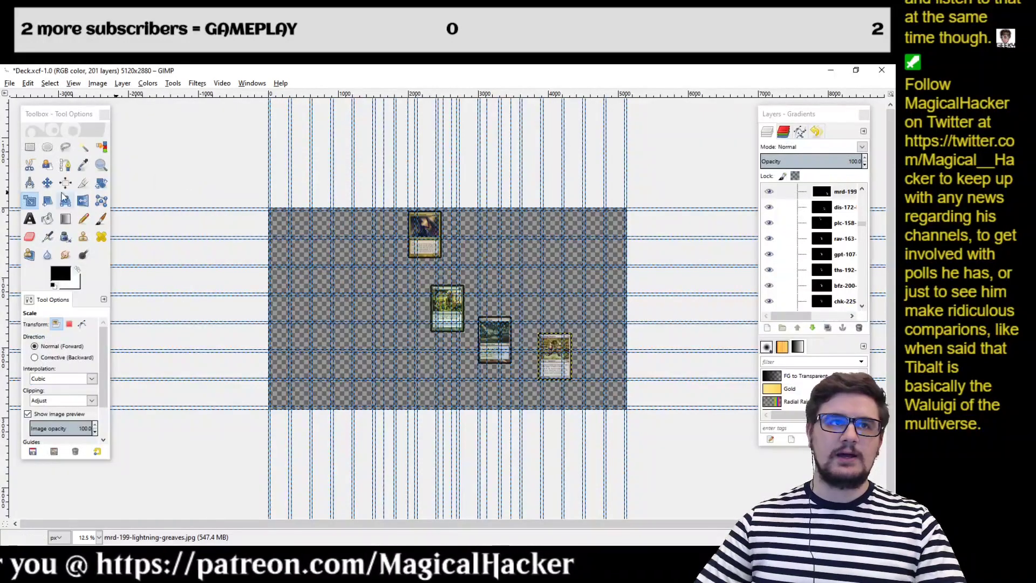
{"action": "left_click", "coordinate": [431, 226]}
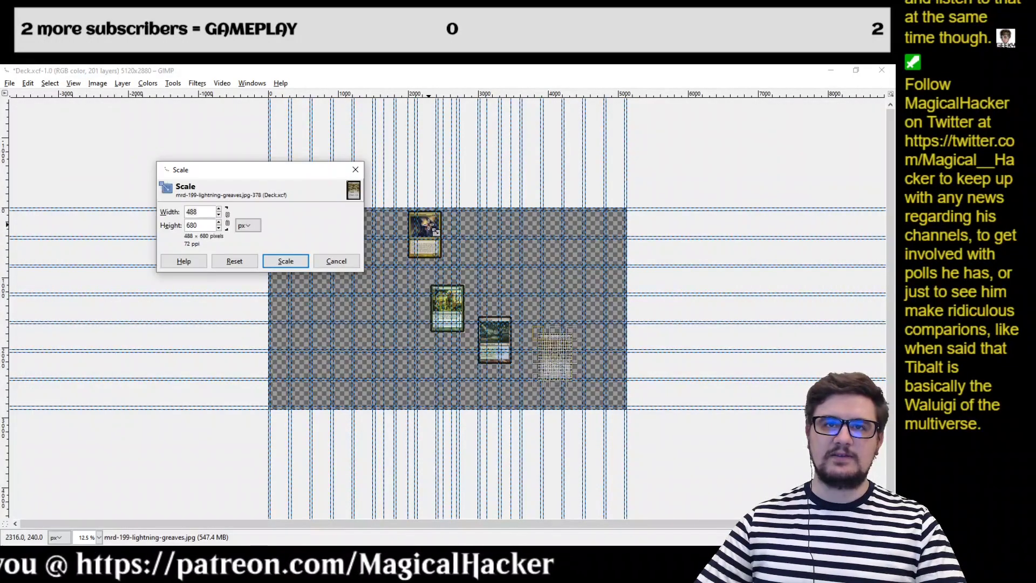
{"action": "left_click", "coordinate": [328, 260]}
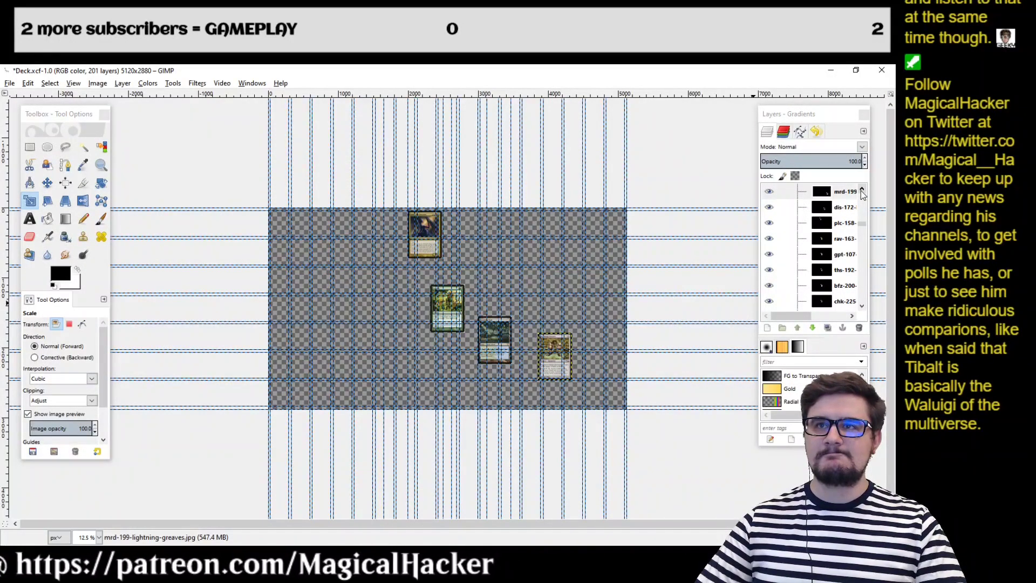
- Close the Deck.xcf image and discard its unsaved changes
{"action": "left_click", "coordinate": [9, 83]}
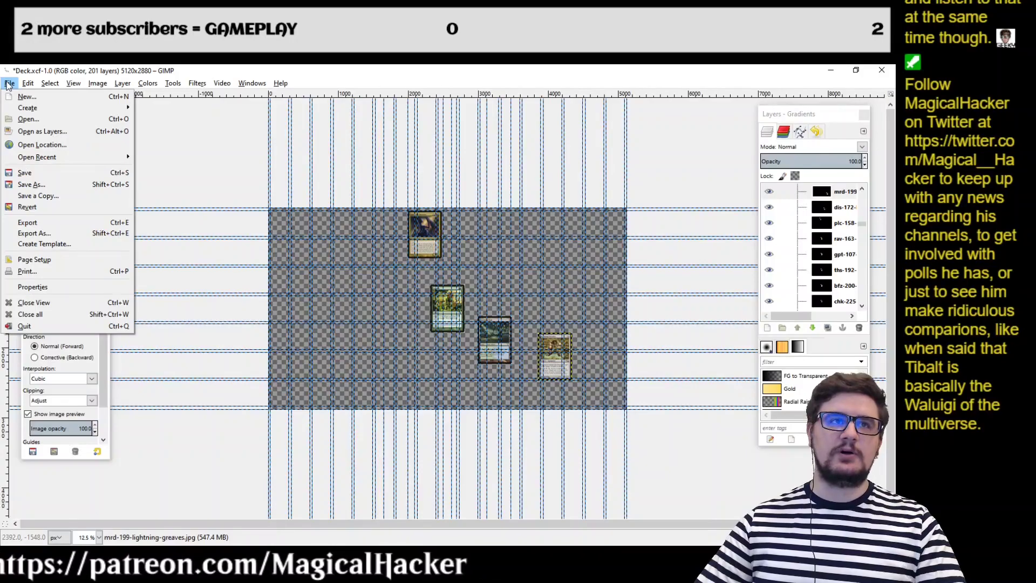
{"action": "mouse_move", "coordinate": [27, 83]}
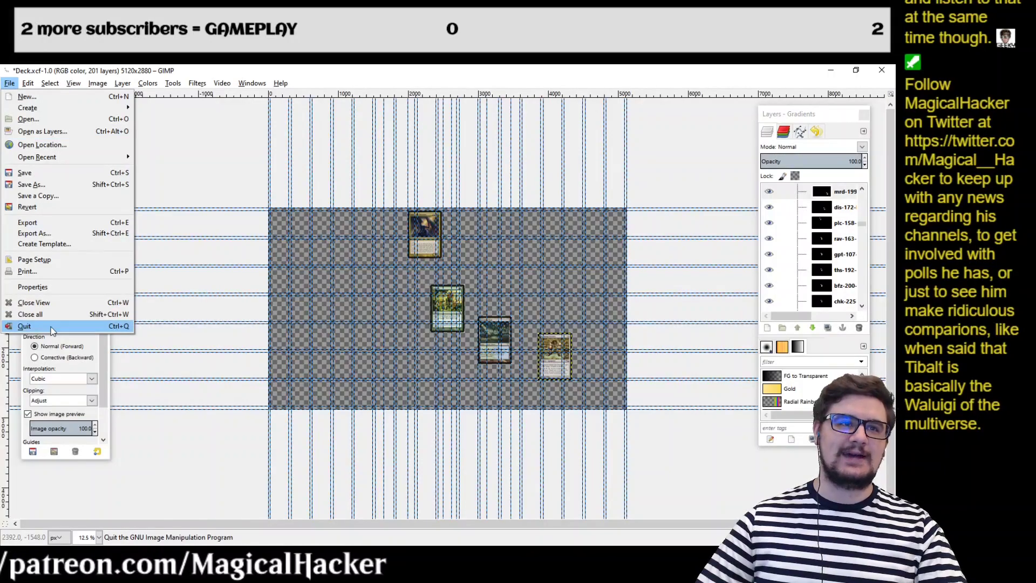
{"action": "left_click", "coordinate": [40, 302]}
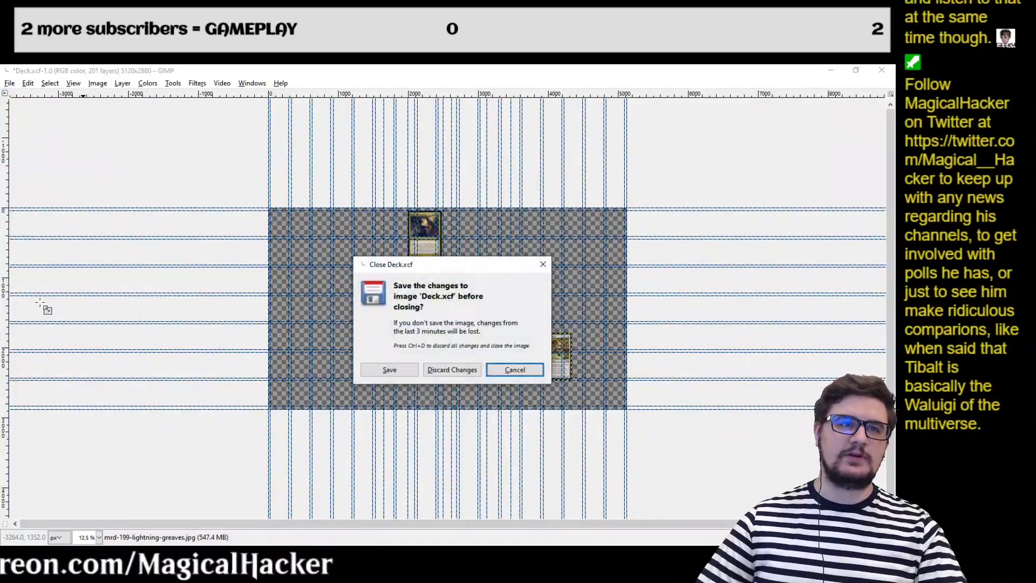
{"action": "left_click", "coordinate": [443, 375]}
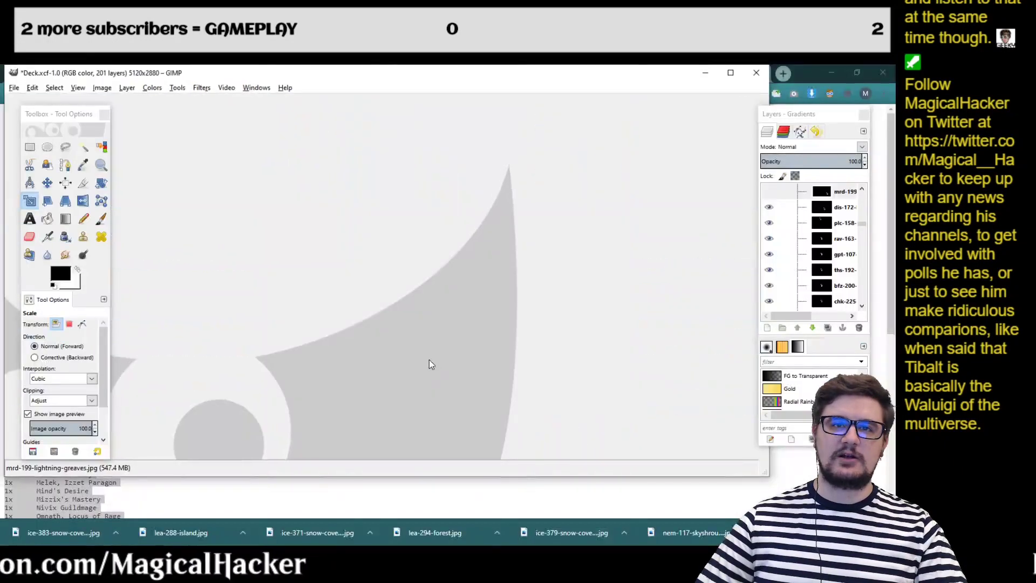
- Start opening an image in GIMP and browse to the Bloodhall folder that holds Deck.xcf
{"action": "left_click", "coordinate": [13, 85]}
{"action": "mouse_move", "coordinate": [45, 158]}
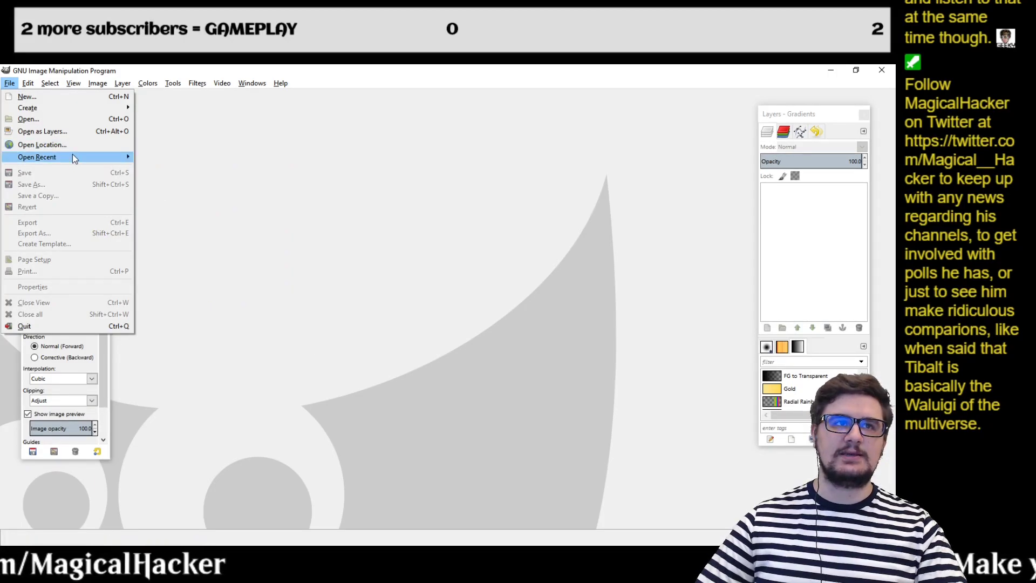
{"action": "left_click", "coordinate": [57, 116]}
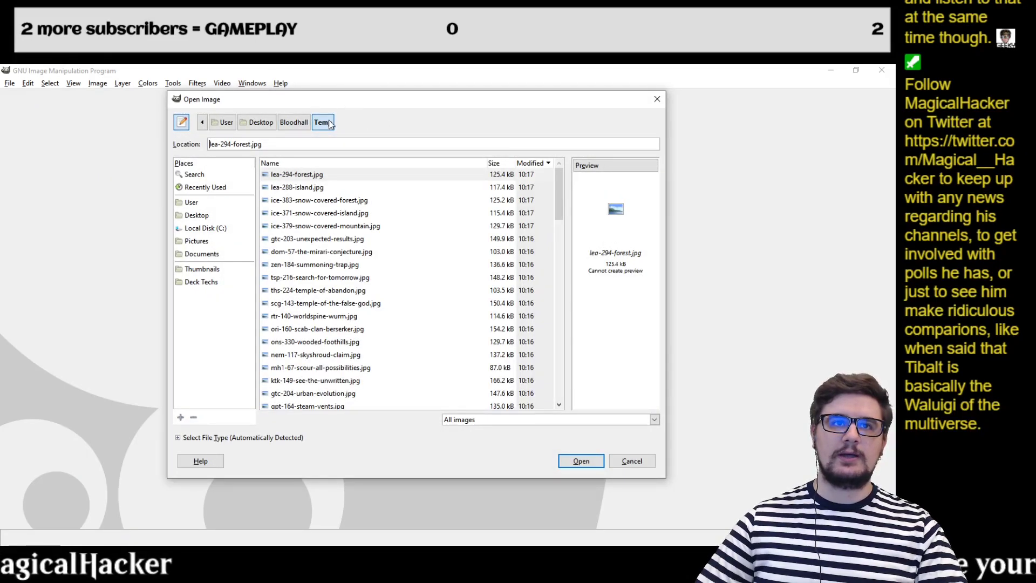
{"action": "left_click", "coordinate": [294, 121]}
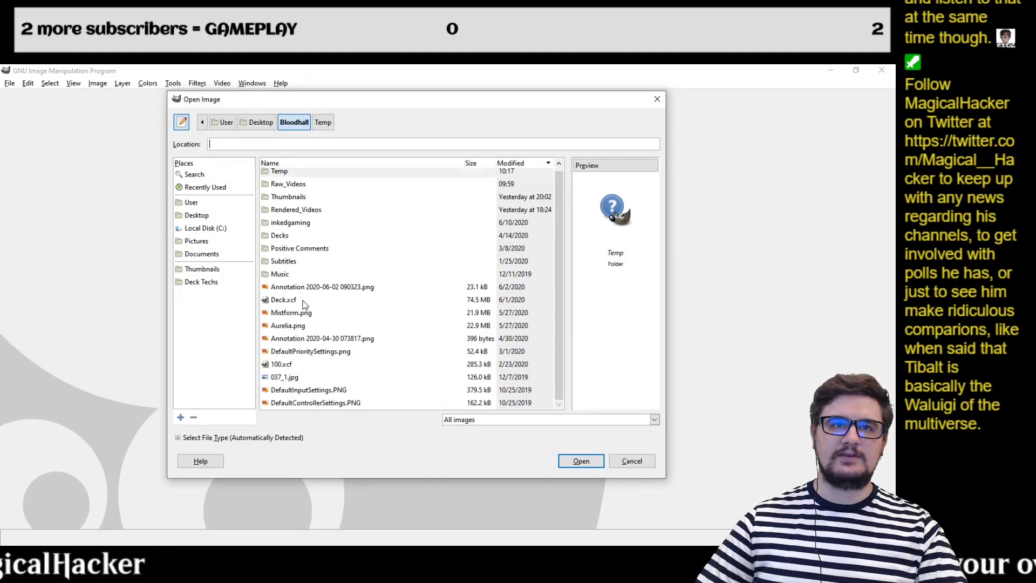
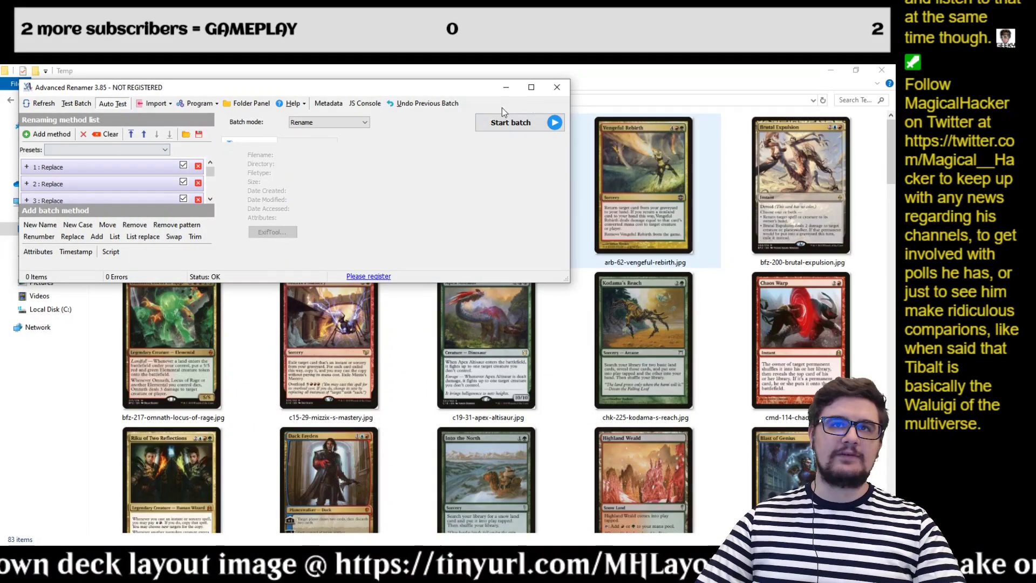
- In Advanced Renamer, add the files of the Temp folder inside Desktop's Bloodhall folder to the rename list
{"action": "left_click", "coordinate": [531, 86]}
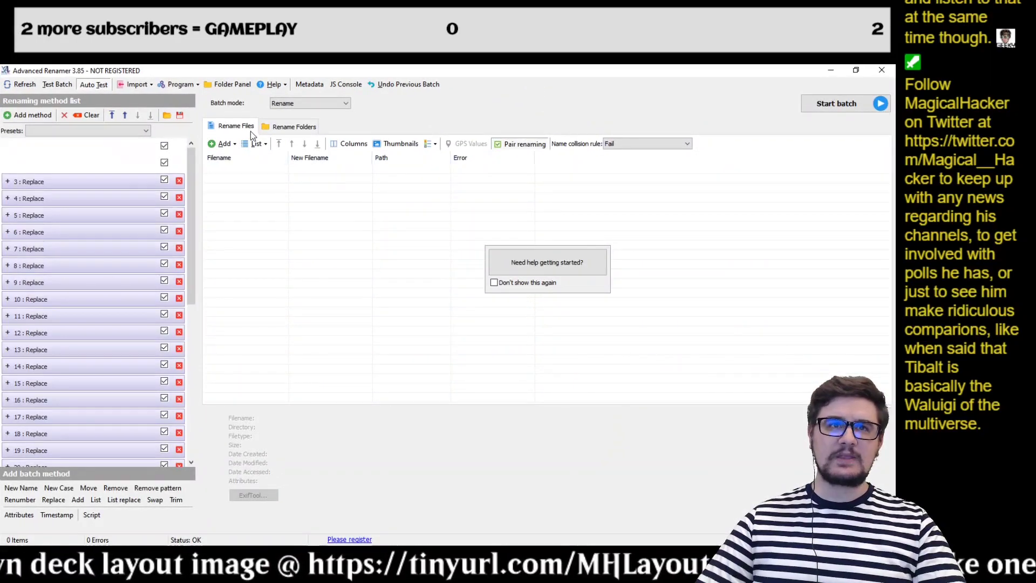
{"action": "left_click", "coordinate": [225, 146]}
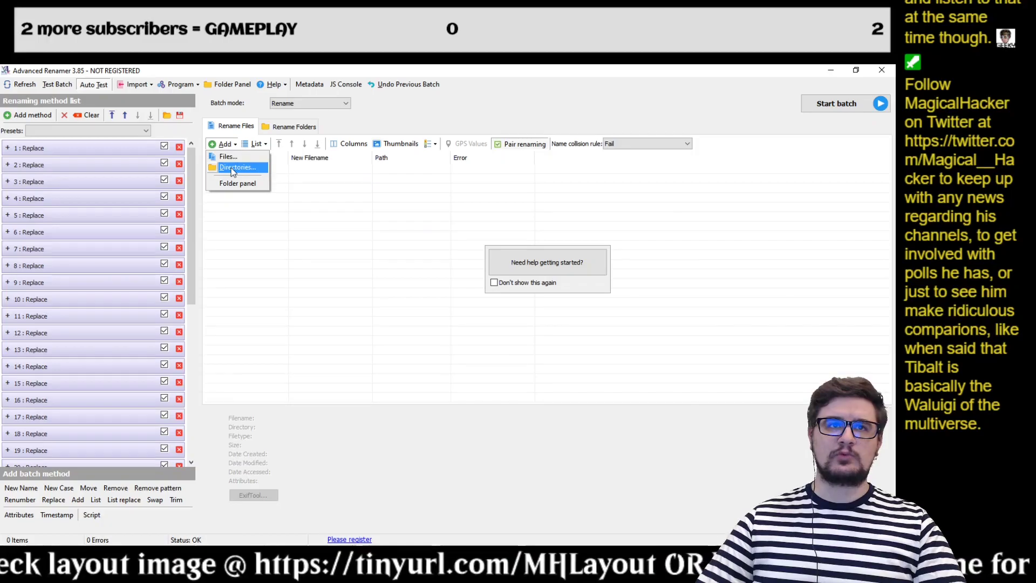
{"action": "left_click", "coordinate": [234, 167]}
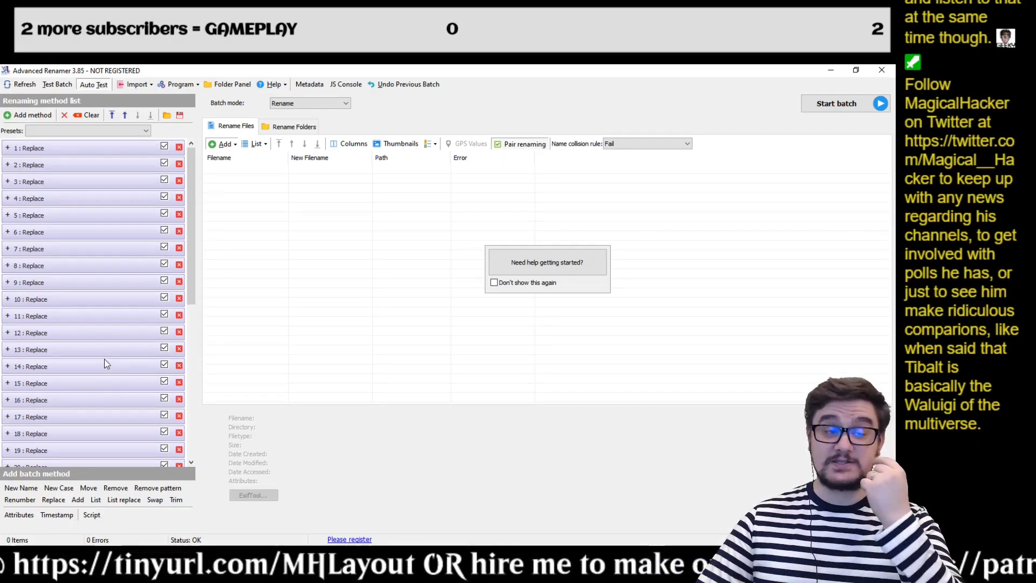
{"action": "key", "text": "ctrl+d"}
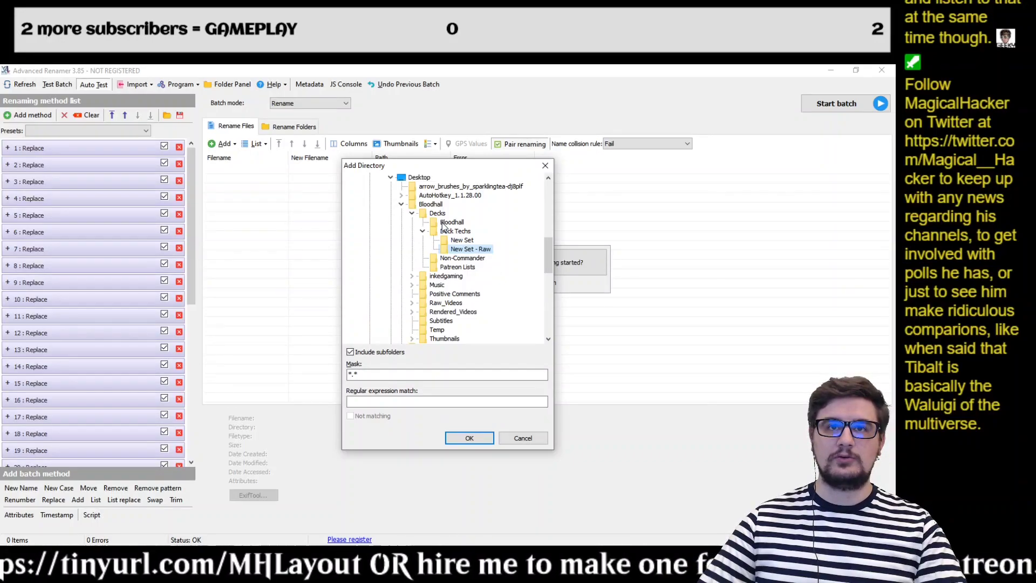
{"action": "left_click", "coordinate": [430, 205]}
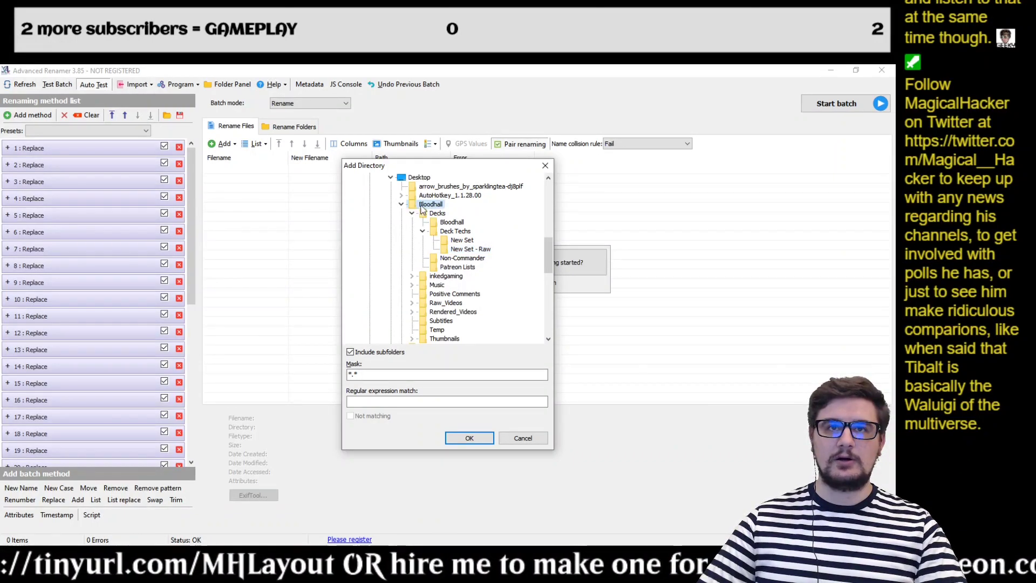
{"action": "scroll", "coordinate": [424, 241], "scroll_direction": "down", "scroll_amount": 3}
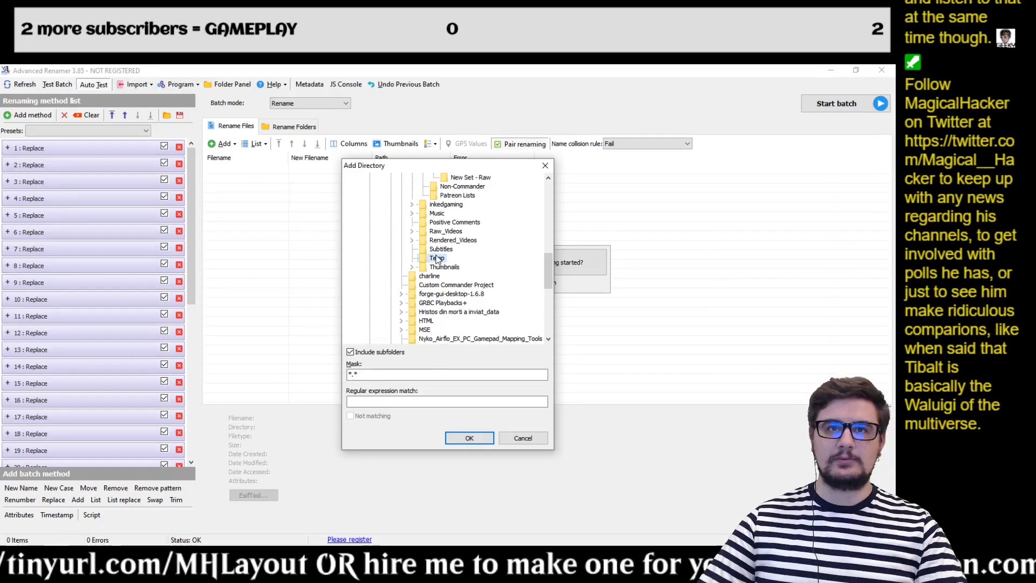
{"action": "left_click", "coordinate": [469, 437]}
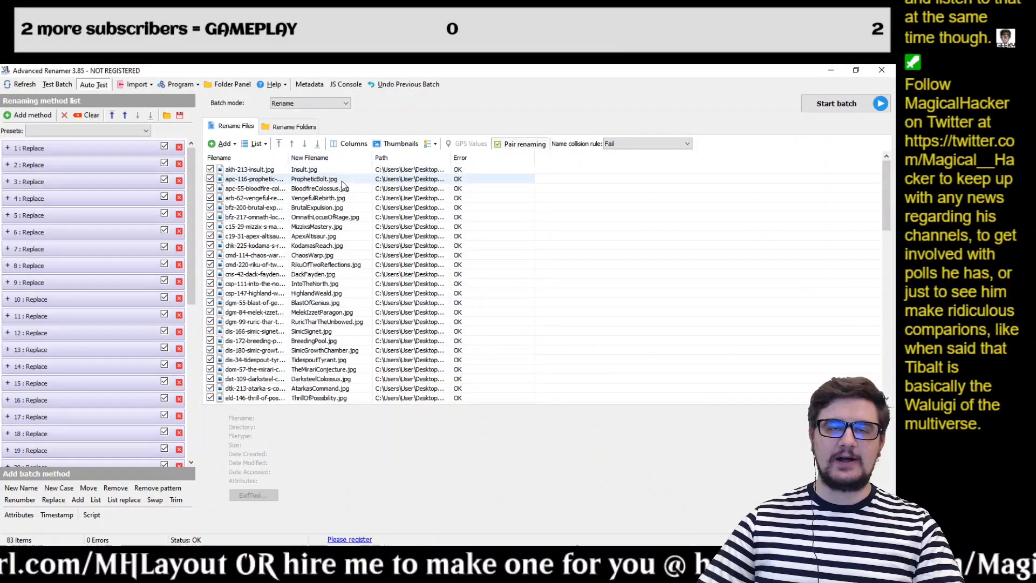
- Review the new file names, run the batch rename on all listed card images, close Advanced Renamer and check the renamed files
{"action": "scroll", "coordinate": [352, 345], "scroll_direction": "down", "scroll_amount": 5}
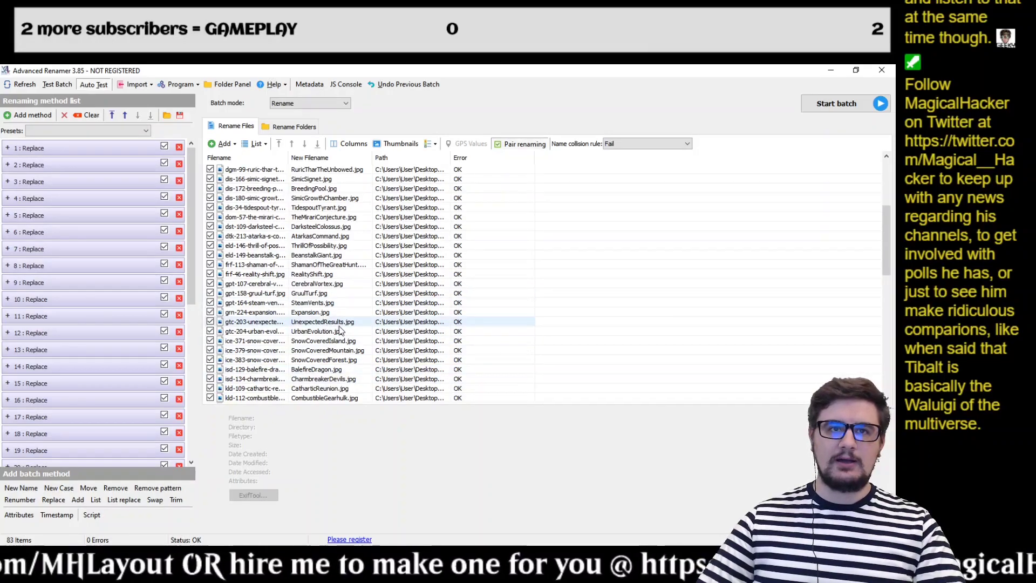
{"action": "scroll", "coordinate": [345, 378], "scroll_direction": "down", "scroll_amount": 5}
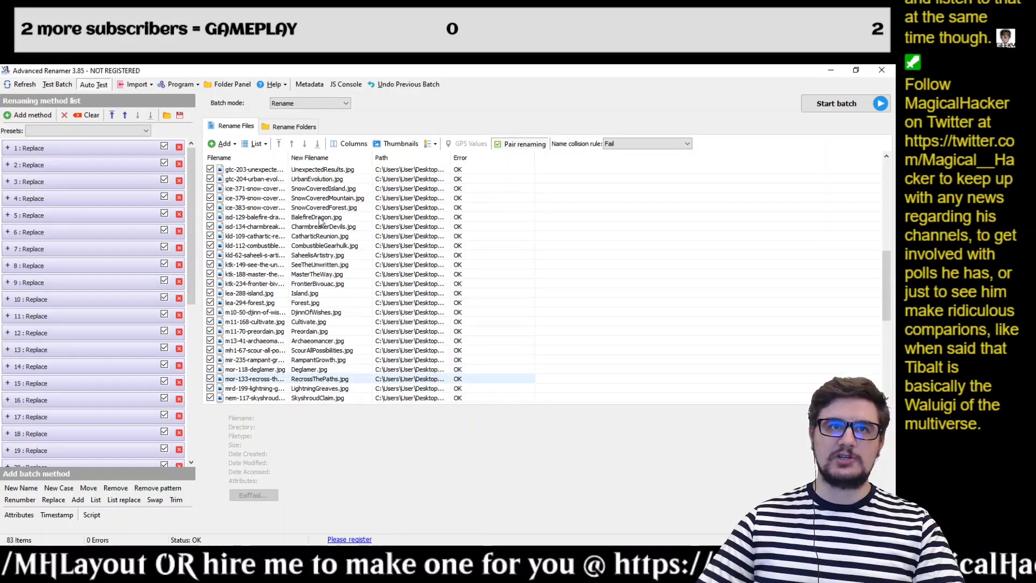
{"action": "left_click", "coordinate": [846, 102]}
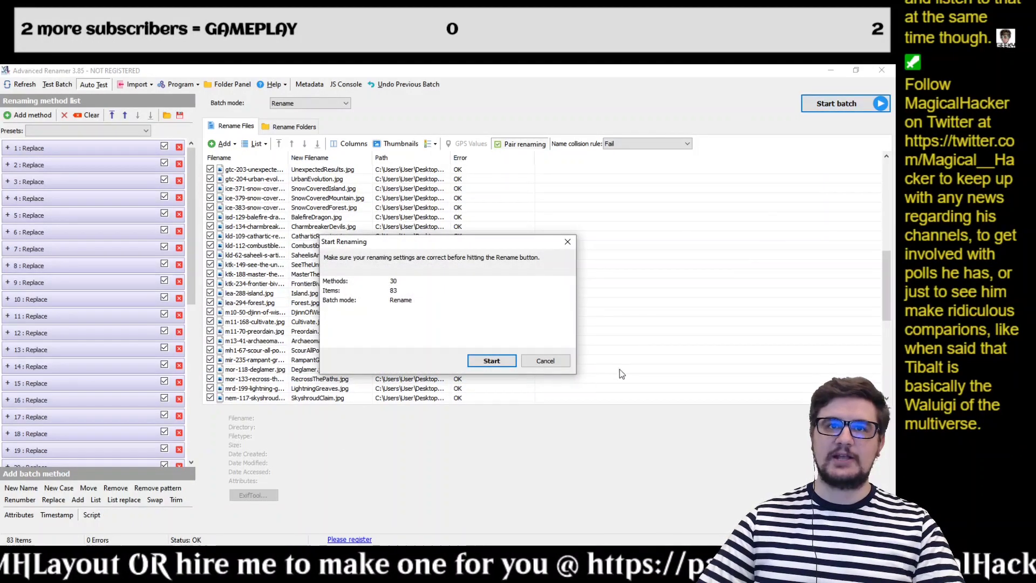
{"action": "left_click", "coordinate": [504, 362]}
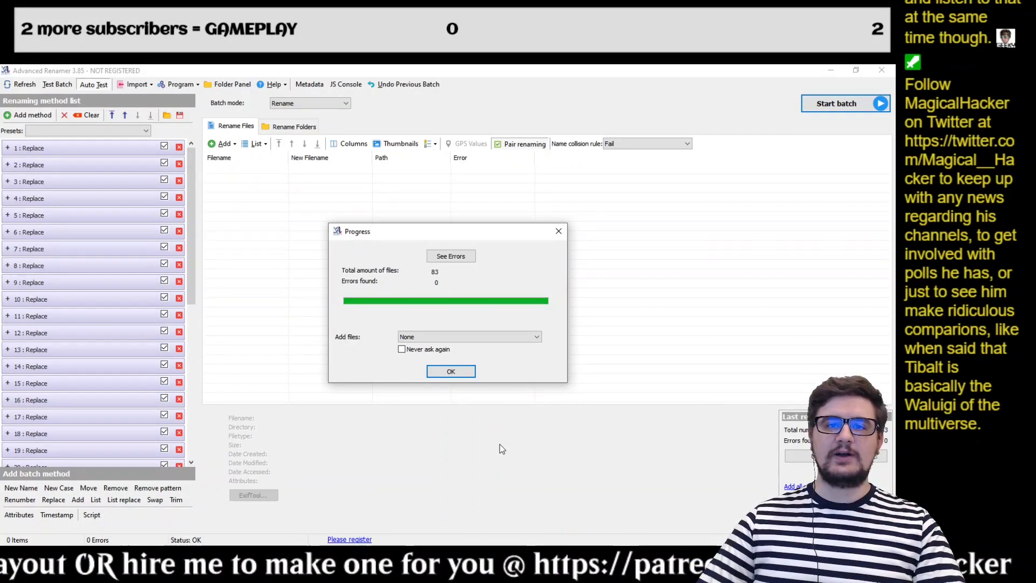
{"action": "left_click", "coordinate": [463, 371]}
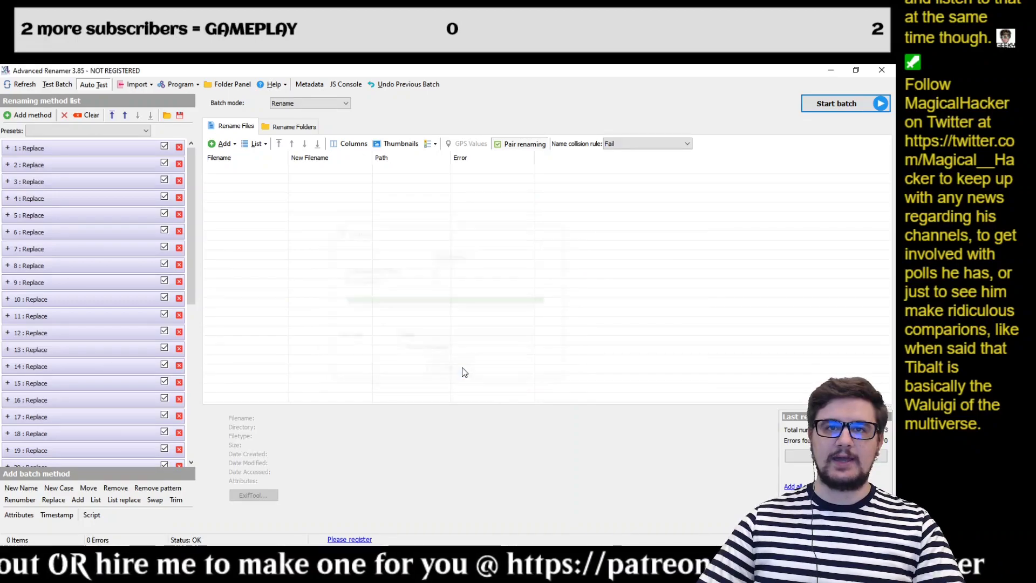
{"action": "left_click", "coordinate": [881, 71]}
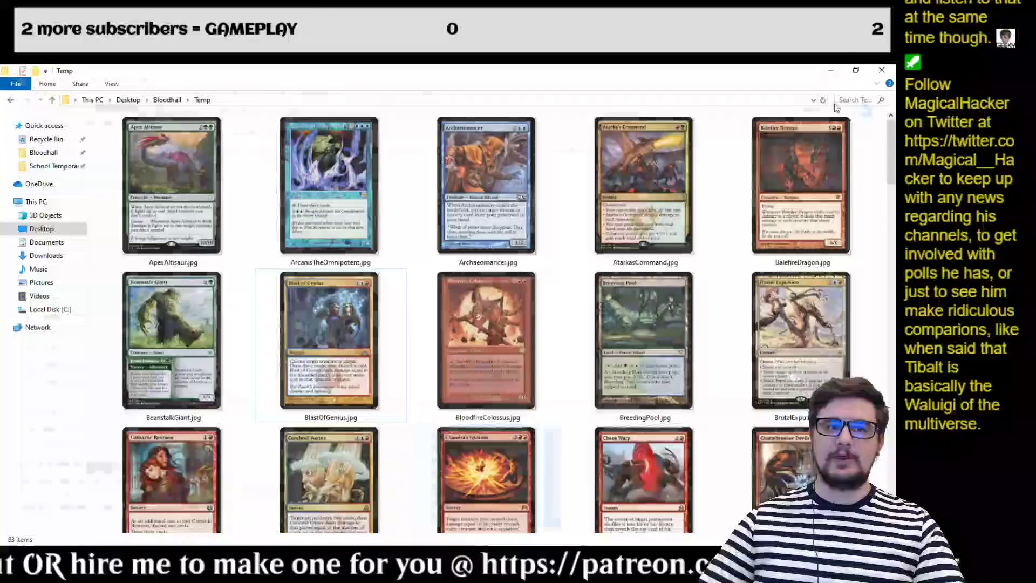
{"action": "scroll", "coordinate": [620, 243], "scroll_direction": "down", "scroll_amount": 5}
{"action": "scroll", "coordinate": [642, 368], "scroll_direction": "up", "scroll_amount": 5}
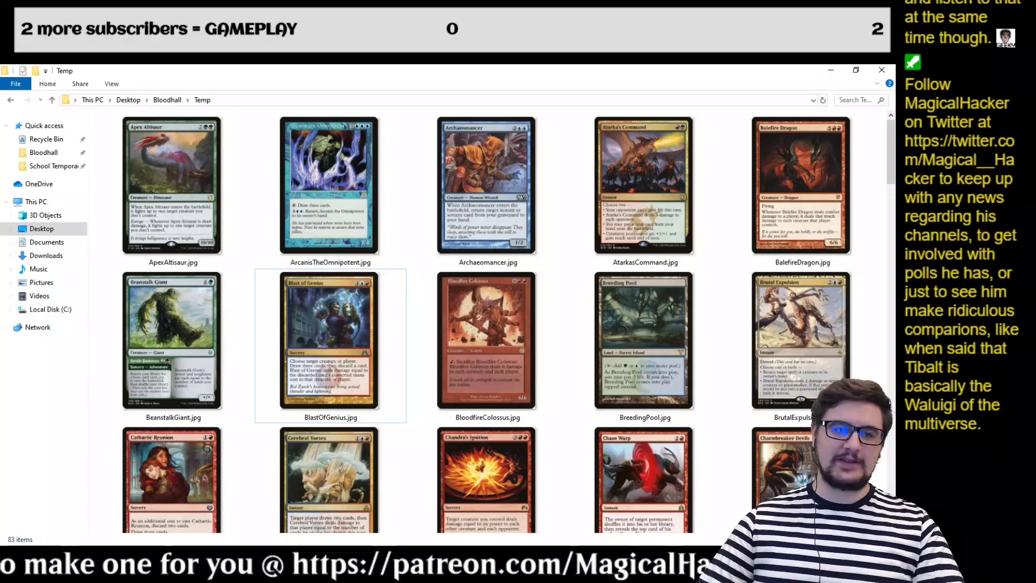
- Launch XnConvert and add the Bloodhall folder's Temp subfolder as the input
{"action": "key", "text": "super"}
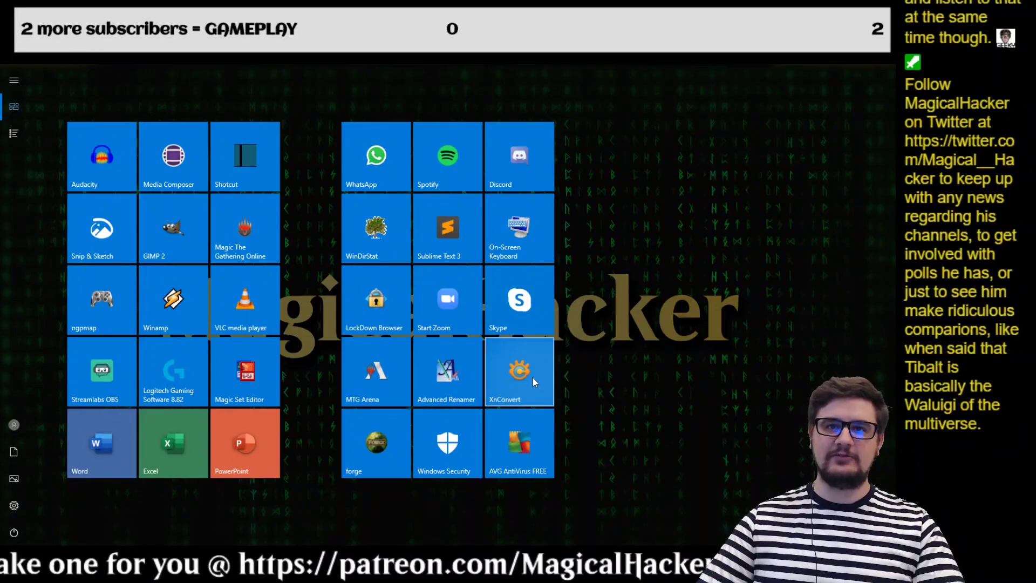
{"action": "left_click", "coordinate": [548, 375]}
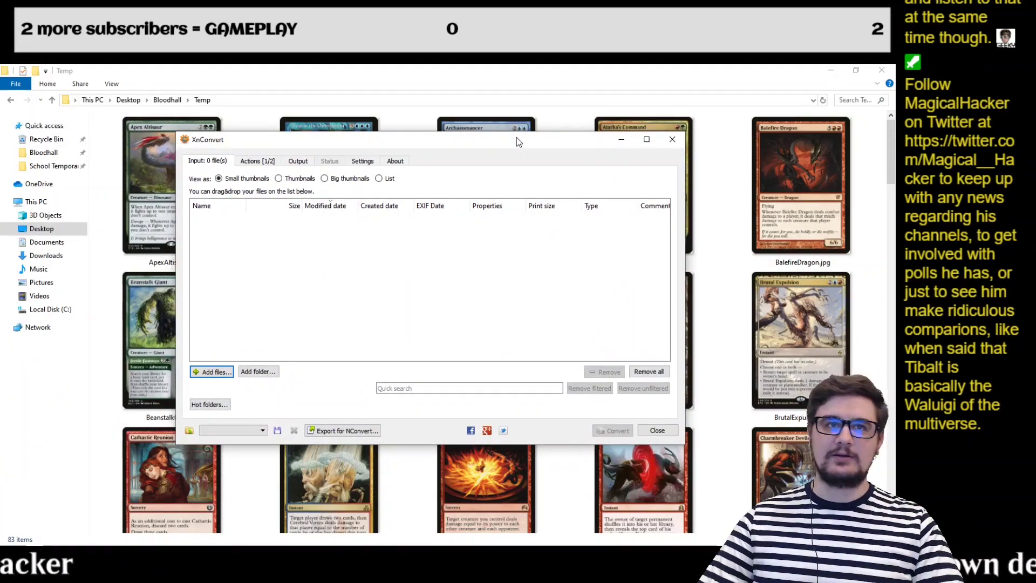
{"action": "left_click", "coordinate": [257, 372]}
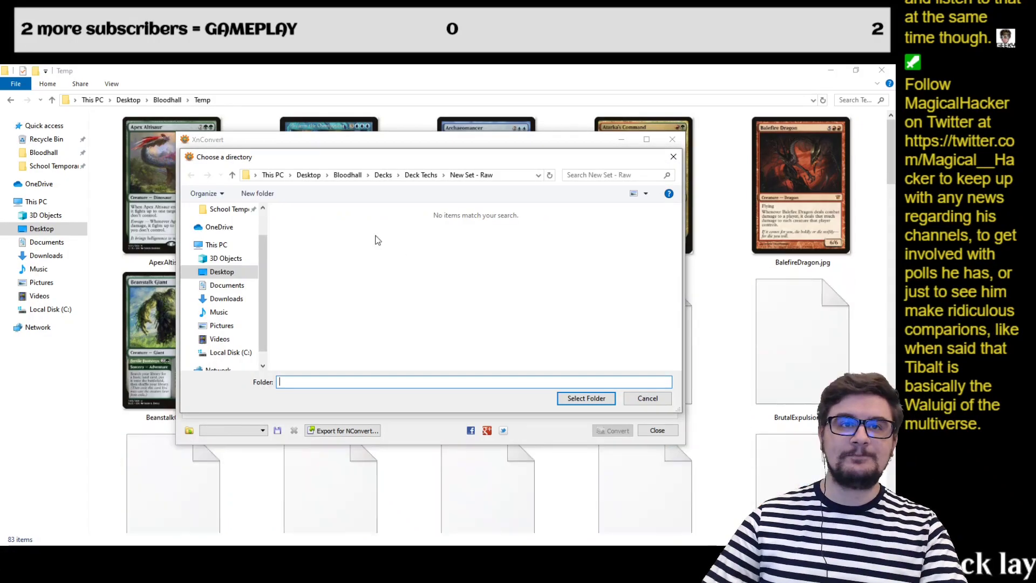
{"action": "left_click", "coordinate": [368, 176]}
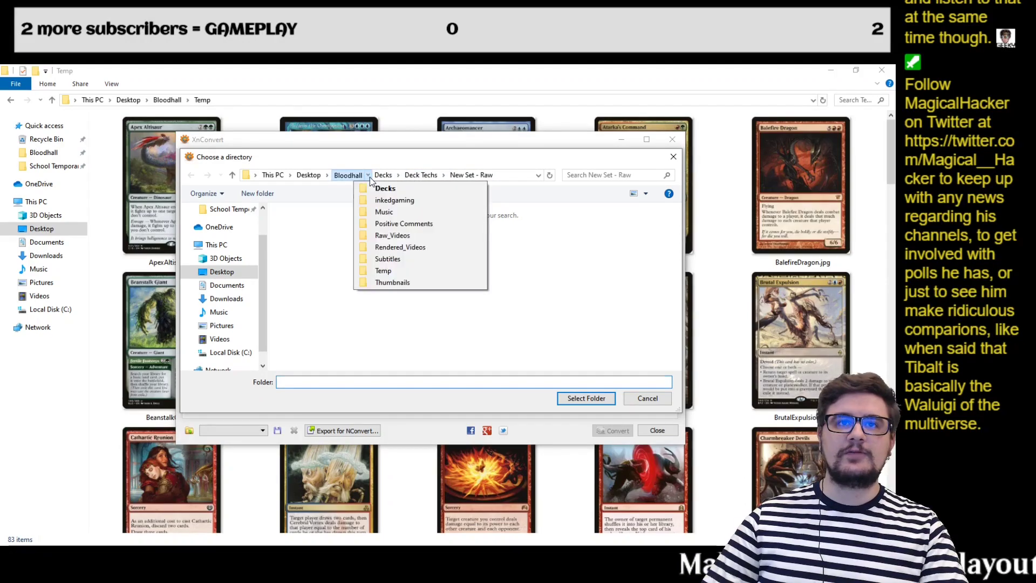
{"action": "left_click", "coordinate": [394, 270]}
{"action": "left_click", "coordinate": [584, 398]}
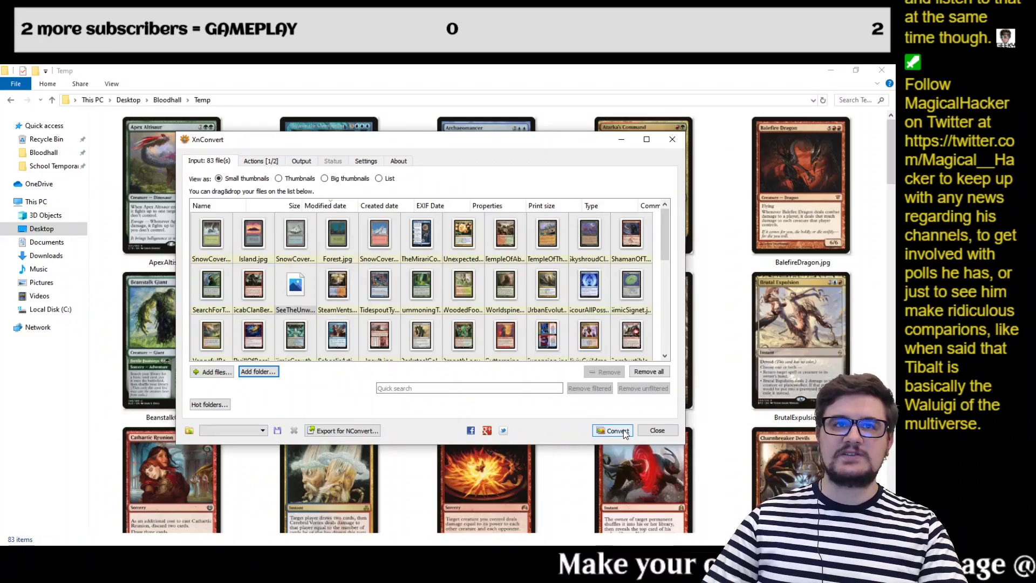
- Examine the Resize and Add mask action settings and inspect the first card's masked preview down to its lower edge
{"action": "left_click", "coordinate": [260, 161]}
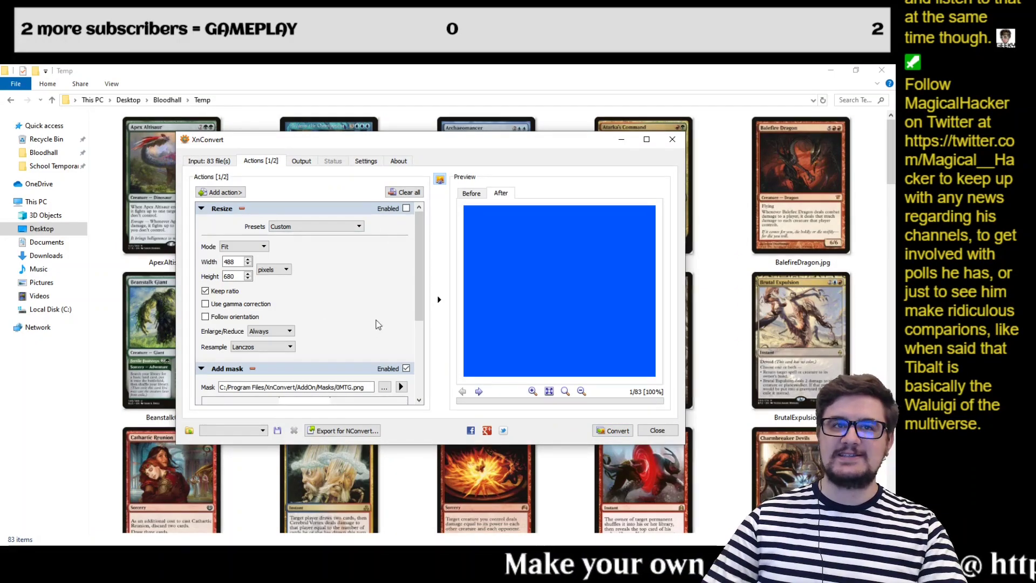
{"action": "left_click_drag", "start_coordinate": [418, 276], "coordinate": [417, 354]}
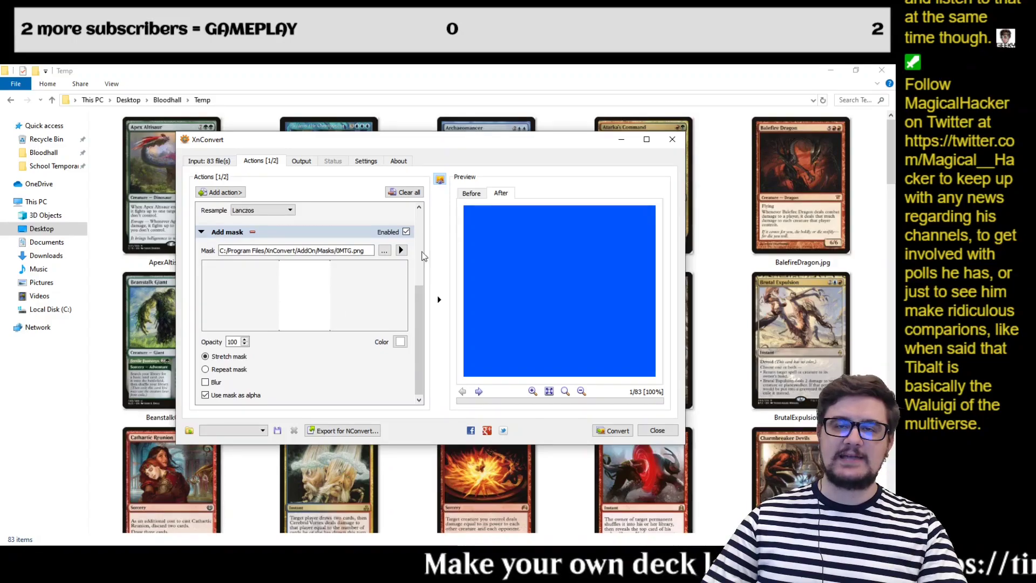
{"action": "left_click_drag", "start_coordinate": [419, 294], "coordinate": [419, 218]}
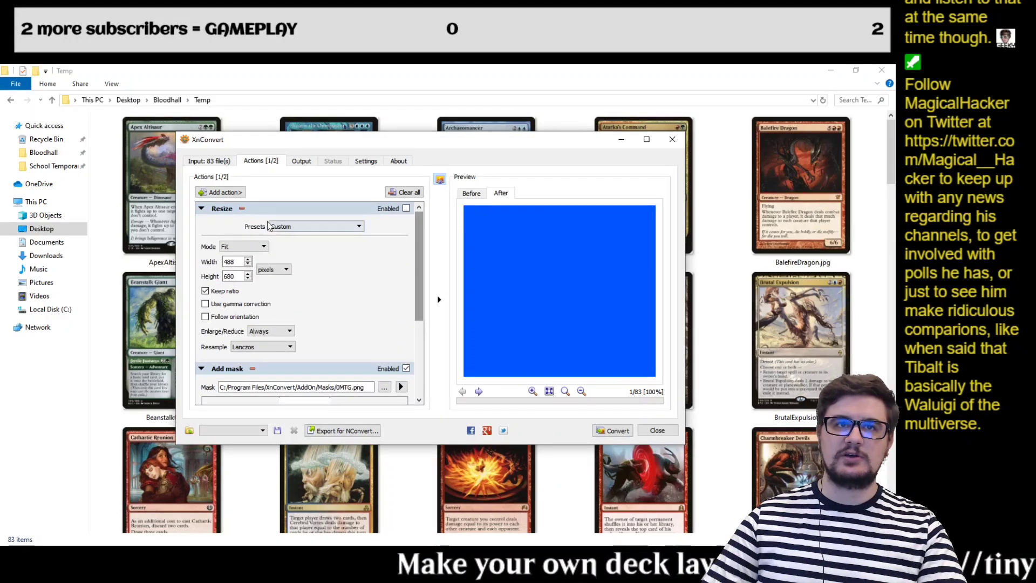
{"action": "left_click_drag", "start_coordinate": [420, 260], "coordinate": [419, 337]}
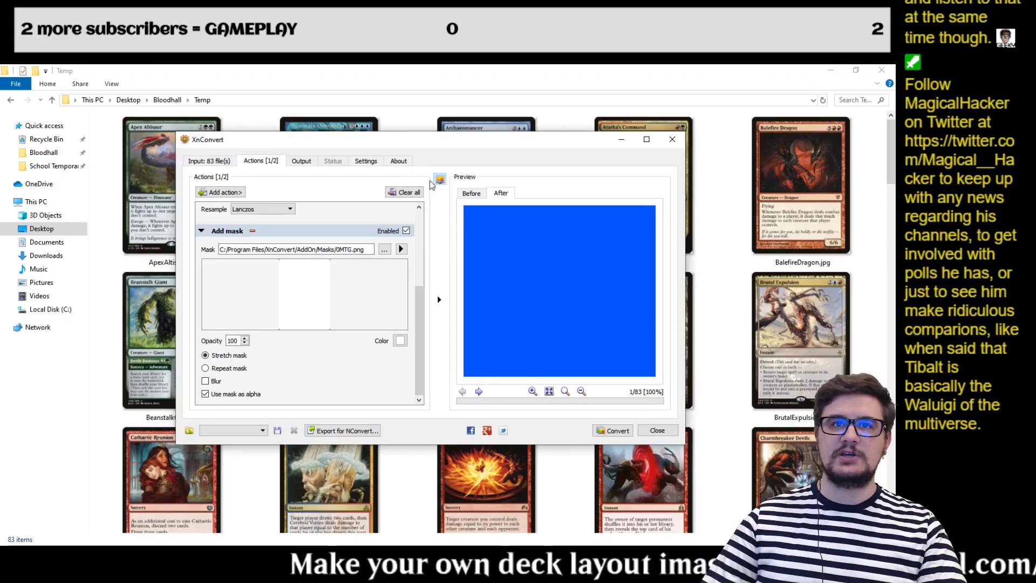
{"action": "left_click", "coordinate": [472, 194]}
{"action": "left_click", "coordinate": [501, 193]}
{"action": "scroll", "coordinate": [503, 263], "scroll_direction": "up", "scroll_amount": 2}
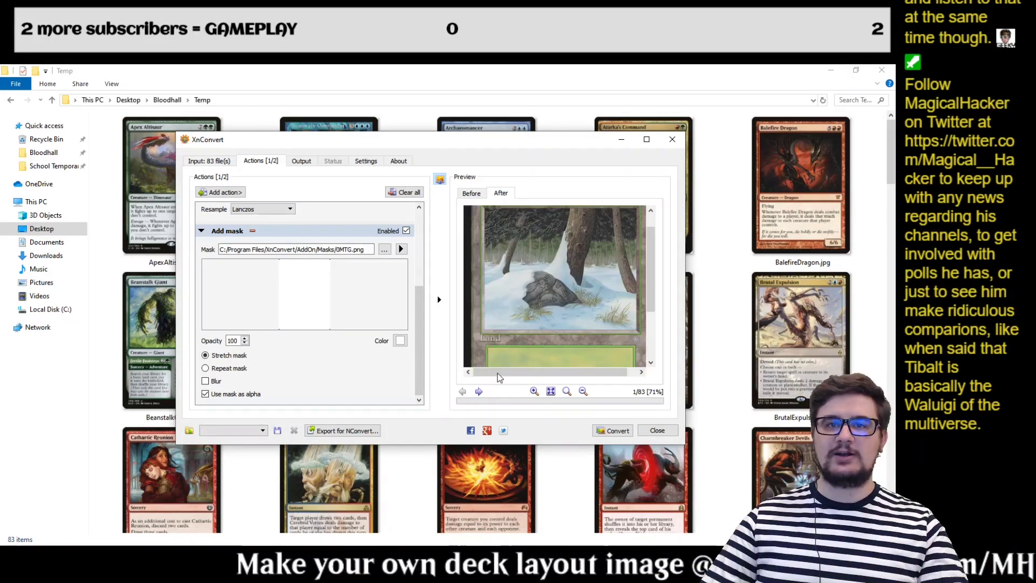
{"action": "scroll", "coordinate": [538, 319], "scroll_direction": "down", "scroll_amount": 5}
{"action": "scroll", "coordinate": [538, 318], "scroll_direction": "up", "scroll_amount": 5}
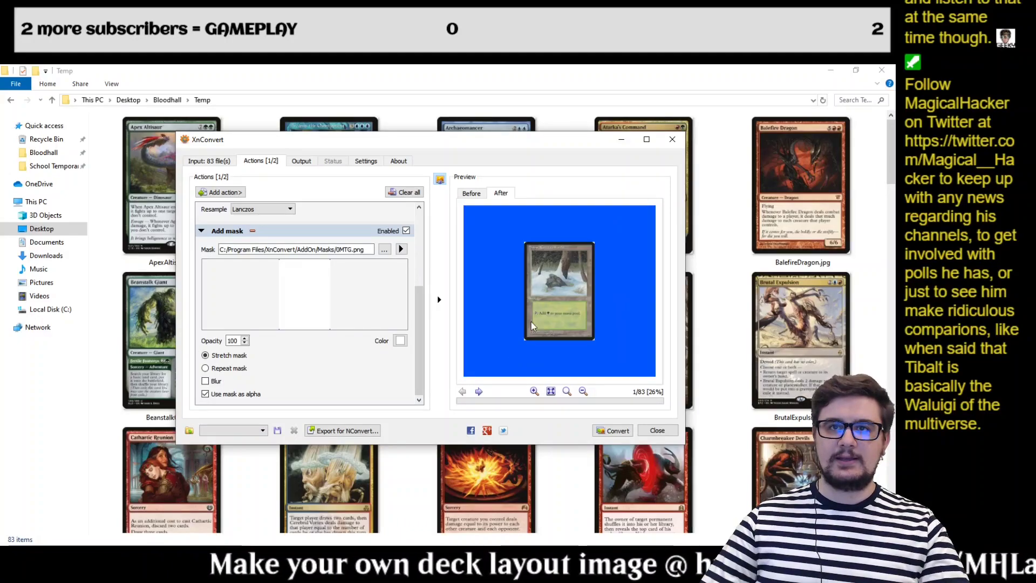
{"action": "left_click_drag", "start_coordinate": [653, 284], "coordinate": [652, 342]}
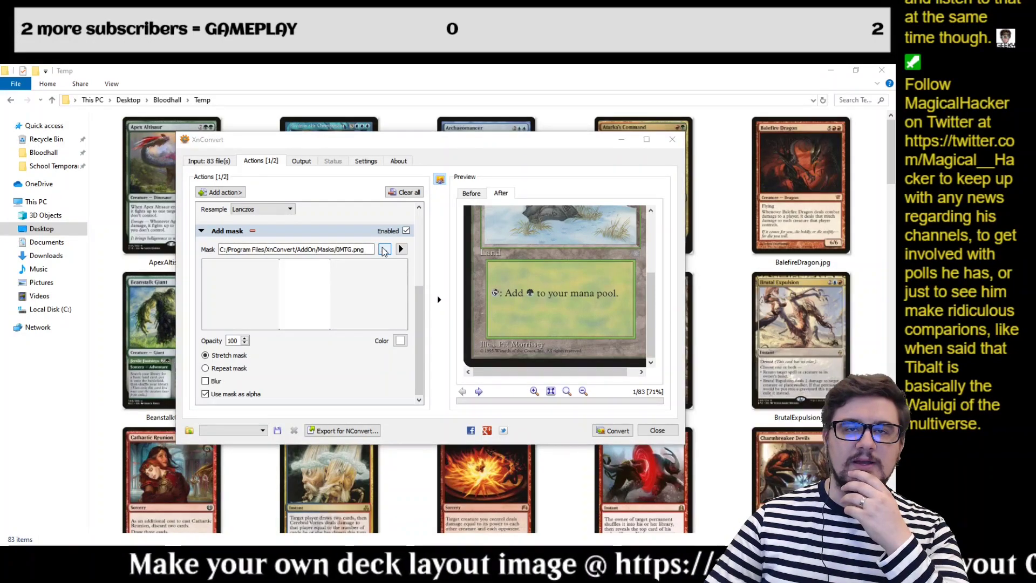
- Choose 0MTG.png as the mask image and inspect the card's edges and lower border in the After preview
{"action": "left_click", "coordinate": [383, 250]}
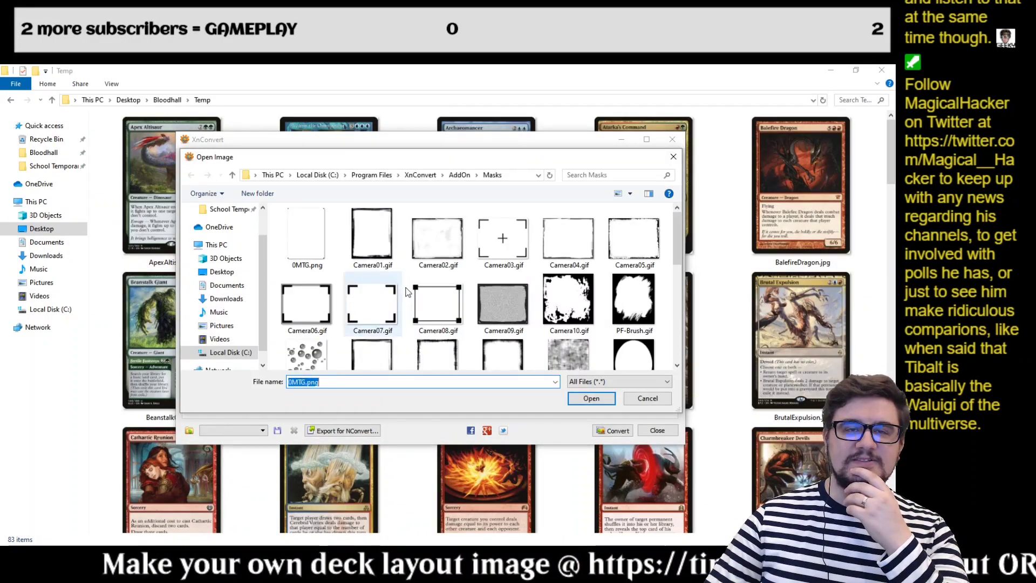
{"action": "left_click", "coordinate": [590, 398]}
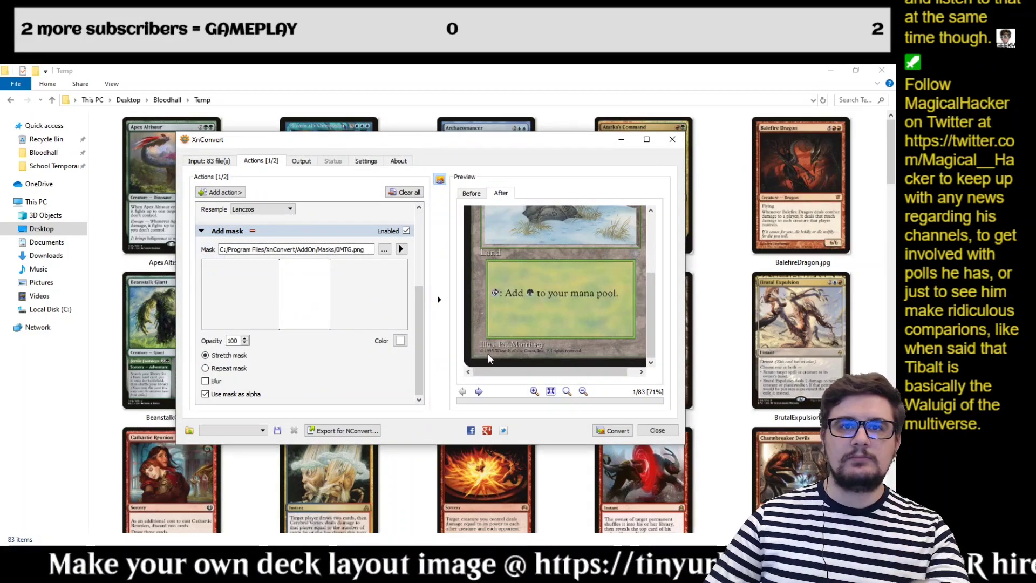
{"action": "scroll", "coordinate": [488, 359], "scroll_direction": "up", "scroll_amount": 5}
{"action": "scroll", "coordinate": [518, 324], "scroll_direction": "down", "scroll_amount": 6}
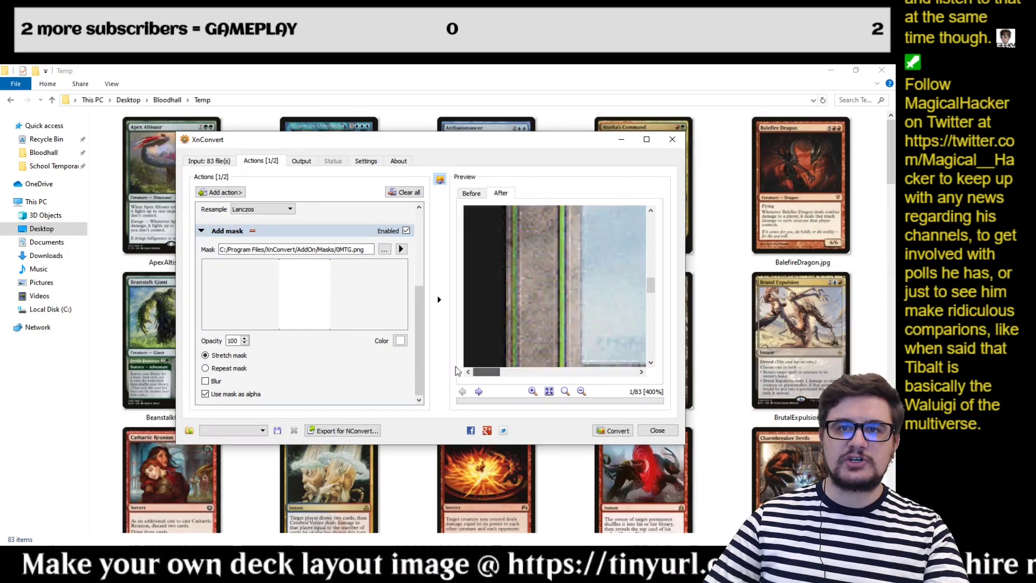
{"action": "scroll", "coordinate": [521, 356], "scroll_direction": "up", "scroll_amount": 4}
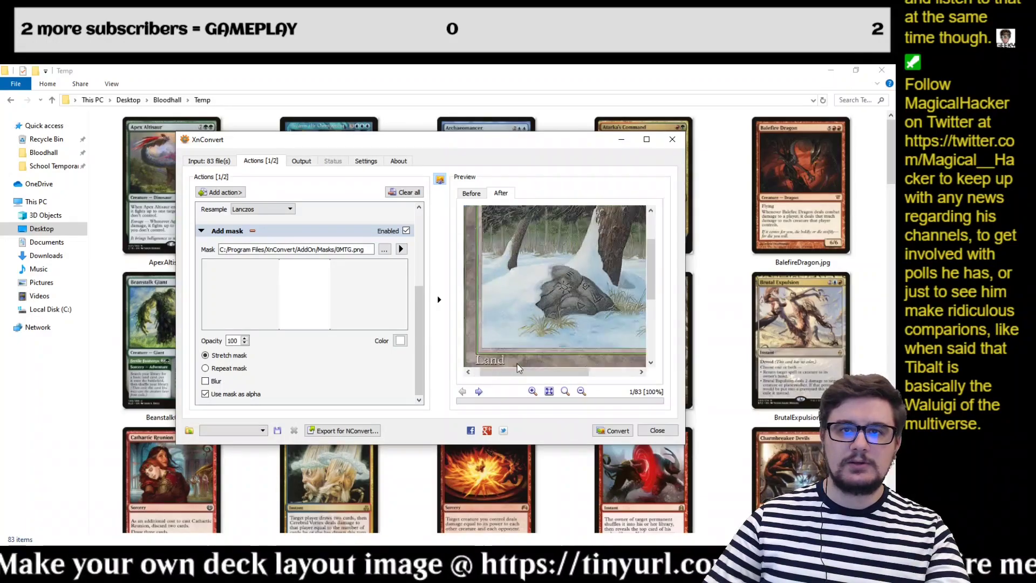
{"action": "left_click_drag", "start_coordinate": [650, 255], "coordinate": [649, 335]}
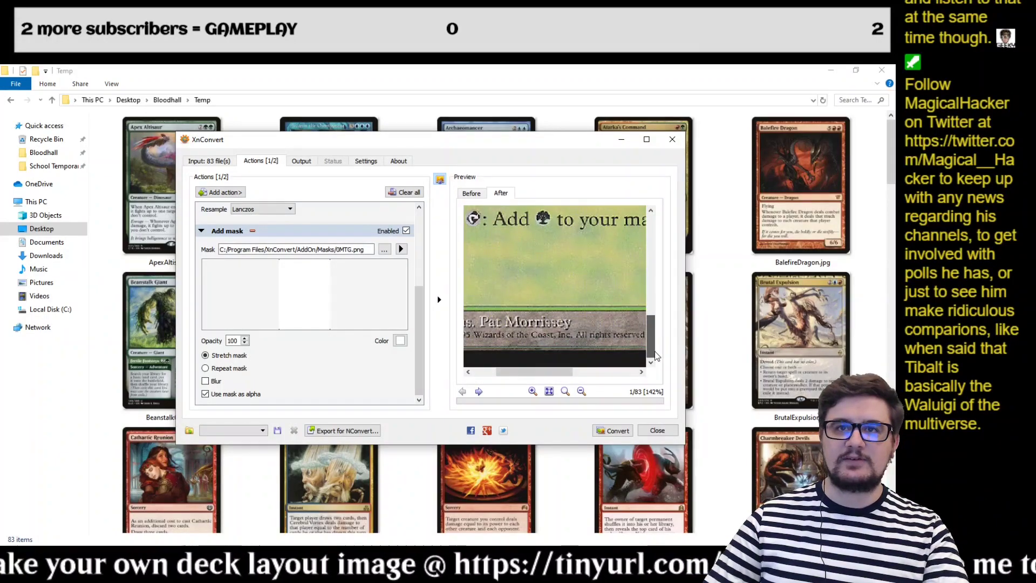
- Inspect the lower-left corner of the masked first card at high zoom in the After preview
{"action": "left_click_drag", "start_coordinate": [534, 372], "coordinate": [458, 375]}
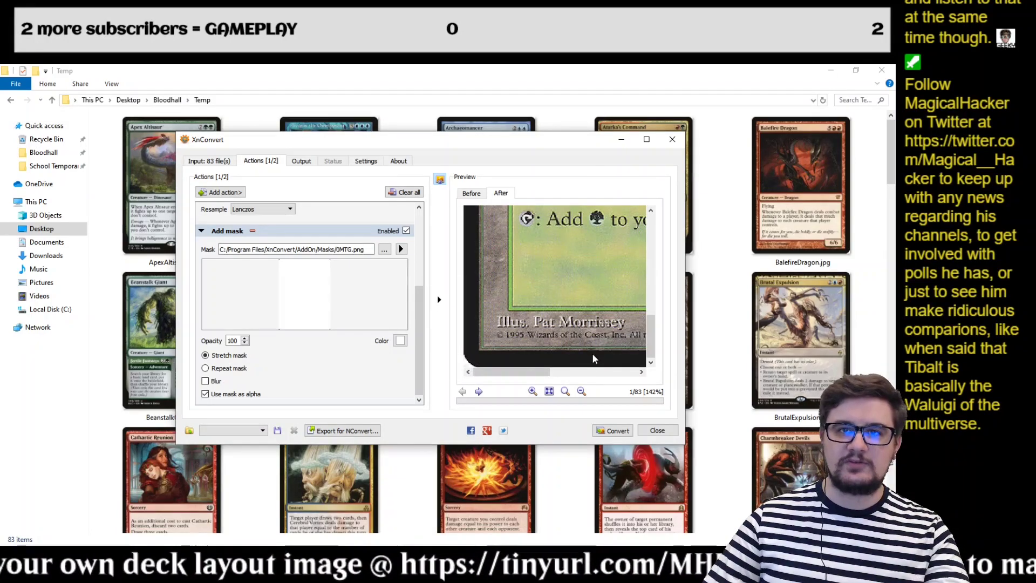
{"action": "scroll", "coordinate": [519, 325], "scroll_direction": "up", "scroll_amount": 5}
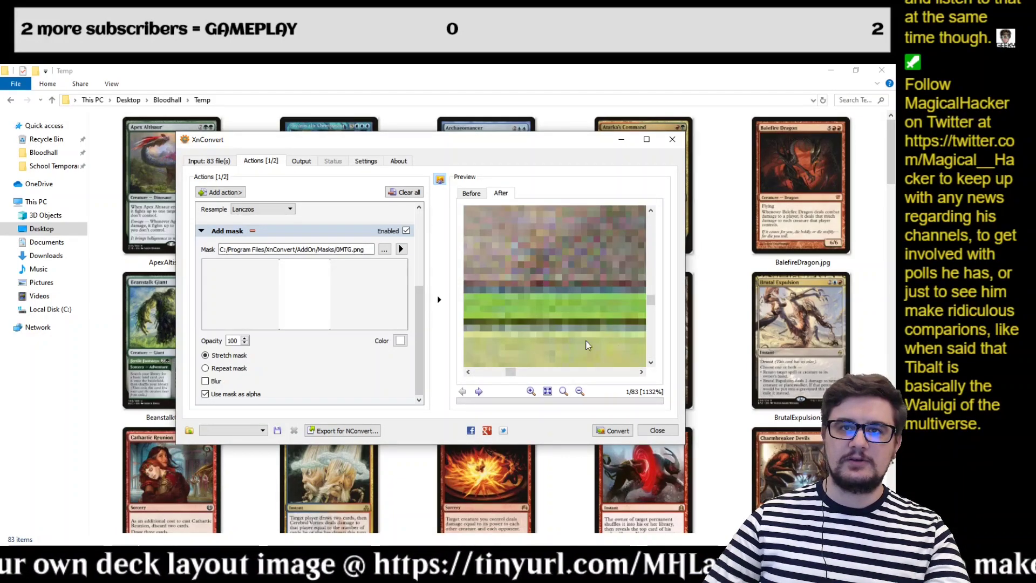
{"action": "left_click_drag", "start_coordinate": [652, 308], "coordinate": [657, 369]}
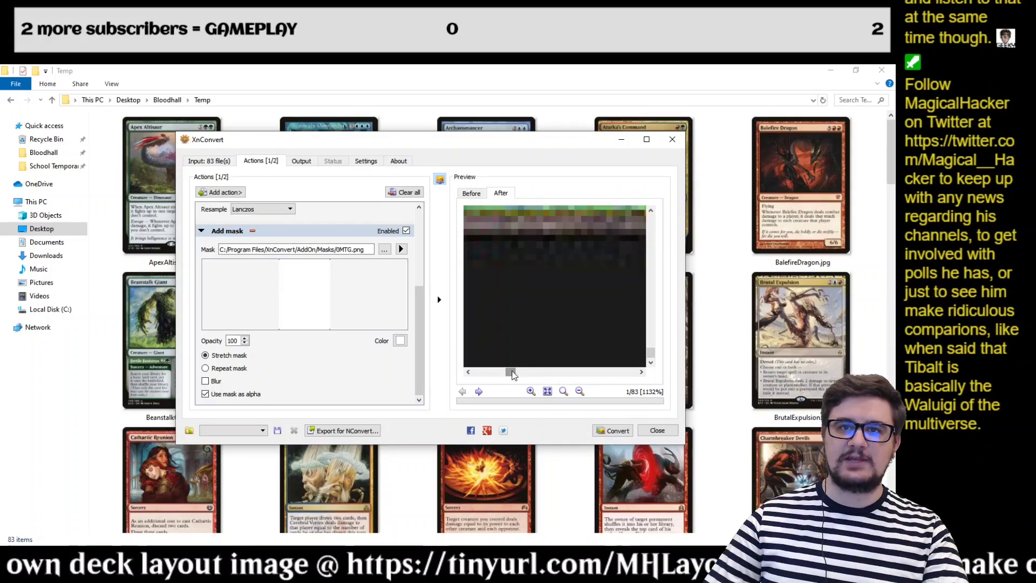
{"action": "left_click_drag", "start_coordinate": [512, 371], "coordinate": [418, 374]}
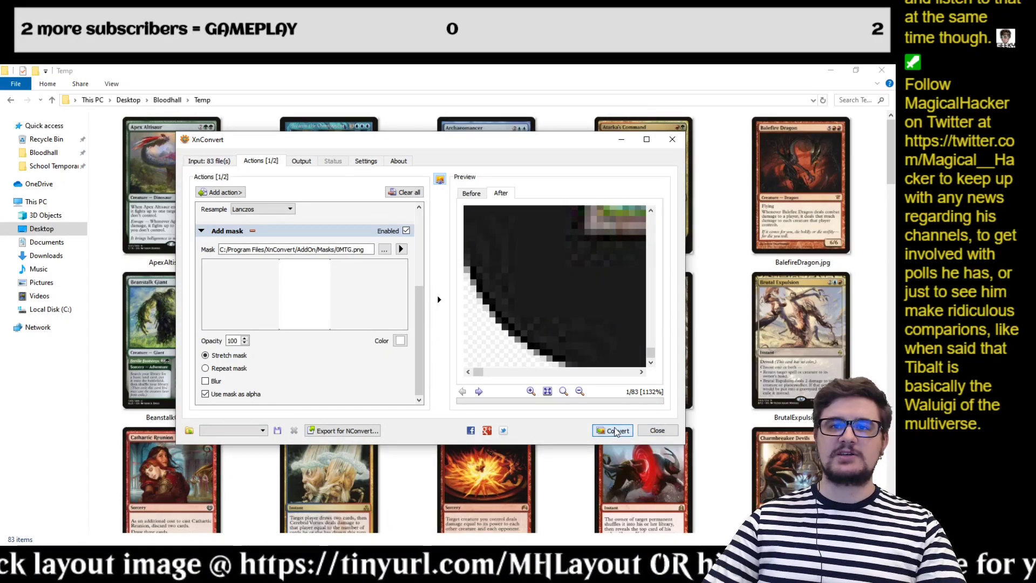
- Convert all the input card images, accepting the deletion of the originals, move the New Set folder window aside and close XnConvert
{"action": "left_click", "coordinate": [615, 431]}
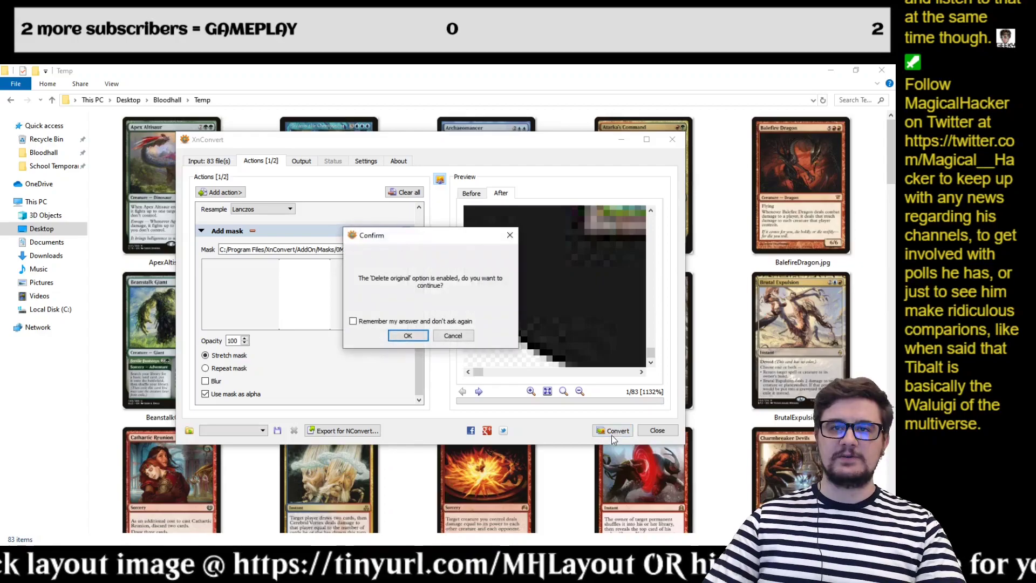
{"action": "left_click", "coordinate": [408, 336]}
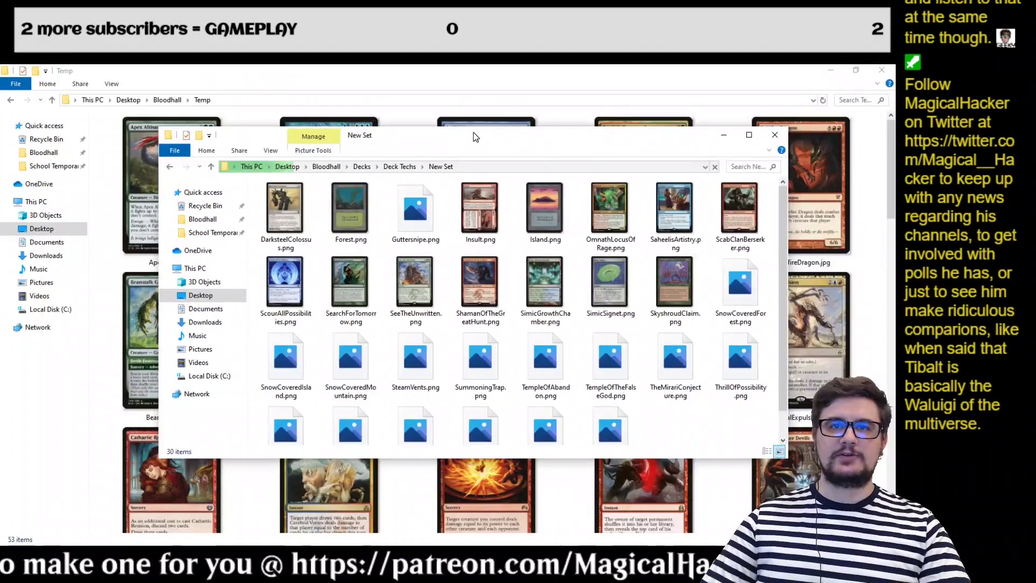
{"action": "left_click_drag", "start_coordinate": [474, 131], "coordinate": [0, 230]}
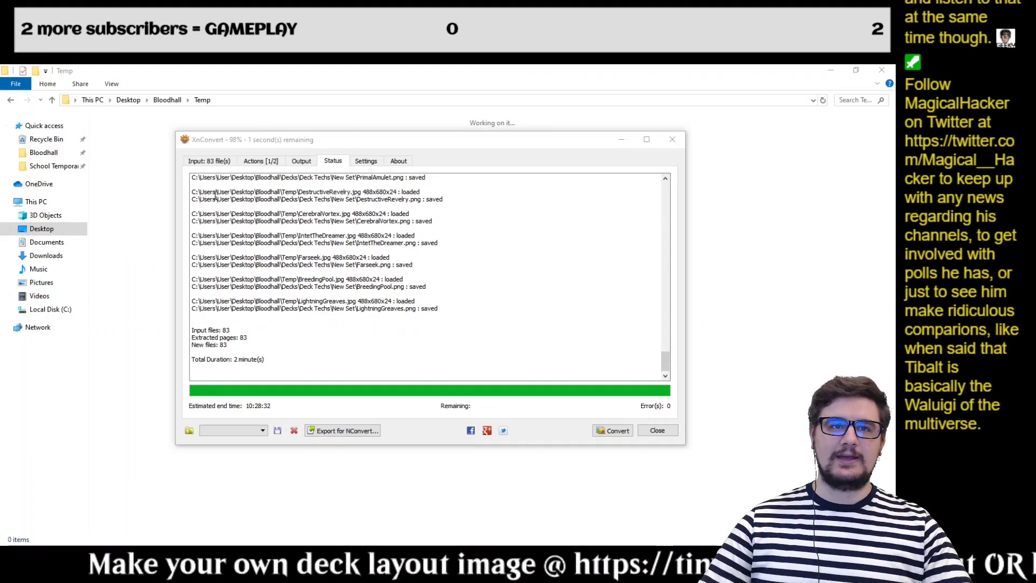
{"action": "left_click", "coordinate": [667, 428]}
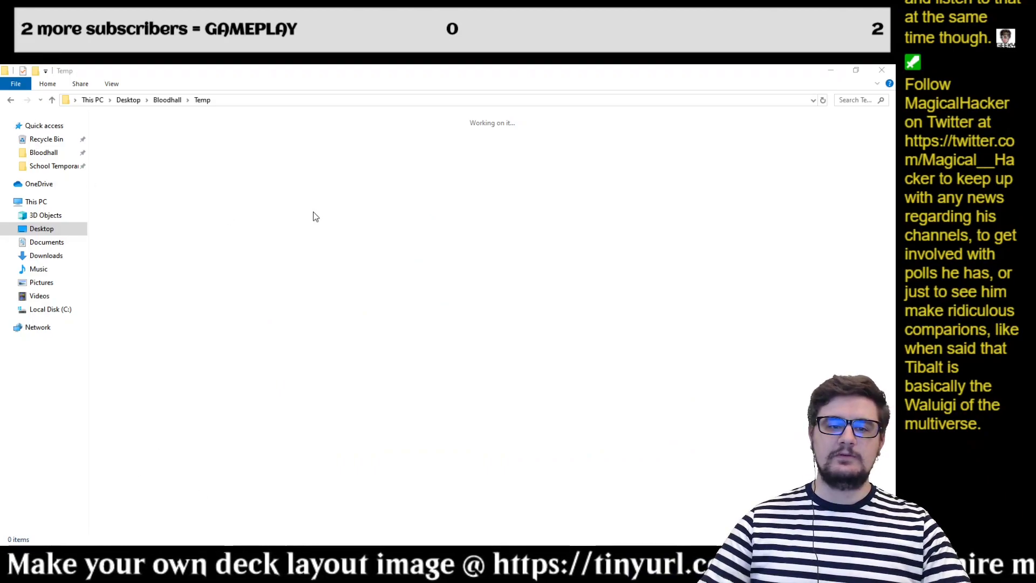
- Bring the converted PNG card images into the Temp folder and select ApexAltisaur.png
{"action": "left_click", "coordinate": [341, 231]}
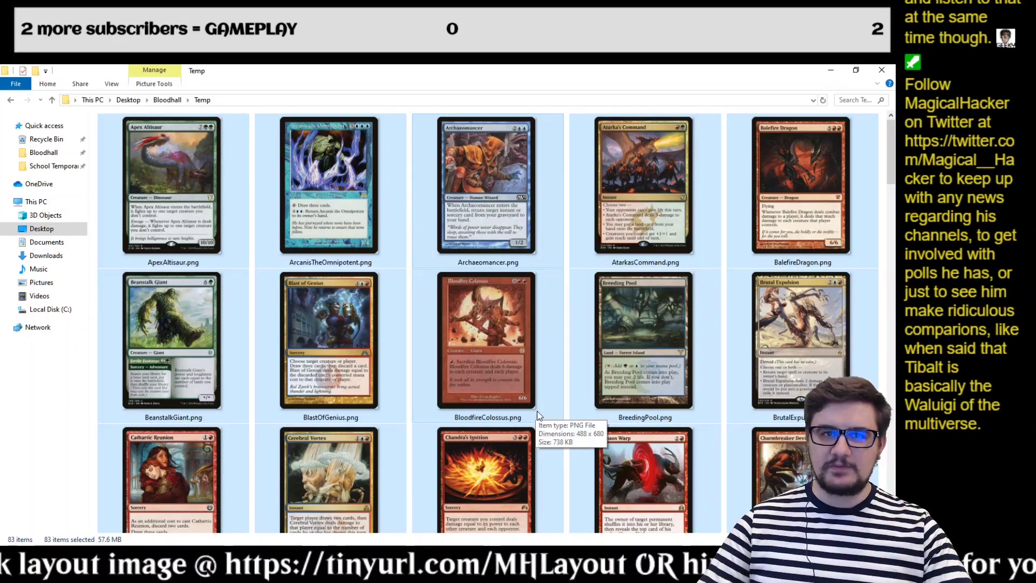
{"action": "left_click", "coordinate": [410, 384]}
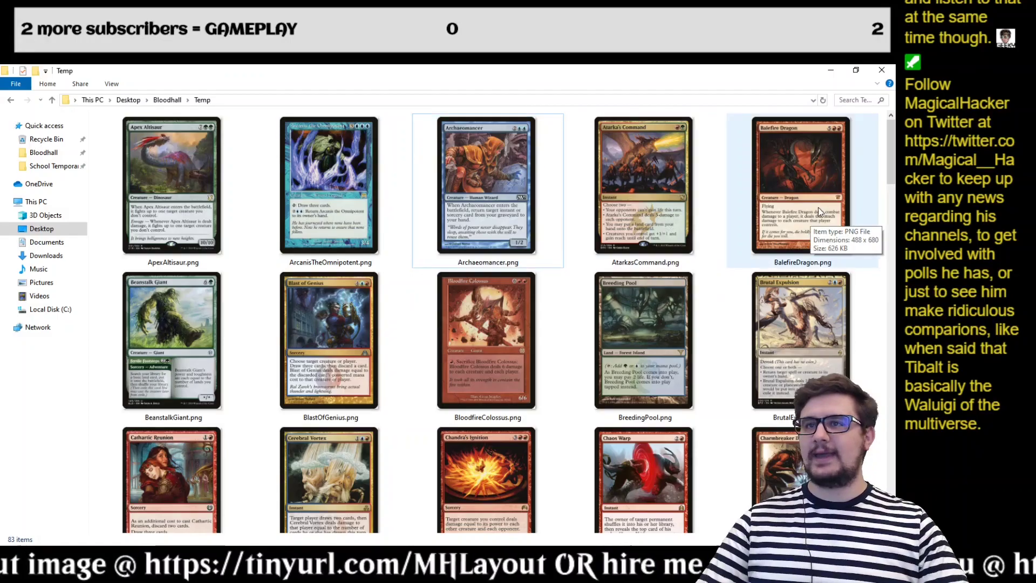
{"action": "left_click", "coordinate": [182, 196]}
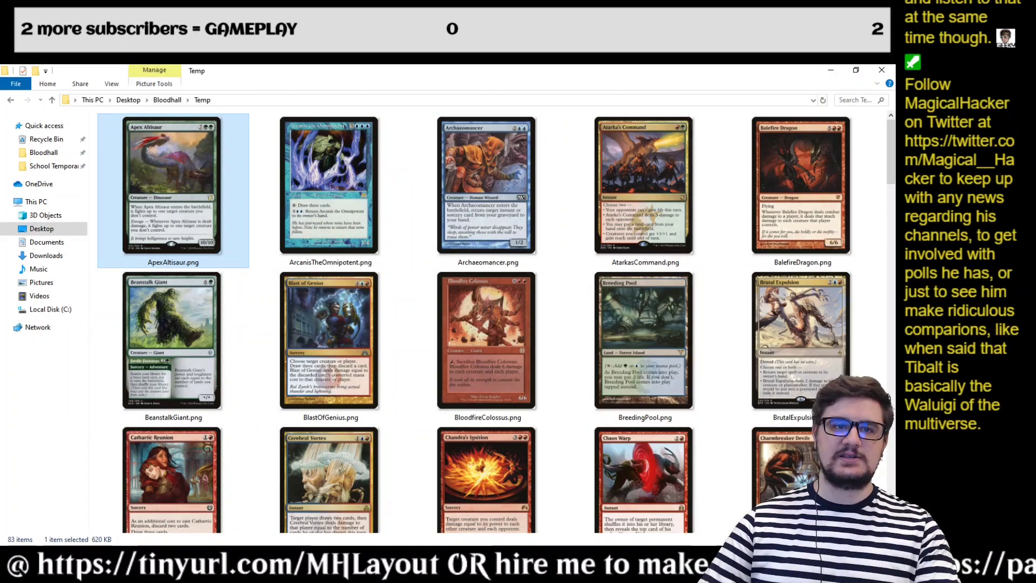
- Switch to GIMP, select the first card layer in the Both group and try to paste the card image there
{"action": "key", "text": "alt+Tab"}
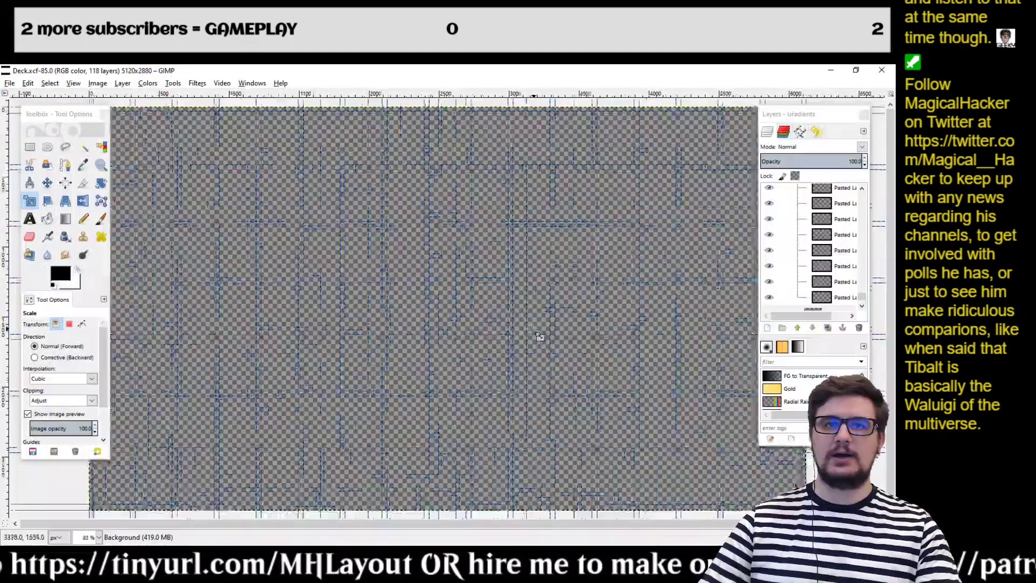
{"action": "scroll", "coordinate": [533, 330], "scroll_direction": "down", "scroll_amount": 1}
{"action": "scroll", "coordinate": [822, 234], "scroll_direction": "up", "scroll_amount": 5}
{"action": "left_click_drag", "start_coordinate": [862, 284], "coordinate": [848, 192]}
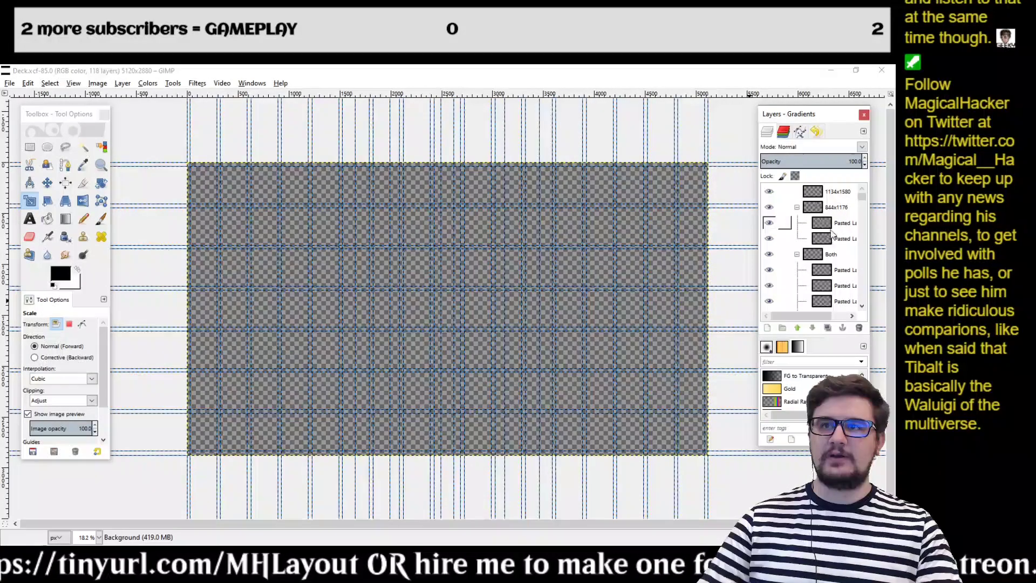
{"action": "left_click", "coordinate": [824, 194]}
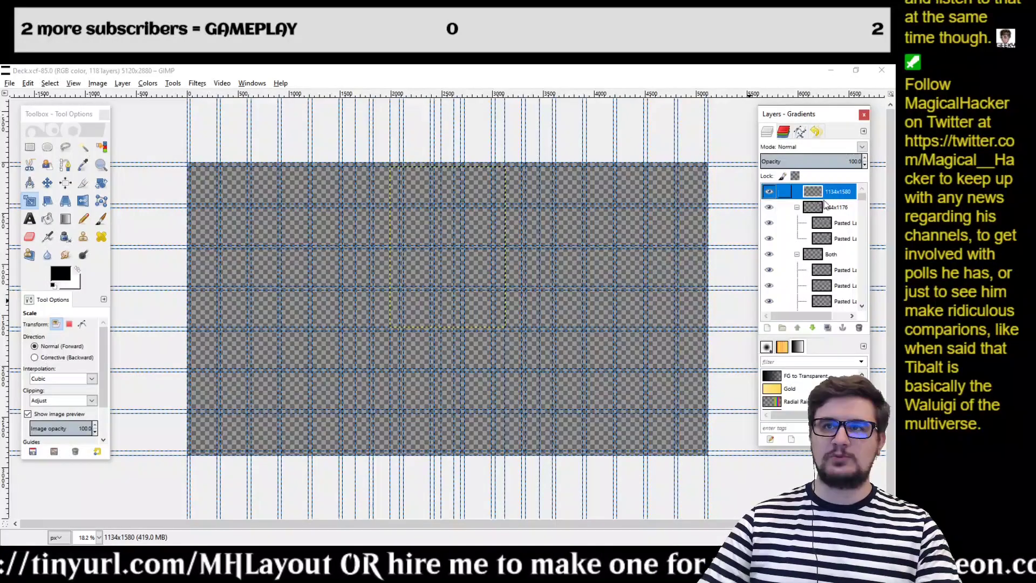
{"action": "left_click", "coordinate": [826, 209]}
{"action": "left_click", "coordinate": [833, 224]}
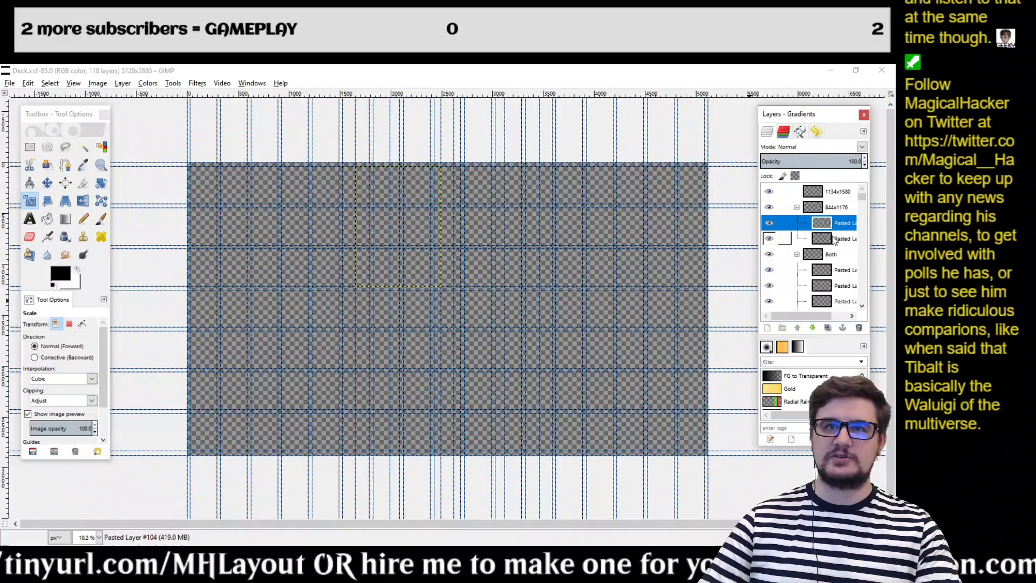
{"action": "left_click", "coordinate": [835, 239]}
{"action": "left_click", "coordinate": [831, 254]}
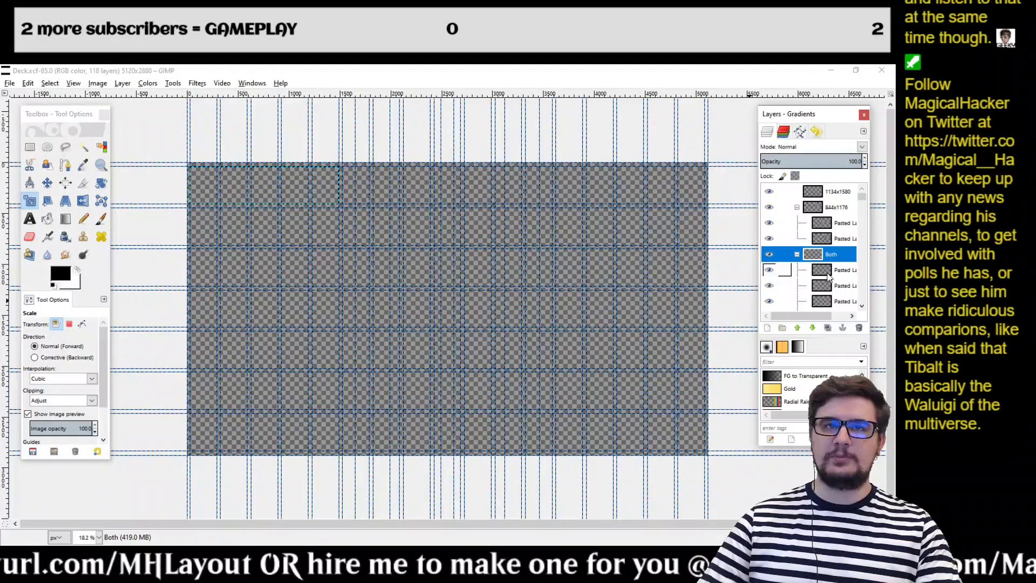
{"action": "left_click", "coordinate": [830, 274]}
{"action": "key", "text": "ctrl+v"}
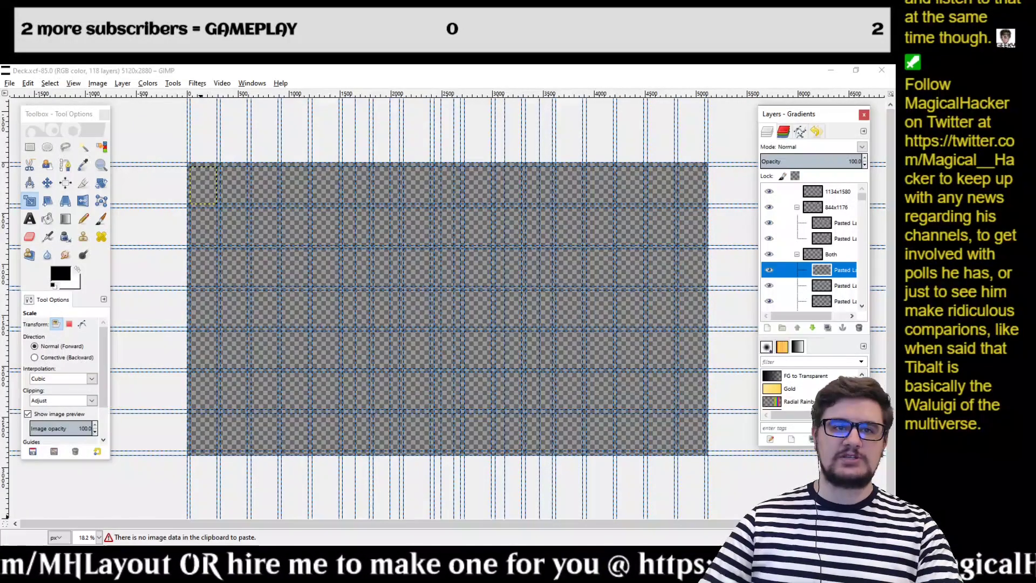
- Copy ApexAltisaur.png from the Temp folder, hide GIMP's docks and try to paste the card into the deck template
{"action": "left_click", "coordinate": [255, 510]}
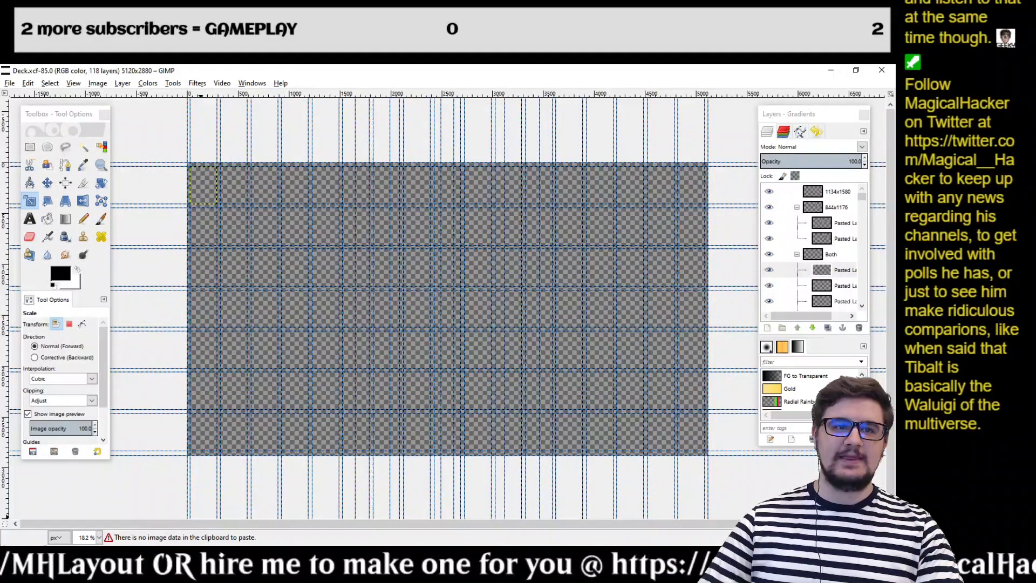
{"action": "key", "text": "alt+Tab"}
{"action": "right_click", "coordinate": [154, 169]}
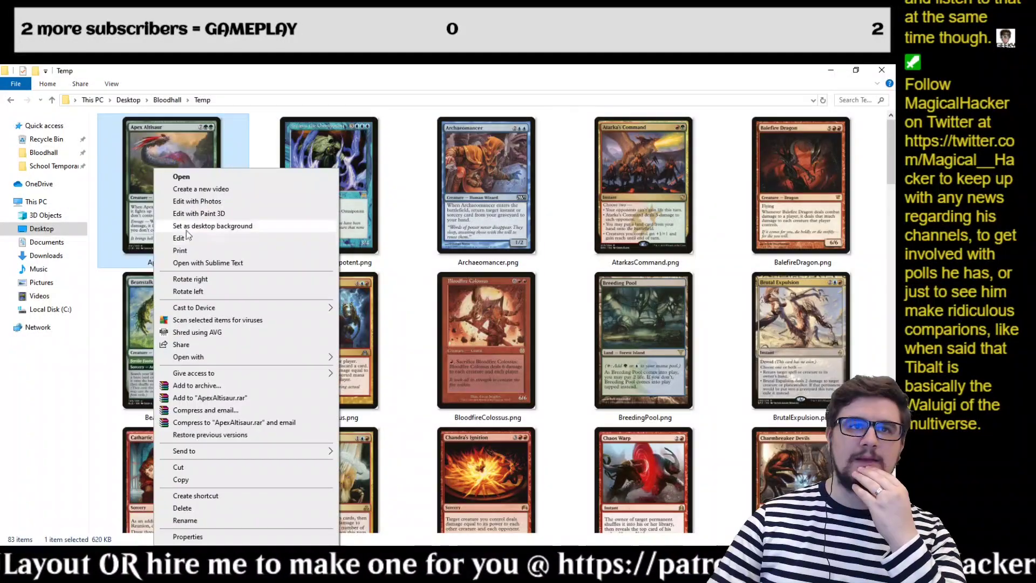
{"action": "left_click", "coordinate": [205, 484]}
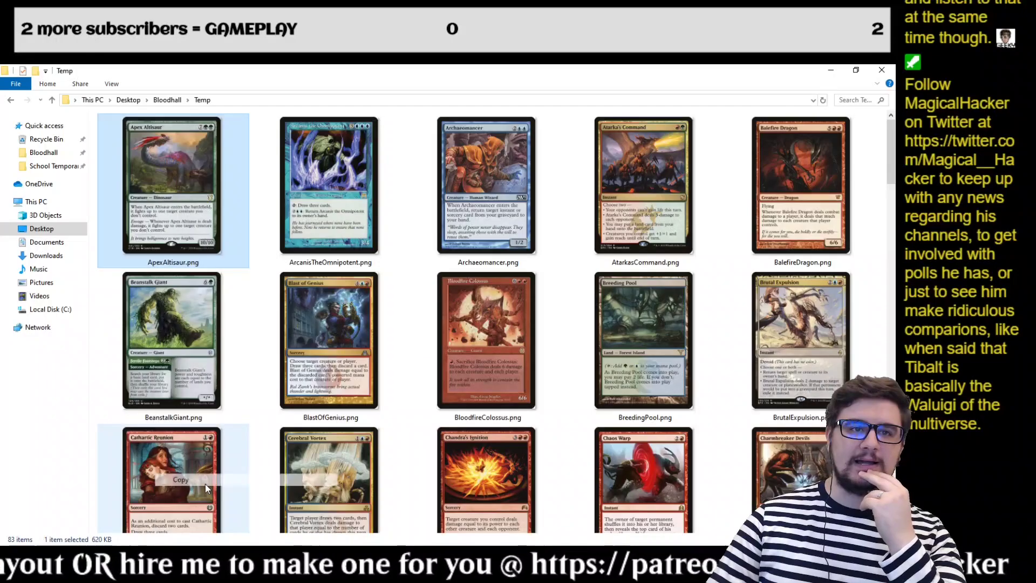
{"action": "key", "text": "alt+Tab"}
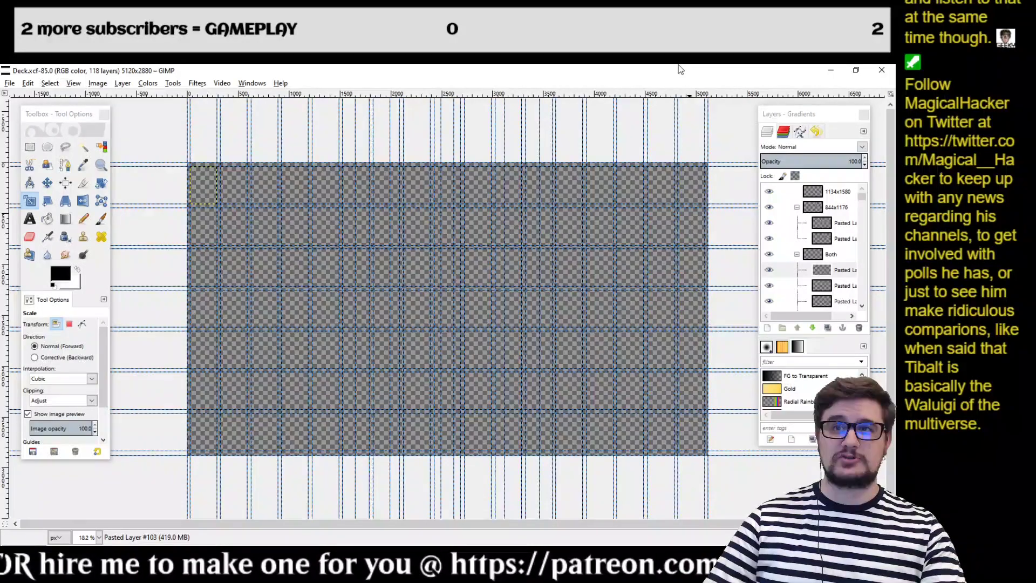
{"action": "key", "text": "Tab"}
{"action": "key", "text": "ctrl+v"}
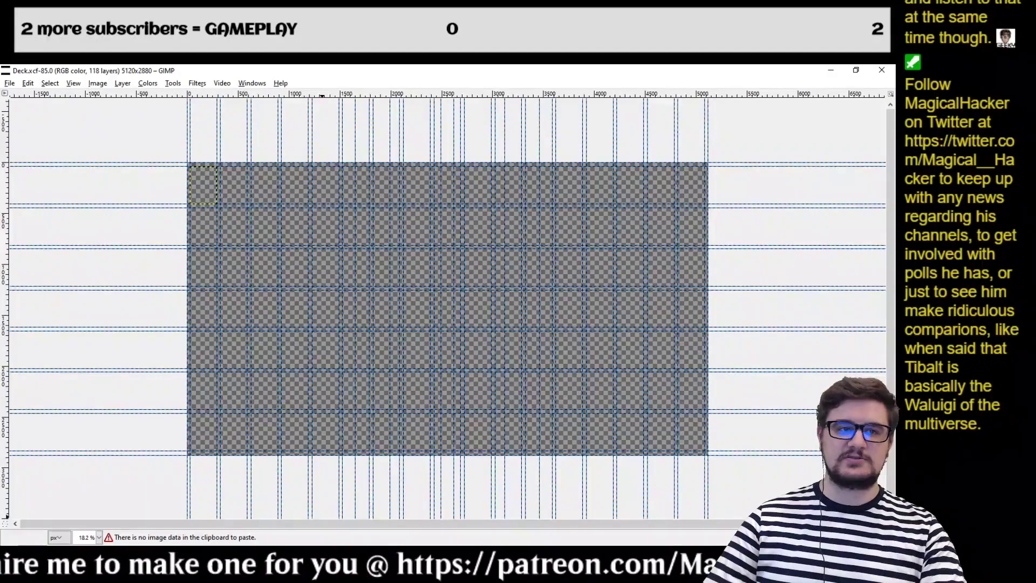
- Return to the Temp folder, select every card image from ApexAltisaur.png to WorldspineWurm.png and look over their thumbnails
{"action": "mouse_move", "coordinate": [73, 580]}
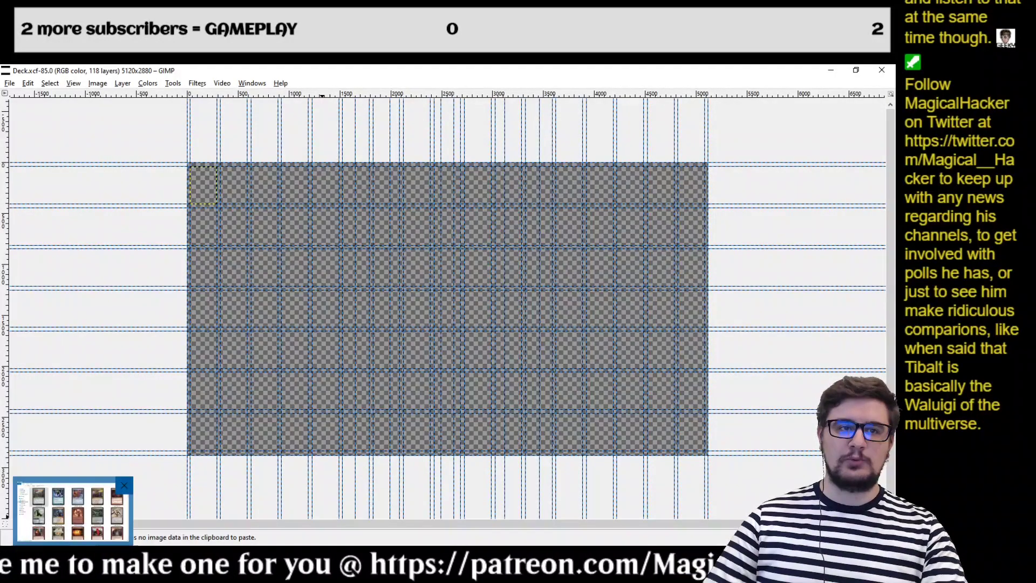
{"action": "left_click", "coordinate": [73, 510]}
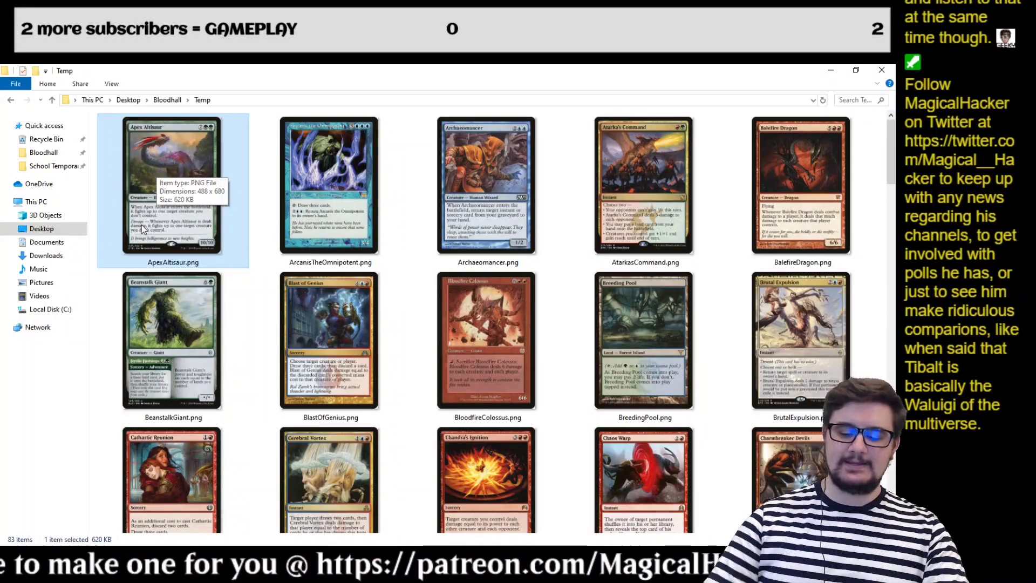
{"action": "key", "text": "shift+Down"}
{"action": "key", "text": "shift+Down"}
{"action": "key", "text": "shift+Down"}
{"action": "key", "text": "shift+Down"}
{"action": "key", "text": "shift+Down"}
{"action": "key", "text": "shift+Down"}
{"action": "key", "text": "shift+Down"}
{"action": "key", "text": "shift+Down"}
{"action": "key", "text": "shift+Down"}
{"action": "key", "text": "shift+Down"}
{"action": "key", "text": "shift+Down"}
{"action": "key", "text": "shift+Down"}
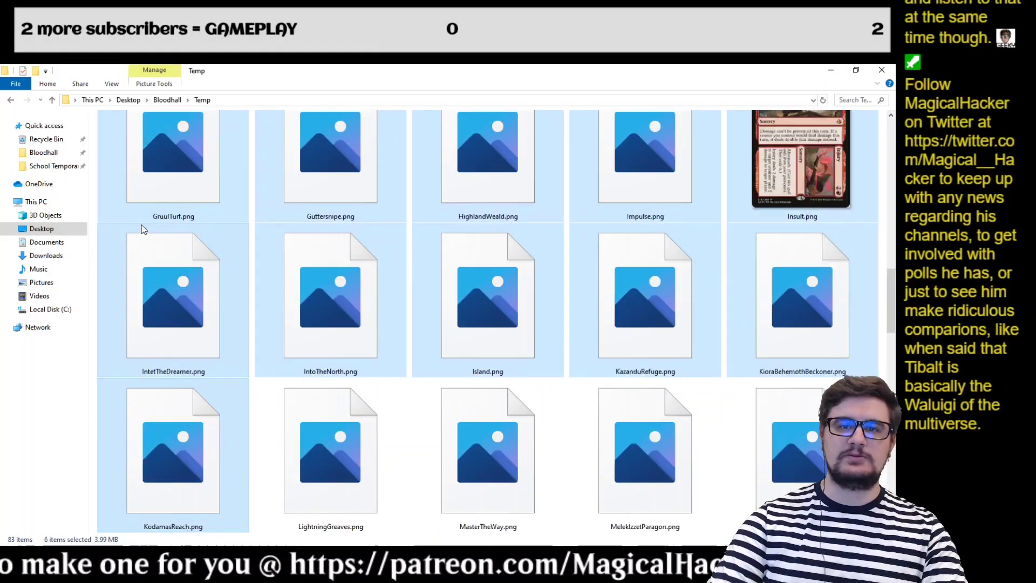
{"action": "key", "text": "shift+Down"}
{"action": "key", "text": "shift+Down"}
{"action": "key", "text": "shift+Down"}
{"action": "key", "text": "shift+Down"}
{"action": "key", "text": "shift+Down"}
{"action": "key", "text": "shift+Down"}
{"action": "key", "text": "shift+Down"}
{"action": "key", "text": "shift+Down"}
{"action": "key", "text": "shift+Down"}
{"action": "key", "text": "shift+Down"}
{"action": "key", "text": "shift+Down"}
{"action": "key", "text": "shift+Down"}
{"action": "key", "text": "shift+Down"}
{"action": "key", "text": "shift+Down"}
{"action": "key", "text": "shift+Down"}
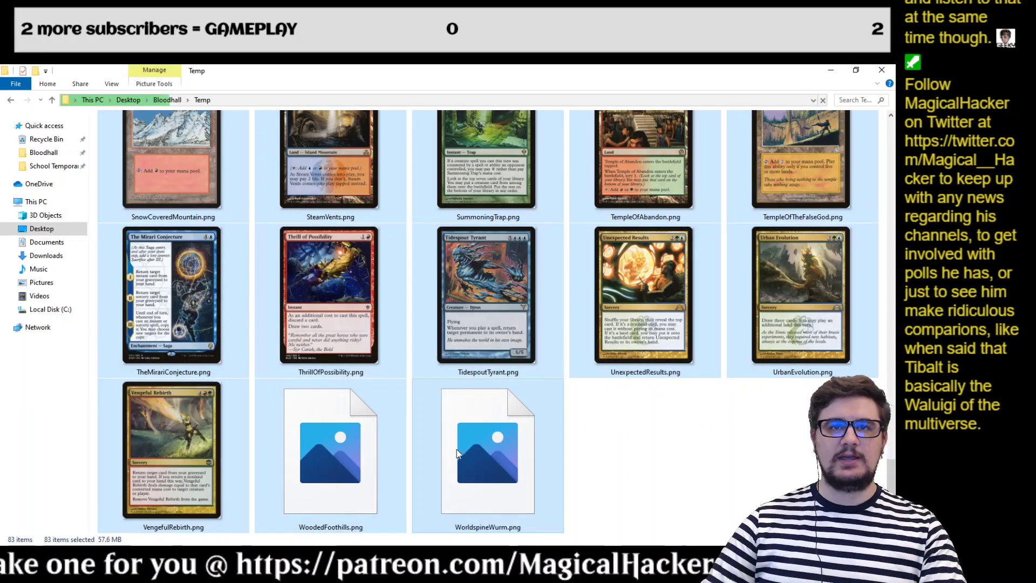
{"action": "scroll", "coordinate": [401, 313], "scroll_direction": "down", "scroll_amount": 10}
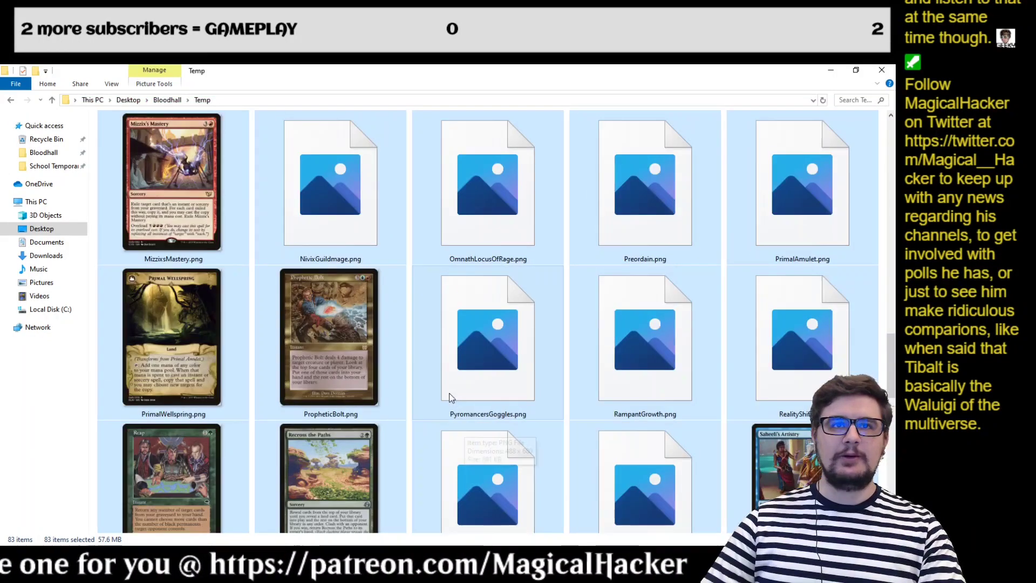
{"action": "scroll", "coordinate": [404, 313], "scroll_direction": "up", "scroll_amount": 5}
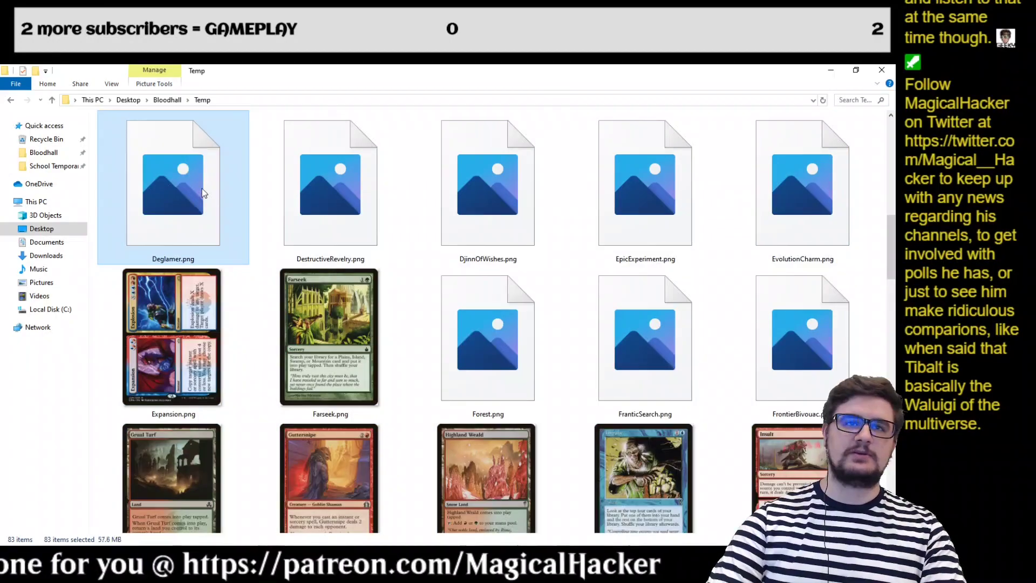
- Select the card images from ApexAltisaur.png through Forest.png and bring up their available file actions
{"action": "left_click", "coordinate": [203, 191]}
{"action": "scroll", "coordinate": [202, 189], "scroll_direction": "up", "scroll_amount": 3}
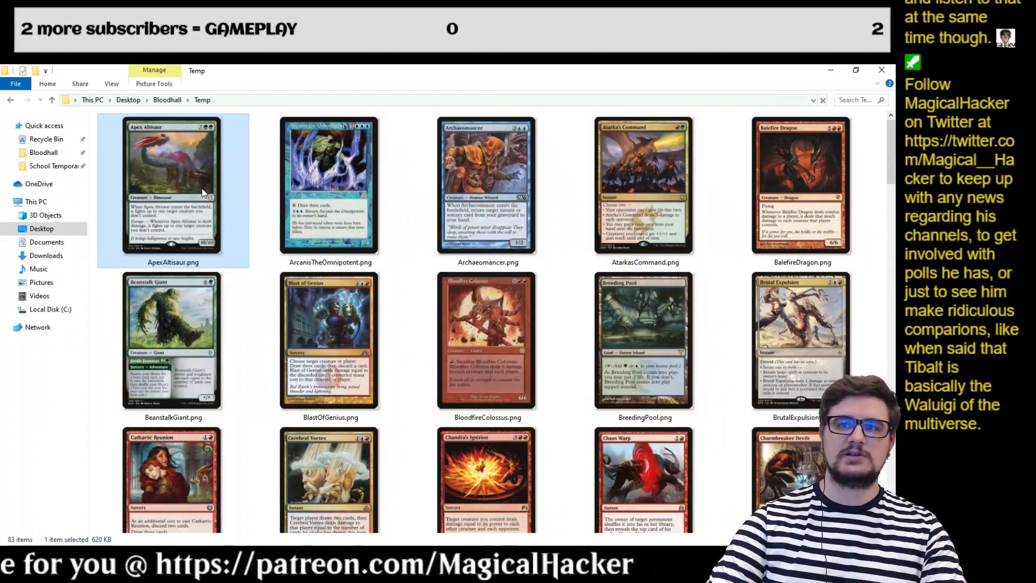
{"action": "left_click", "coordinate": [201, 189], "text": "shift"}
{"action": "scroll", "coordinate": [202, 189], "scroll_direction": "down", "scroll_amount": 1}
{"action": "key", "text": "shift+Down"}
{"action": "key", "text": "shift+Down"}
{"action": "key", "text": "shift+Down"}
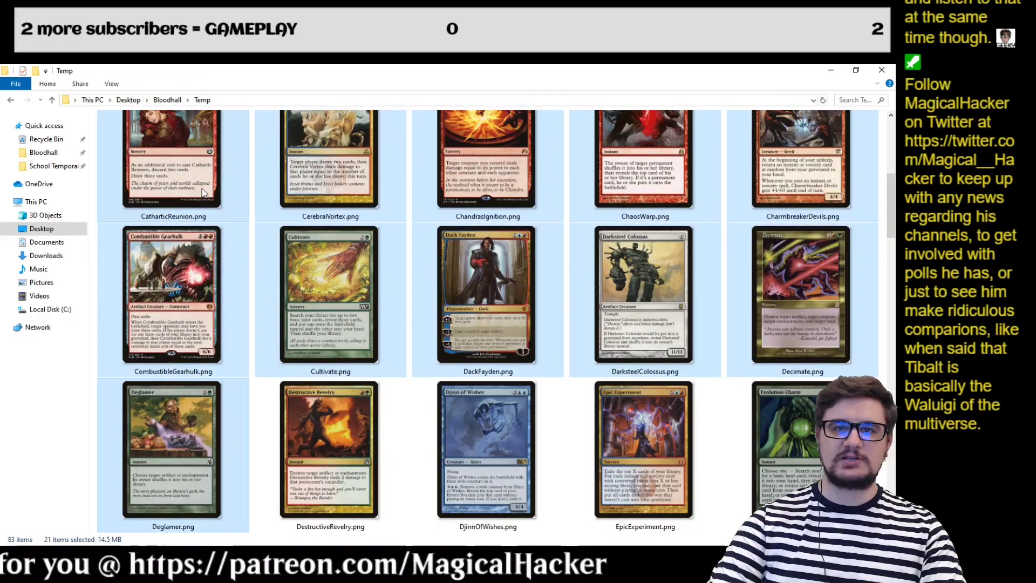
{"action": "key", "text": "shift+Right"}
{"action": "key", "text": "shift+Right"}
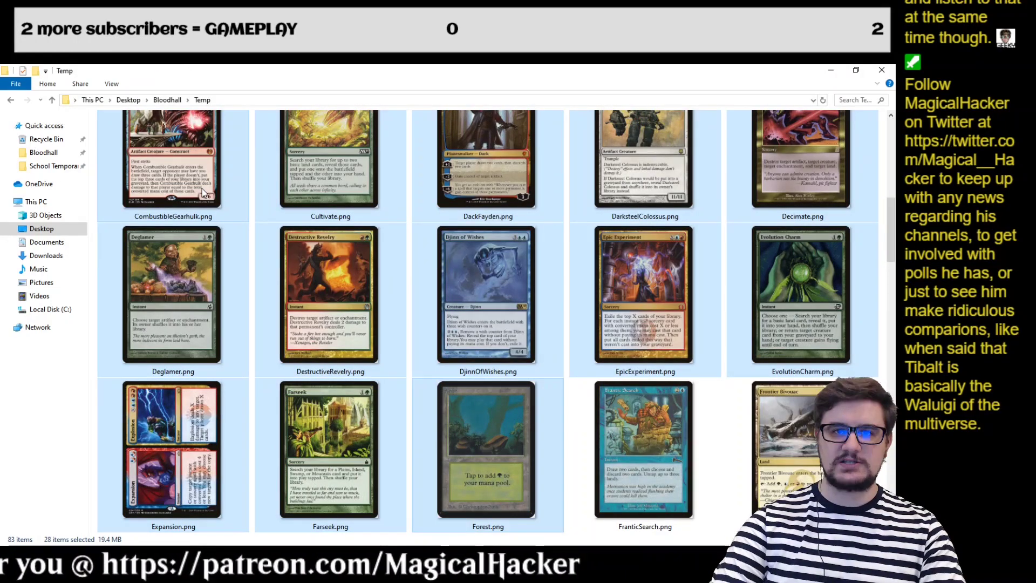
{"action": "right_click", "coordinate": [487, 416]}
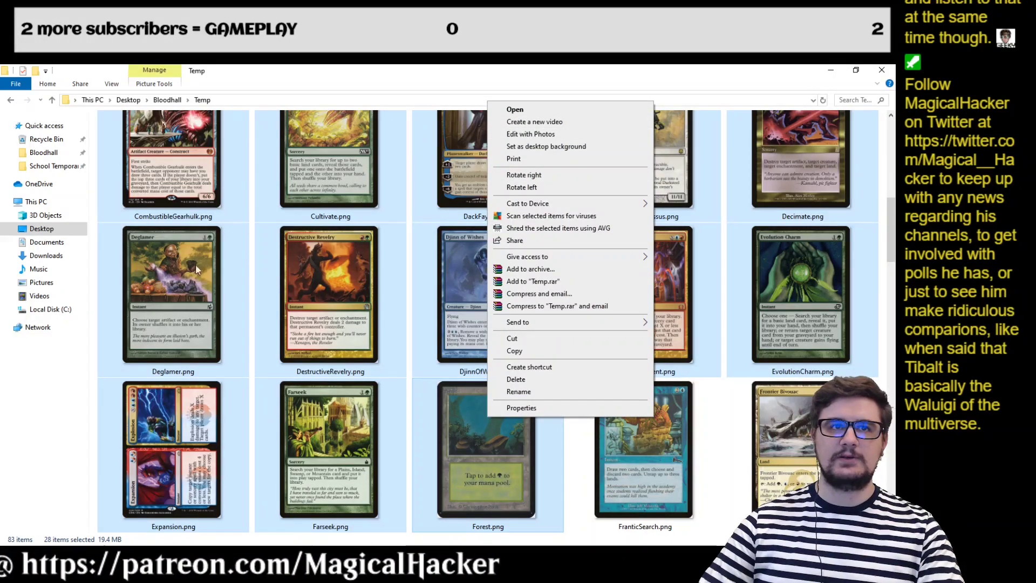
- Select the ten card images from ApexAltisaur.png through BrutalExpulsion.png and open them for editing in GIMP
{"action": "left_click", "coordinate": [173, 200]}
{"action": "scroll", "coordinate": [173, 200], "scroll_direction": "up", "scroll_amount": 6}
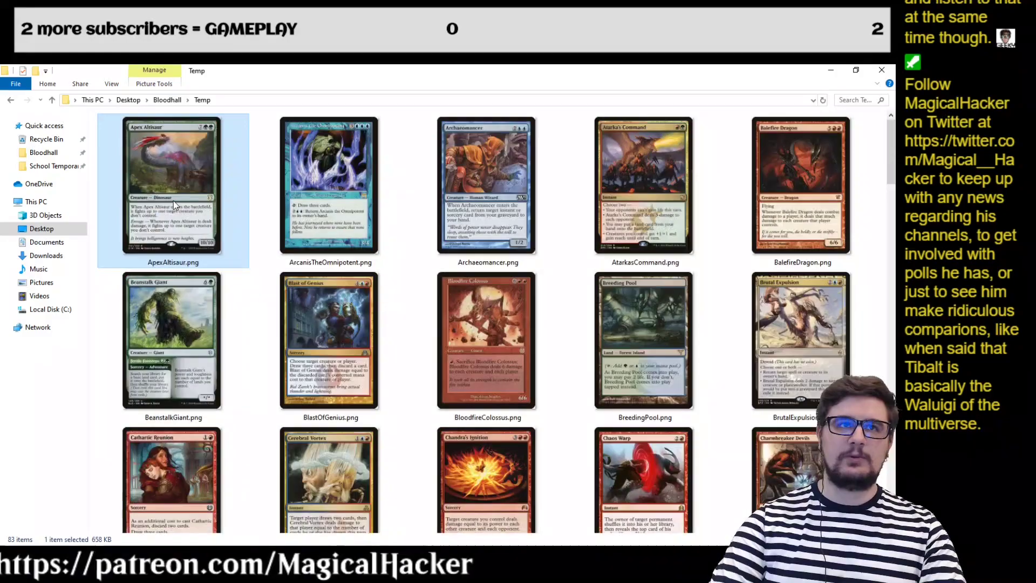
{"action": "left_click", "coordinate": [173, 200], "text": "shift"}
{"action": "left_click", "coordinate": [796, 275], "text": "shift"}
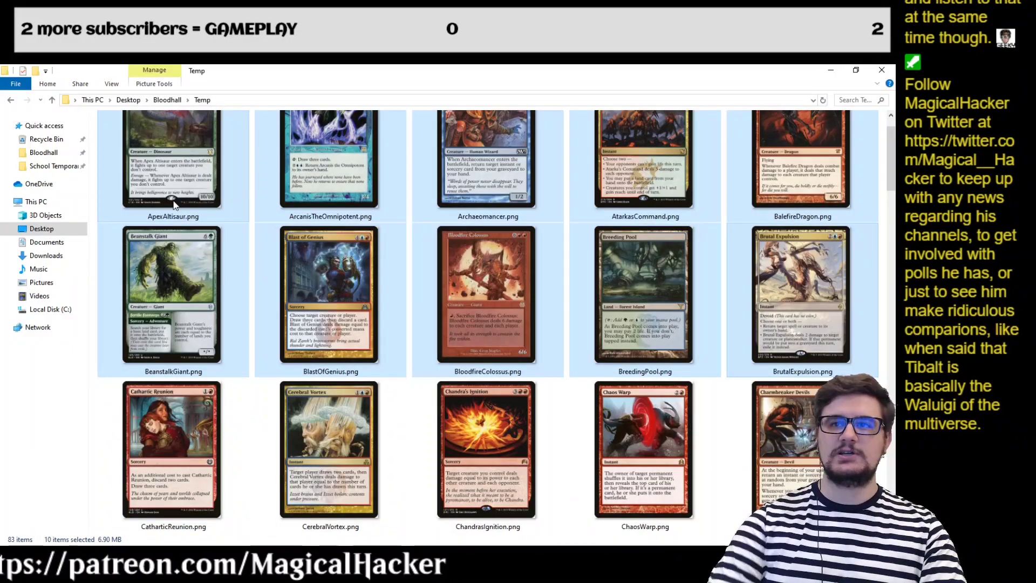
{"action": "right_click", "coordinate": [798, 275]}
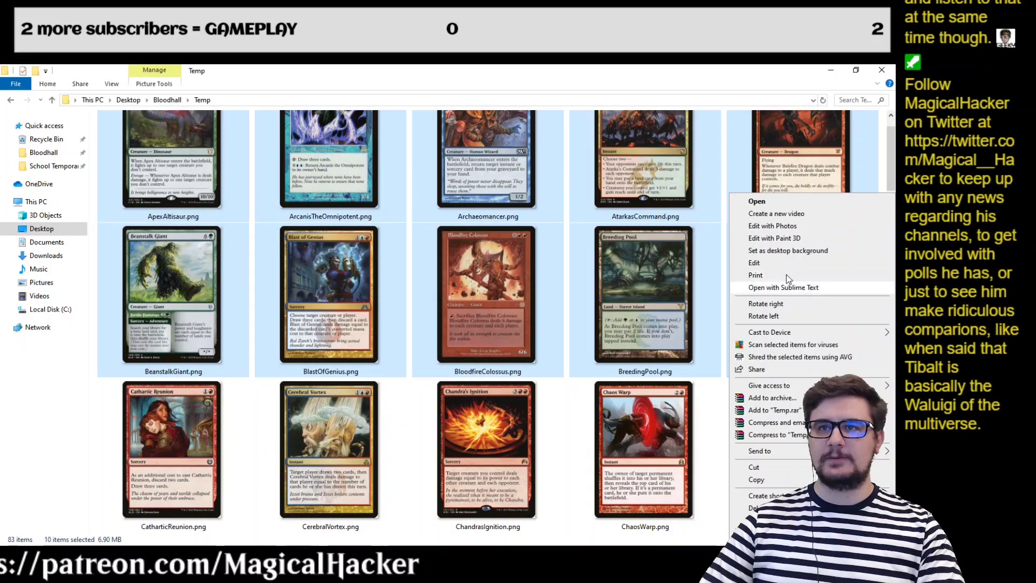
{"action": "left_click", "coordinate": [777, 263]}
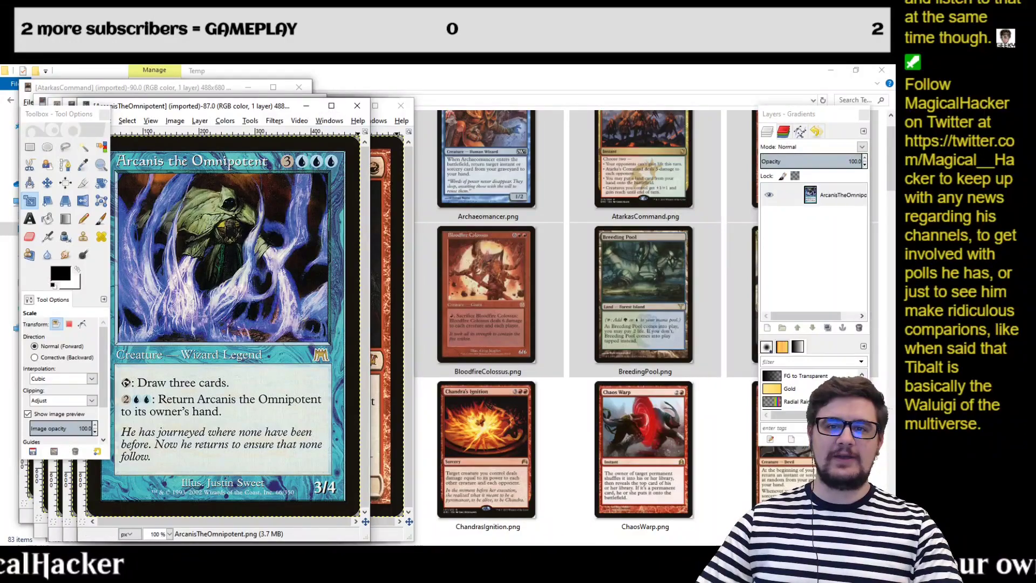
- Cut the Apex Altisaur card from its image, paste it into Deck.xcf and align it with the first card slot's upper-left corner
{"action": "mouse_move", "coordinate": [485, 572]}
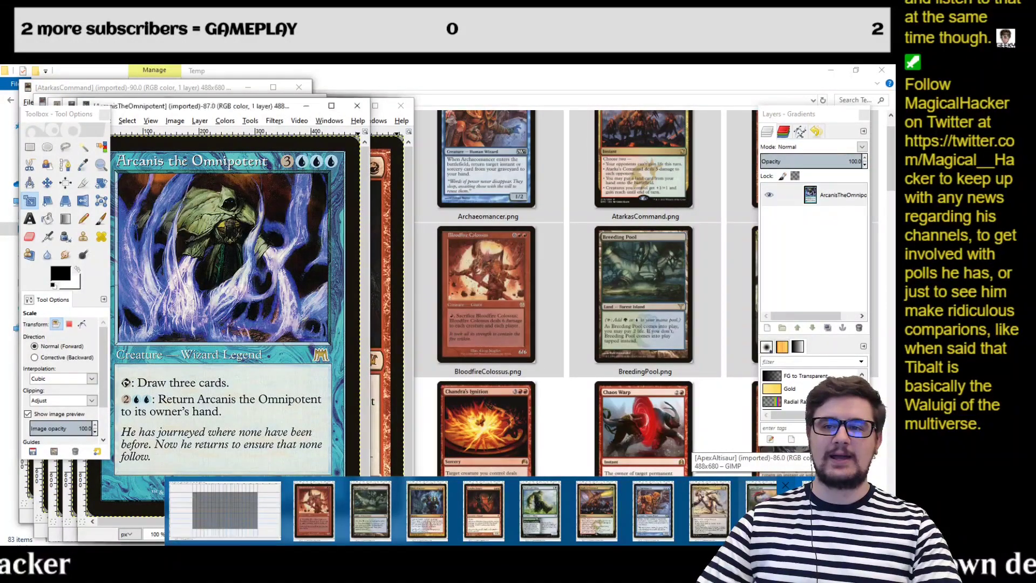
{"action": "left_click", "coordinate": [766, 510]}
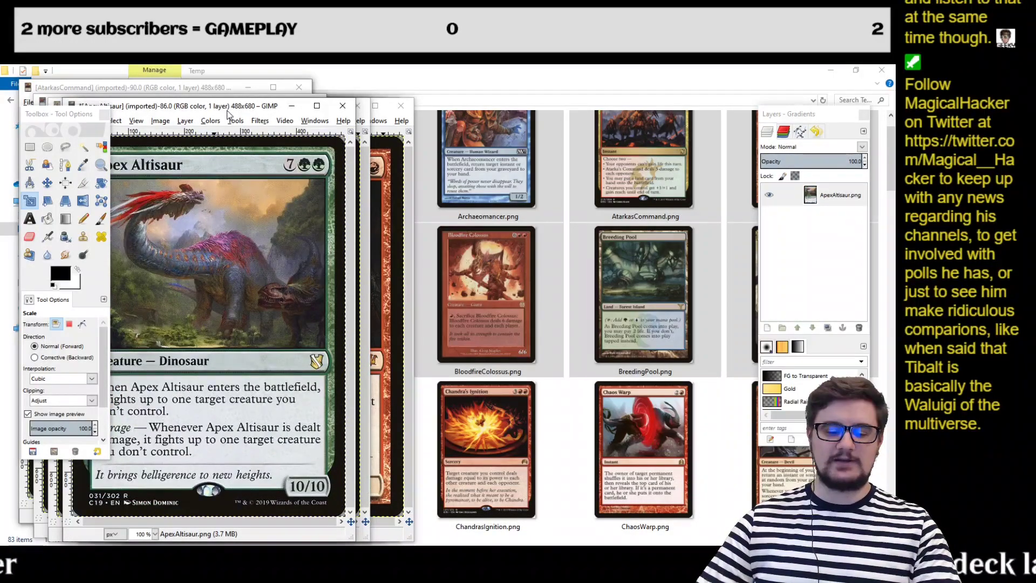
{"action": "key", "text": "ctrl+x"}
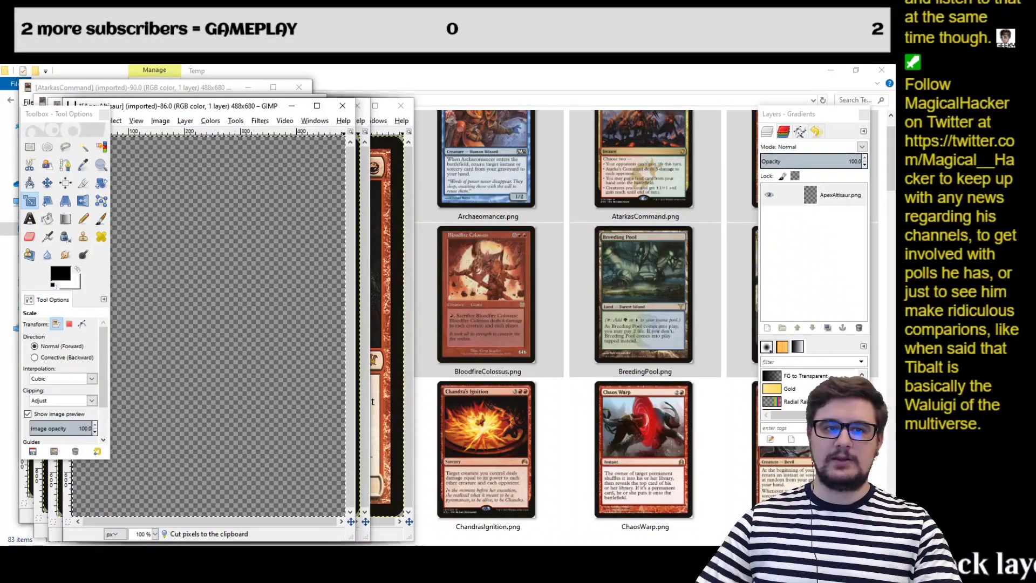
{"action": "key", "text": "alt+Tab"}
{"action": "key", "text": "ctrl+v"}
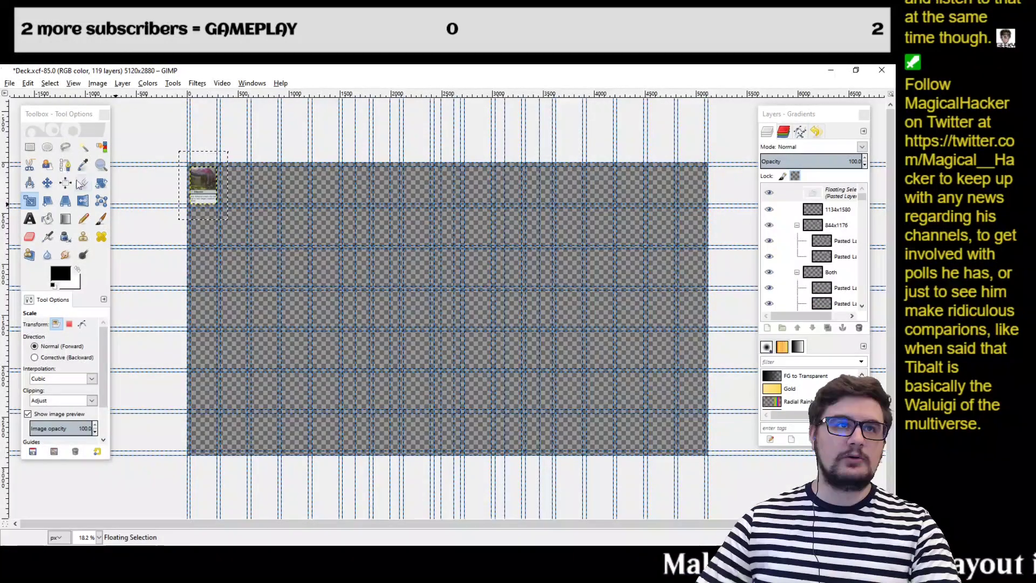
{"action": "left_click", "coordinate": [48, 183]}
{"action": "left_click_drag", "start_coordinate": [205, 186], "coordinate": [215, 203]}
{"action": "scroll", "coordinate": [196, 191], "scroll_direction": "up", "scroll_amount": 3}
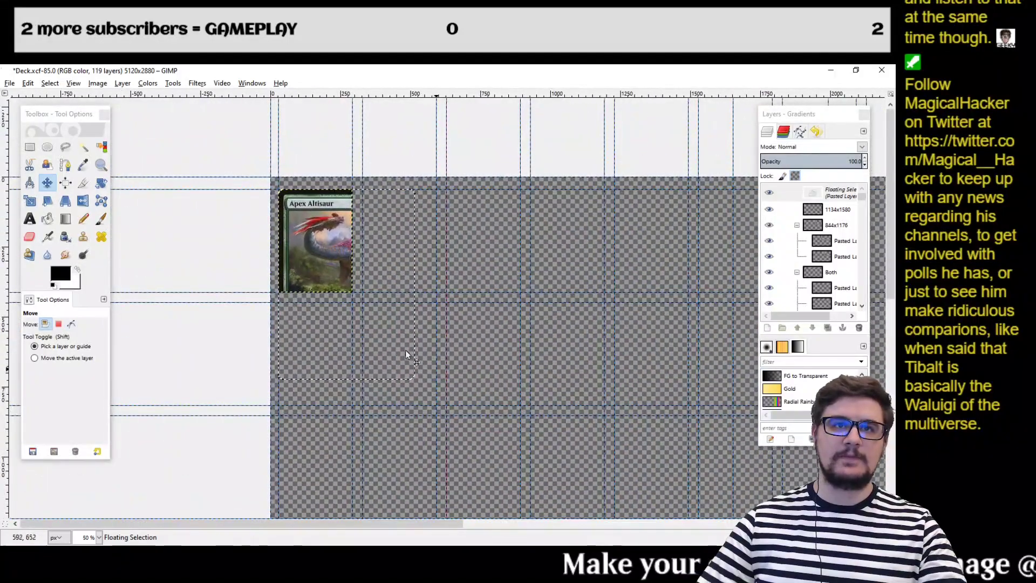
- Scale the pasted Apex Altisaur card to 264 × 368 px so it fits the first card slot
{"action": "left_click", "coordinate": [30, 201]}
{"action": "left_click", "coordinate": [406, 361]}
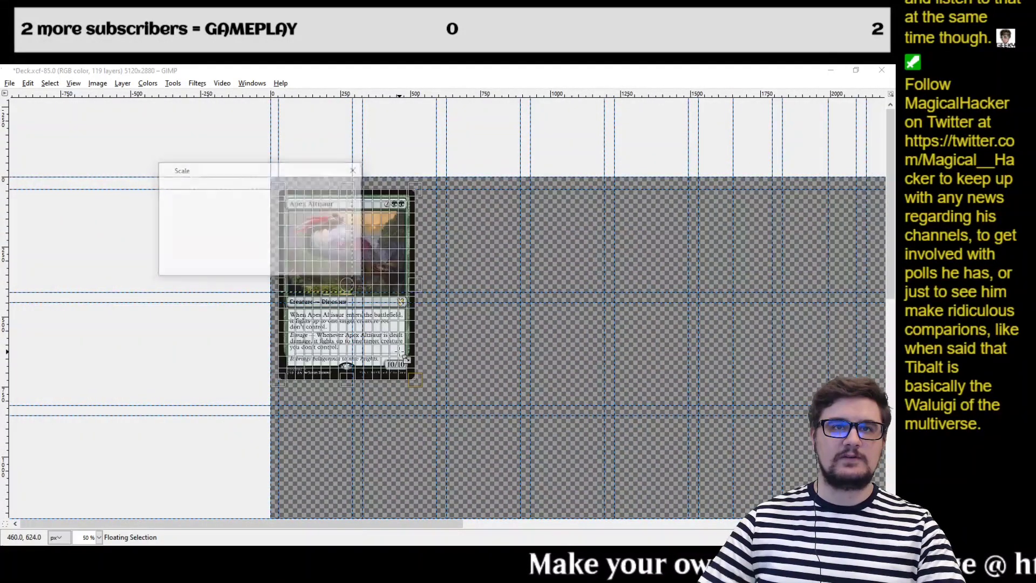
{"action": "left_click_drag", "start_coordinate": [415, 380], "coordinate": [353, 311]}
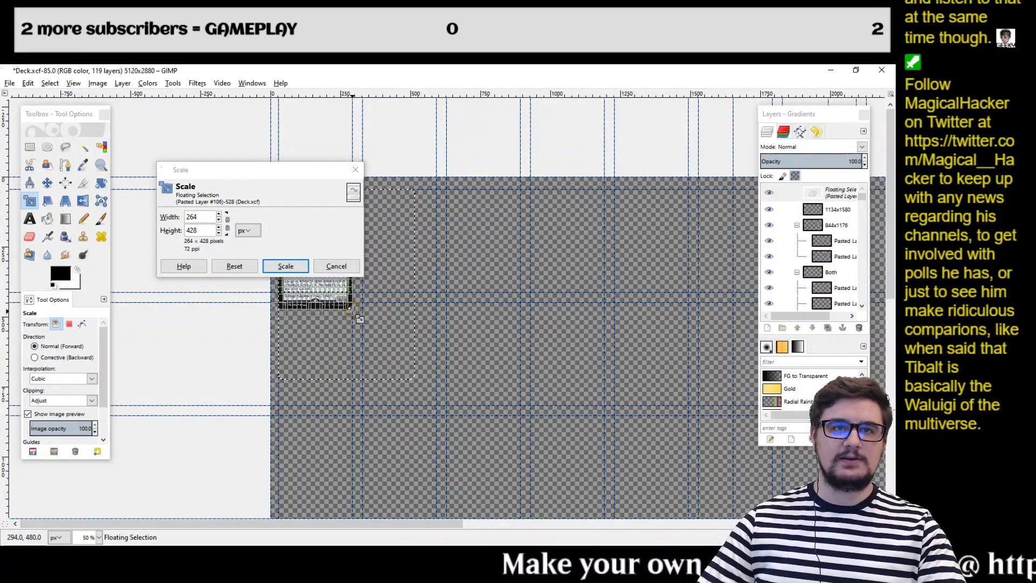
{"action": "left_click_drag", "start_coordinate": [290, 181], "coordinate": [554, 209]}
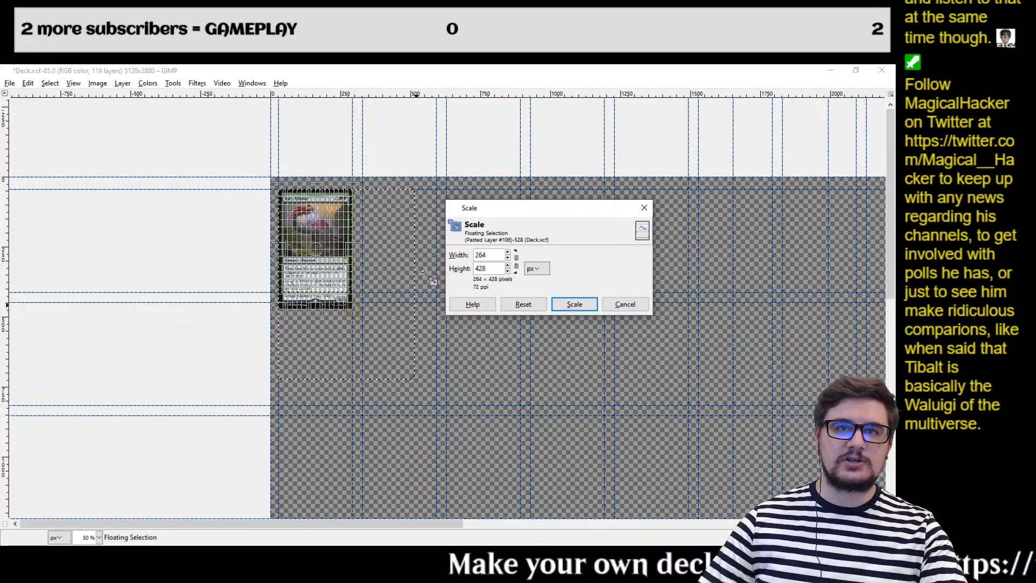
{"action": "left_click_drag", "start_coordinate": [356, 324], "coordinate": [362, 303]}
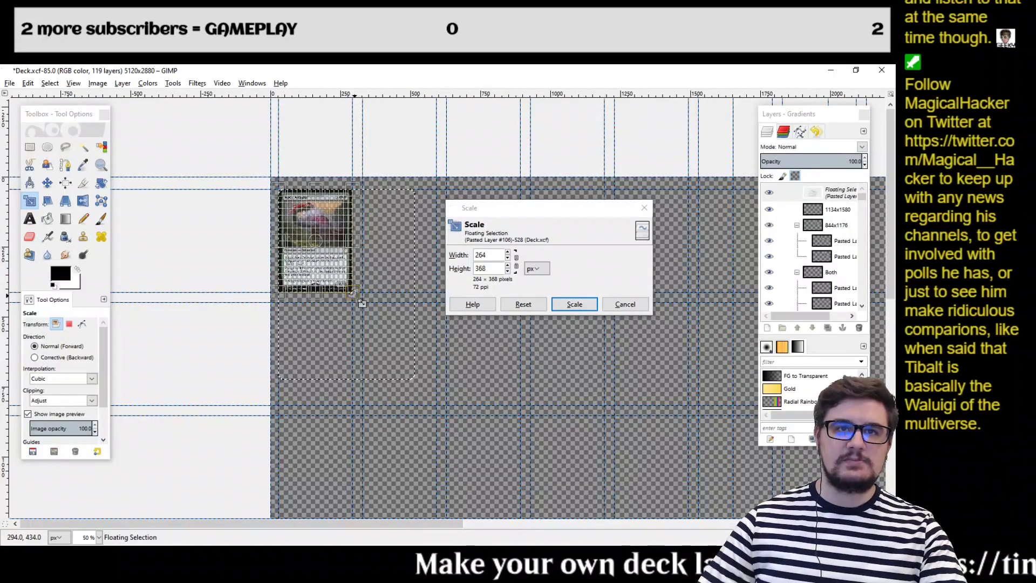
{"action": "left_click", "coordinate": [570, 308]}
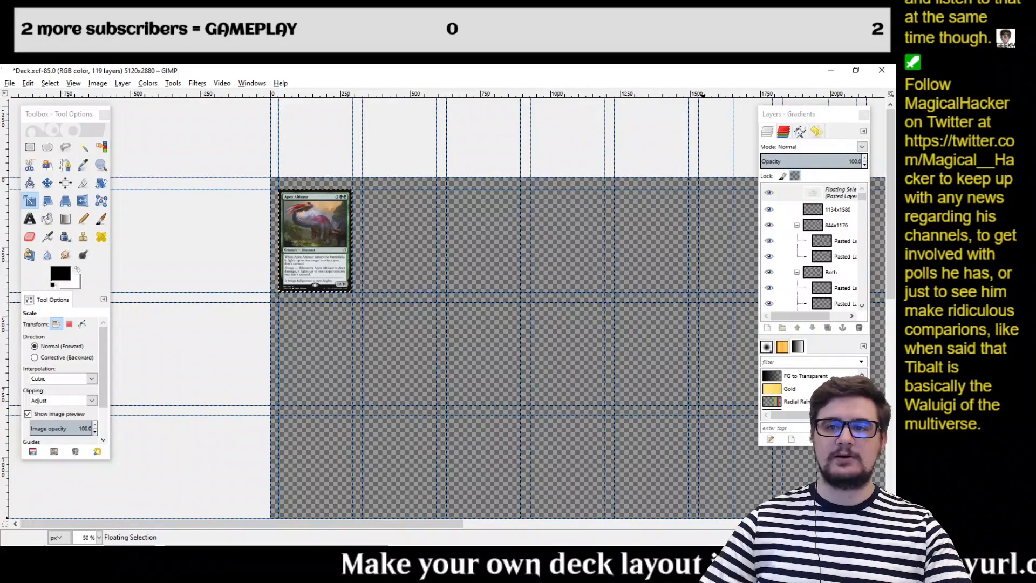
- Cut the Arcanis the Omnipotent card from its image and return to Deck.xcf to paste it
{"action": "mouse_move", "coordinate": [486, 546]}
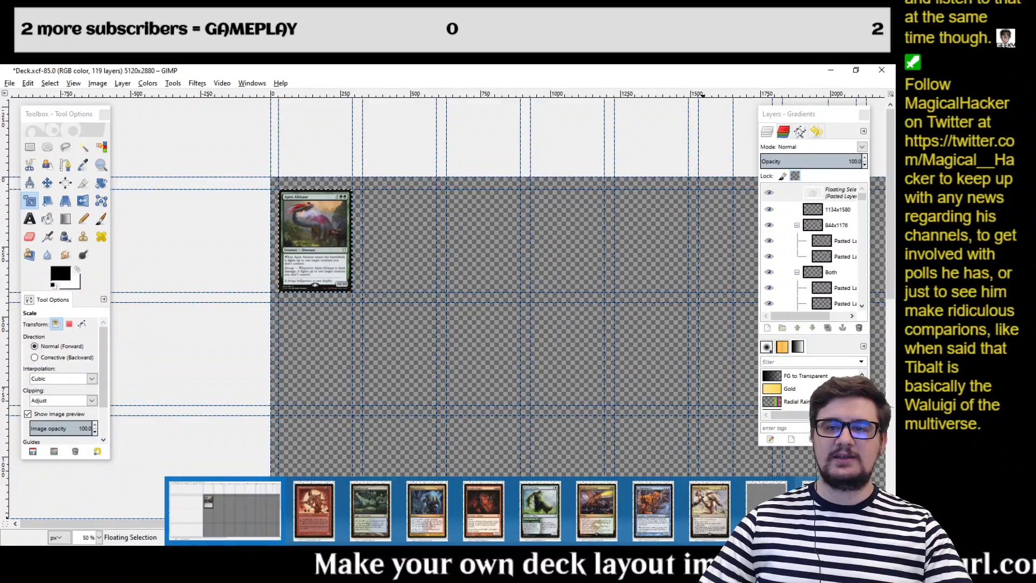
{"action": "left_click", "coordinate": [766, 510]}
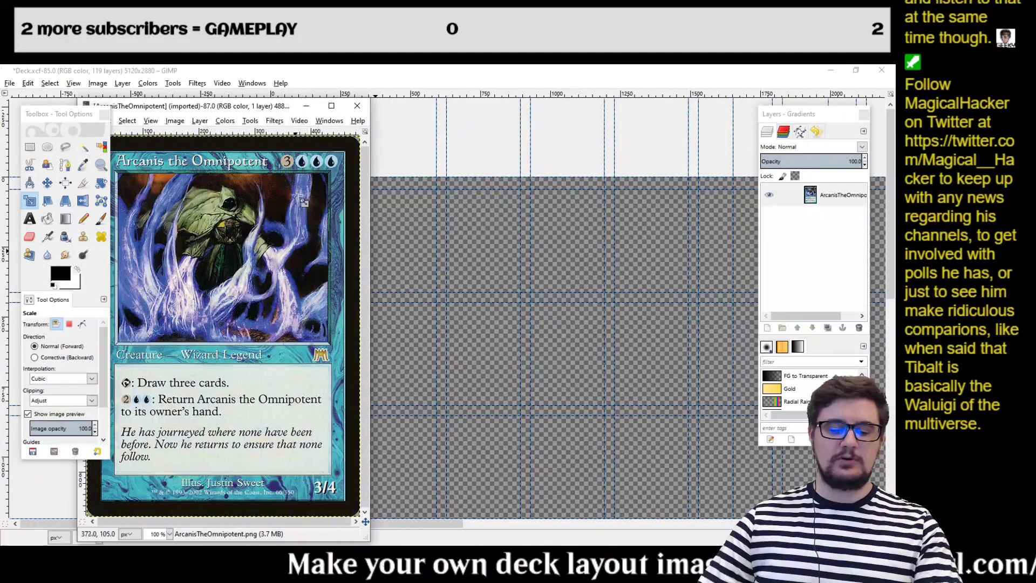
{"action": "key", "text": "ctrl+x"}
{"action": "left_click", "coordinate": [420, 119]}
{"action": "key", "text": "ctrl+v"}
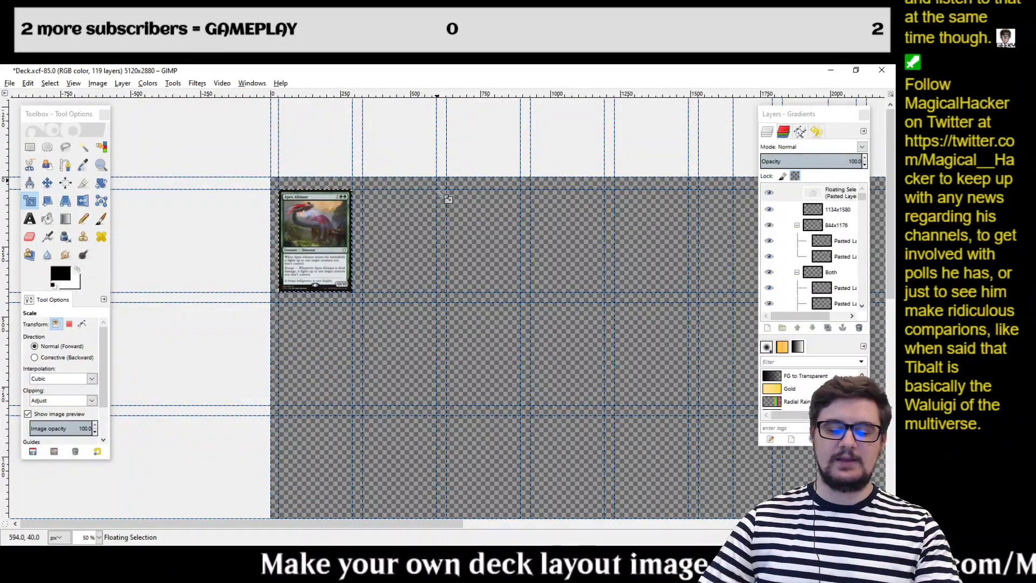
- Anchor the Apex Altisaur floating selection and paste the Arcanis card onto the second card layer of the Both group
{"action": "key", "text": "r"}
{"action": "left_click", "coordinate": [158, 144]}
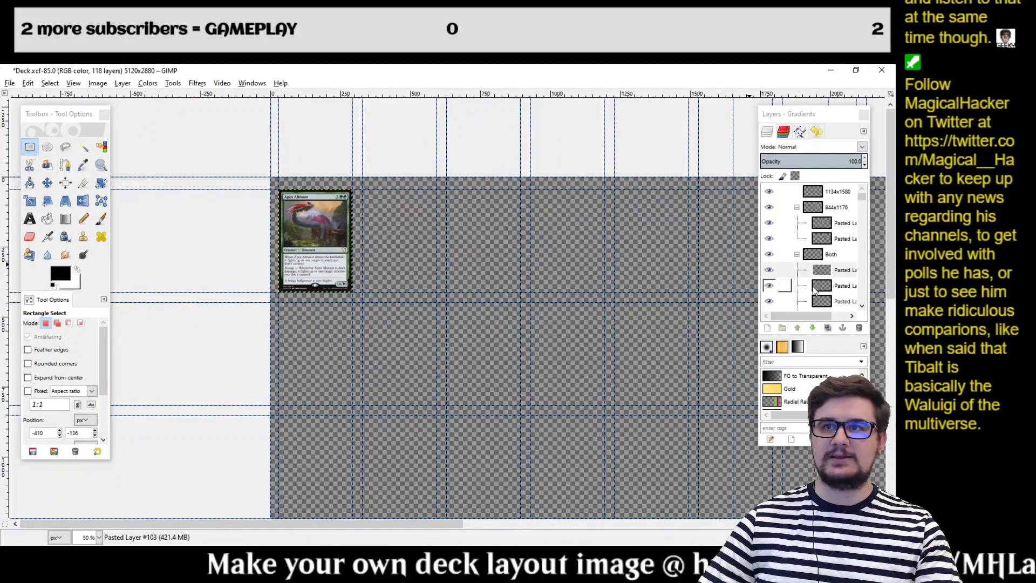
{"action": "left_click", "coordinate": [826, 287]}
{"action": "key", "text": "ctrl+v"}
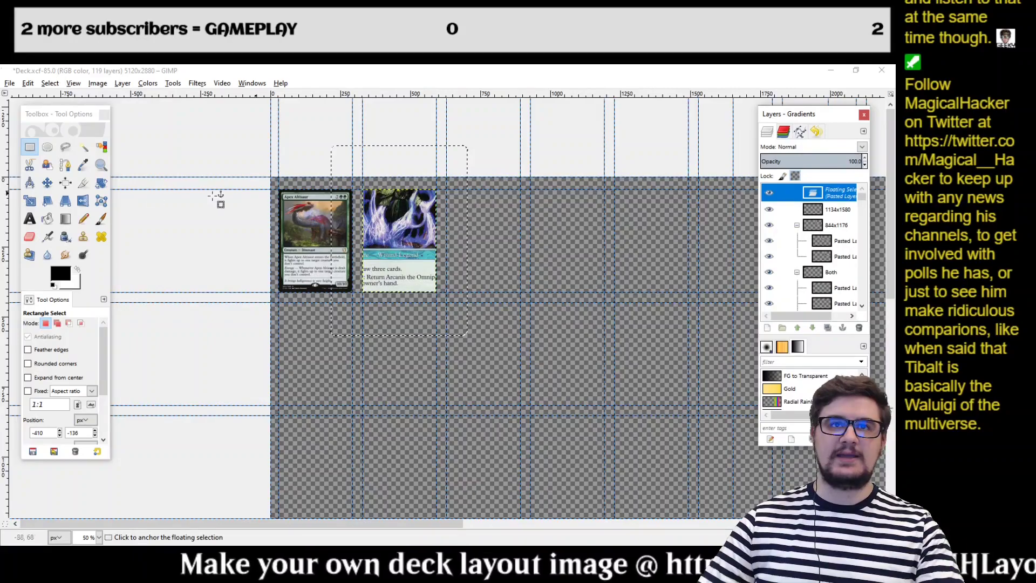
{"action": "left_click", "coordinate": [30, 201]}
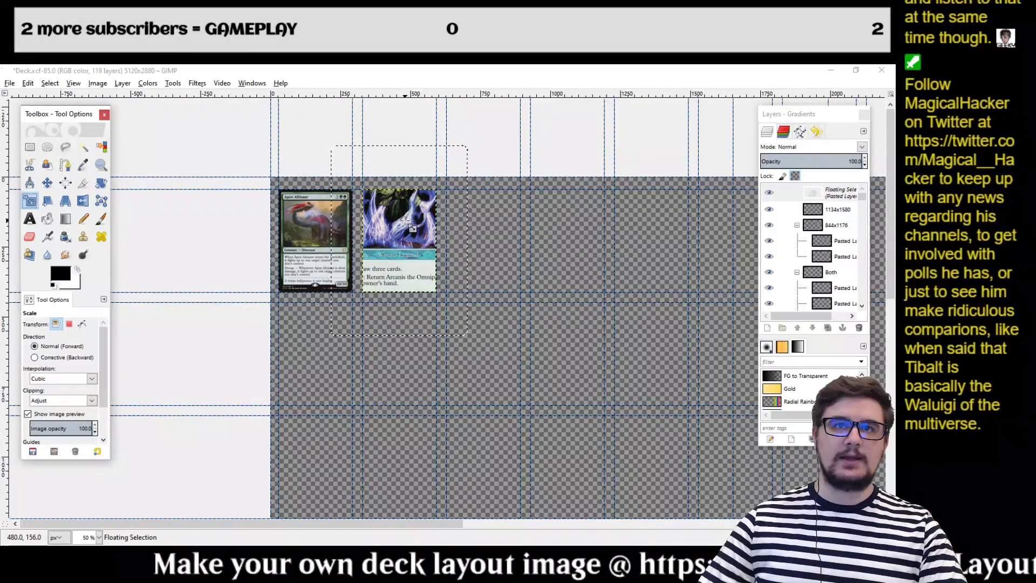
{"action": "left_click", "coordinate": [410, 225]}
{"action": "left_click_drag", "start_coordinate": [429, 267], "coordinate": [436, 288]}
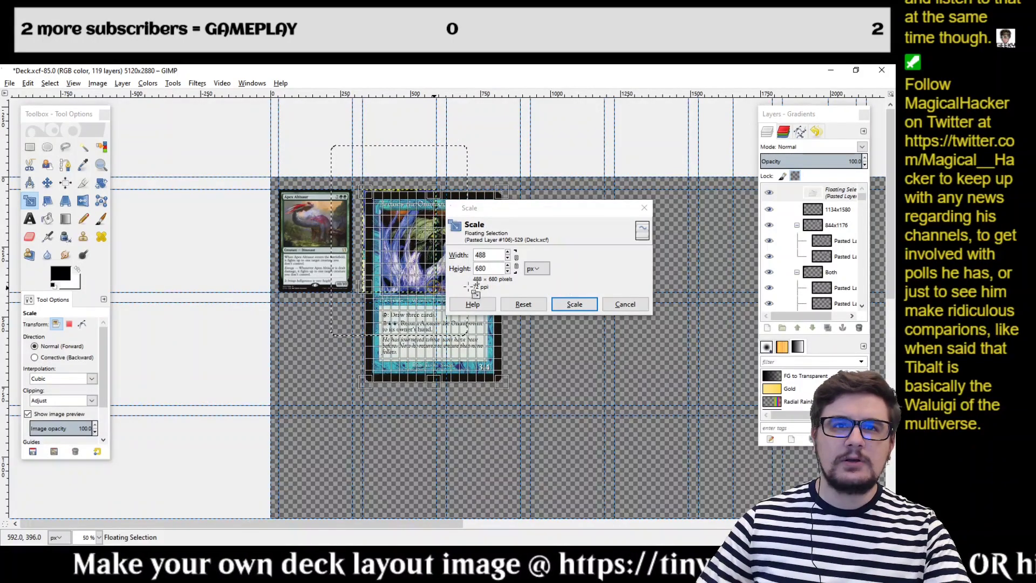
{"action": "left_click", "coordinate": [615, 304]}
- Align the Arcanis card with the second card slot's upper-left corner and scale it to 264 × 368 px
{"action": "left_click", "coordinate": [48, 183]}
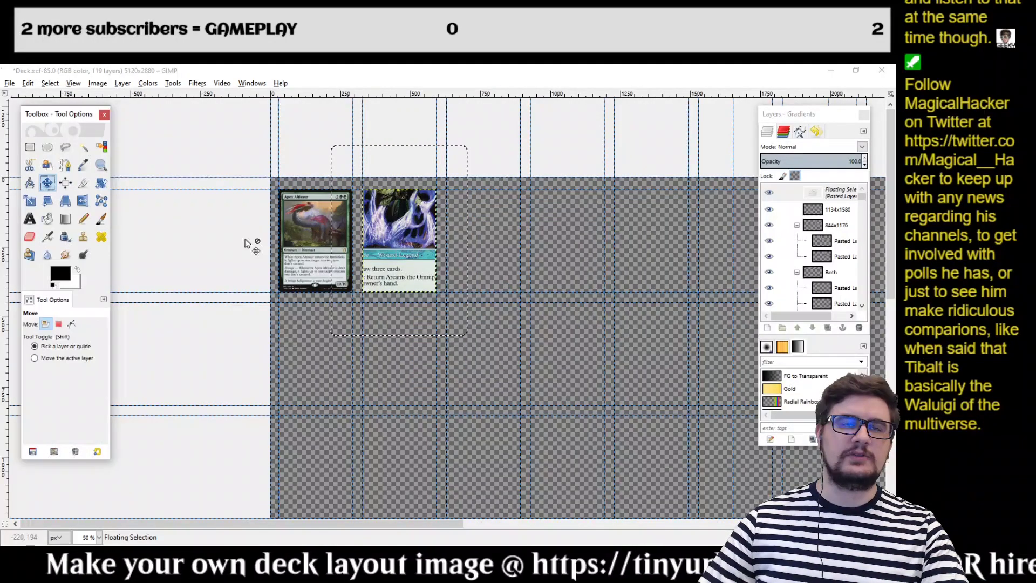
{"action": "left_click_drag", "start_coordinate": [383, 229], "coordinate": [417, 270]}
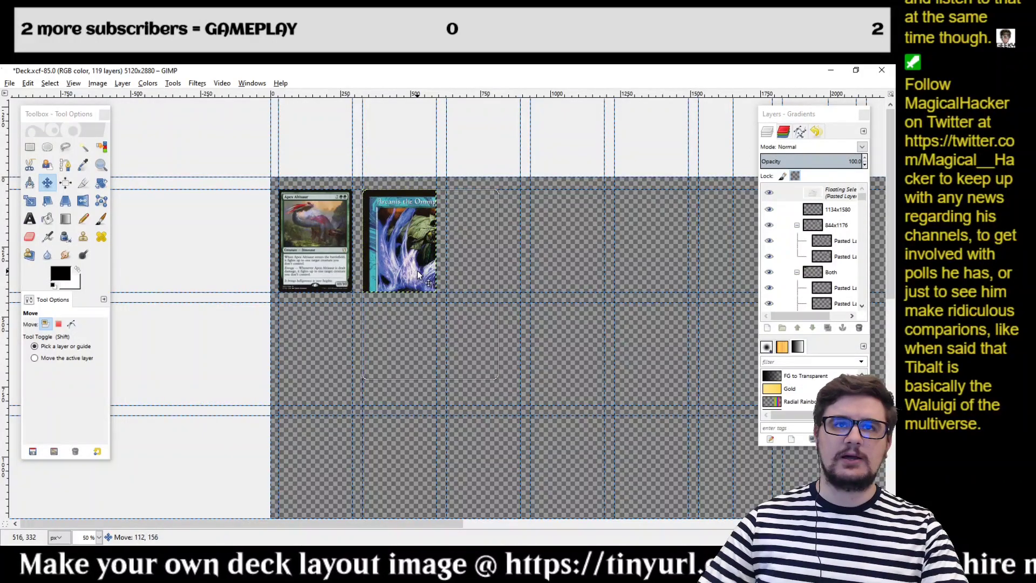
{"action": "left_click", "coordinate": [30, 200]}
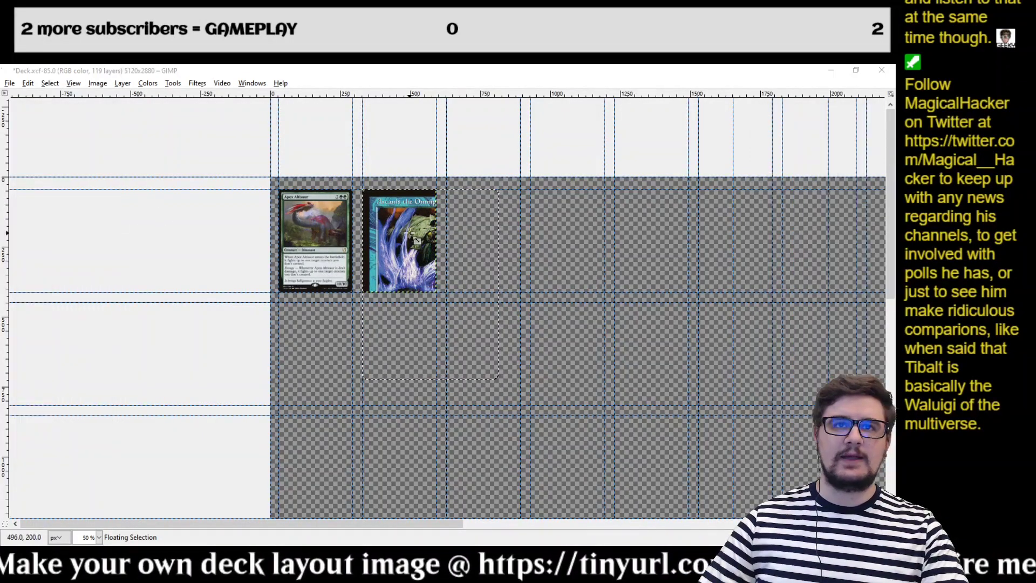
{"action": "left_click", "coordinate": [459, 258]}
{"action": "left_click_drag", "start_coordinate": [494, 377], "coordinate": [443, 303]}
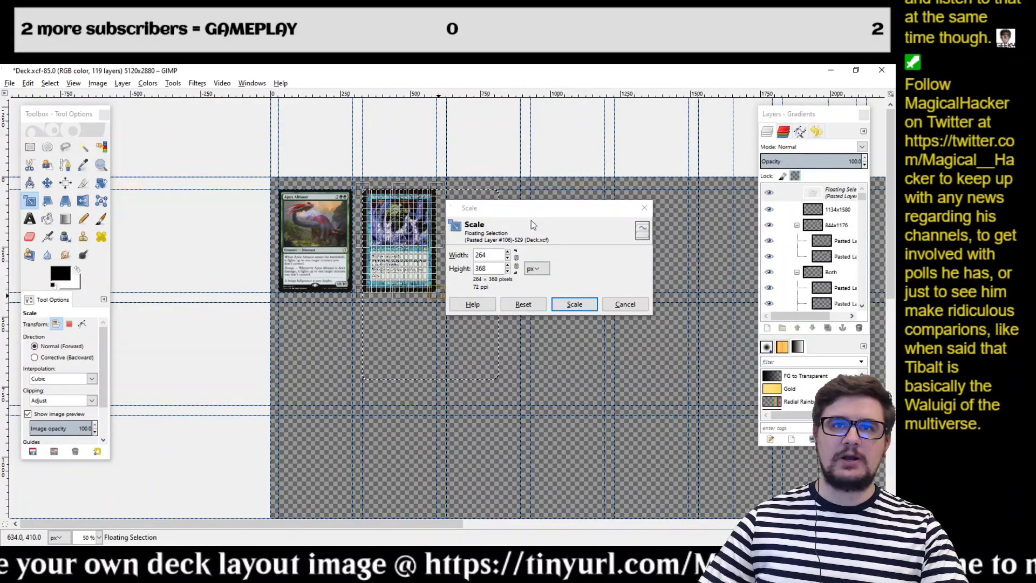